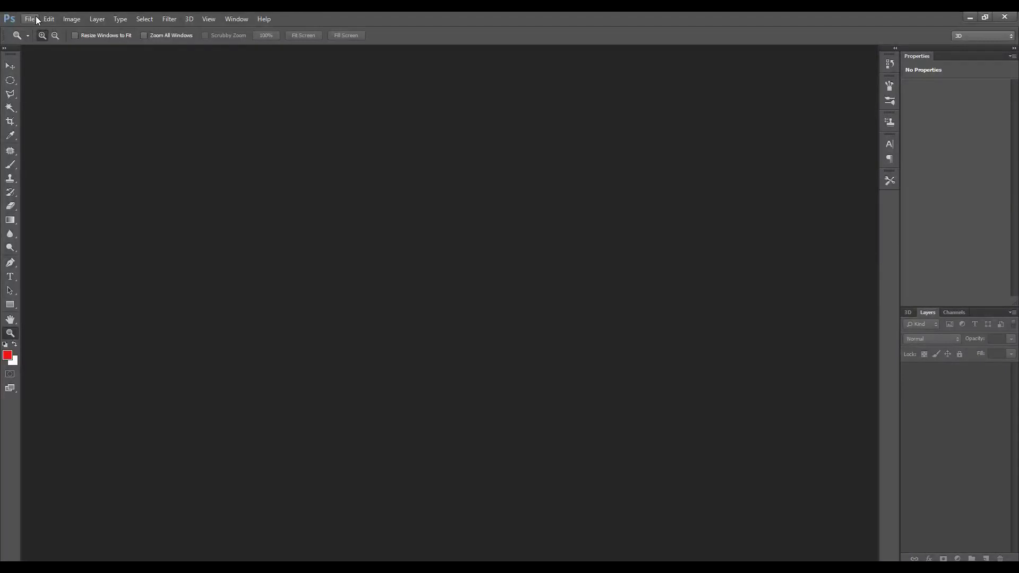
- Create a new white 3600 × 3000 px document and position its window
click(30, 19)
key(Escape)
key(ctrl+n)
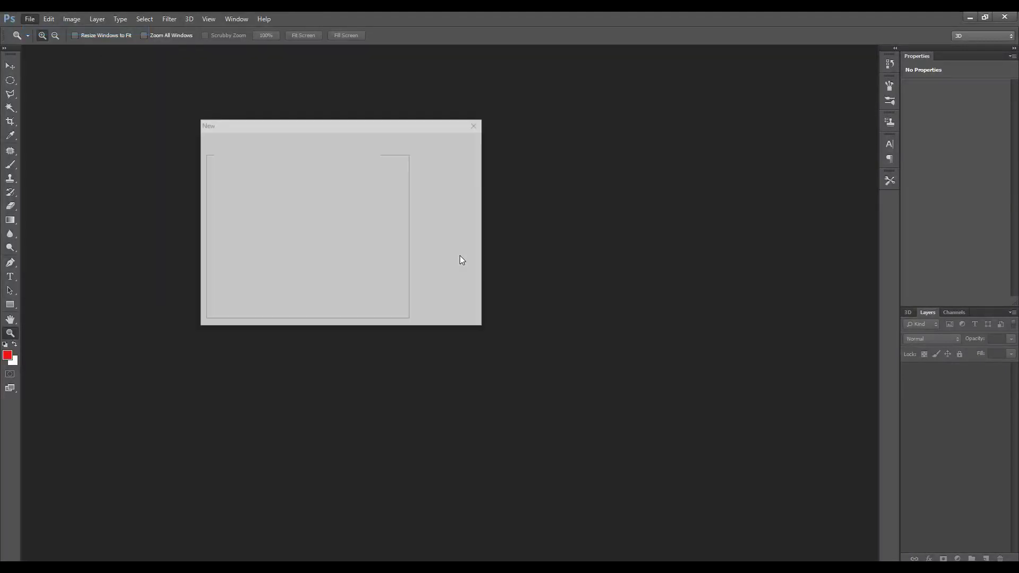
click(313, 189)
double_click(313, 190)
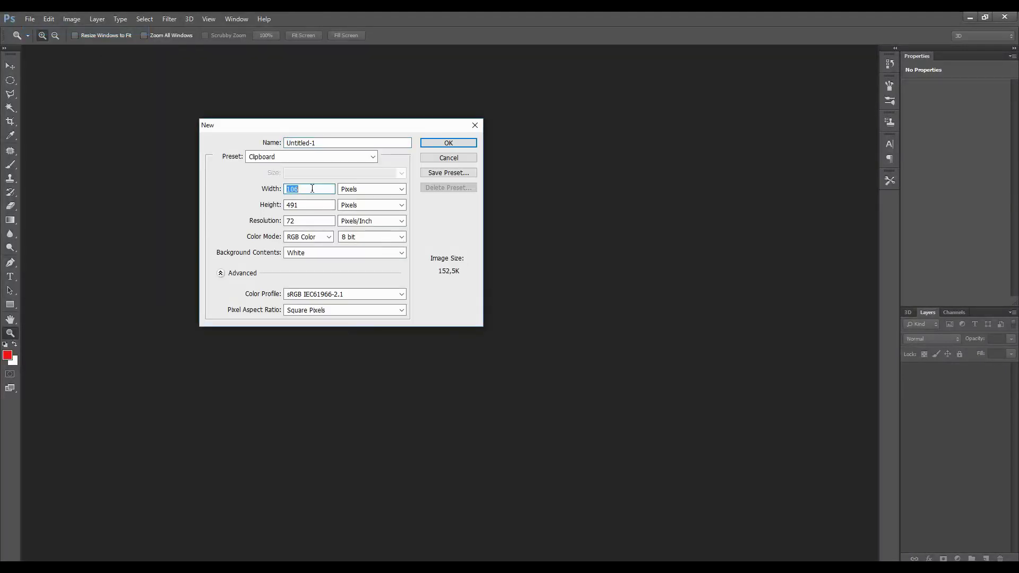
text(3)
key(BackSpace)
text(600)
key(Tab)
key(Tab)
text(4)
text(3000)
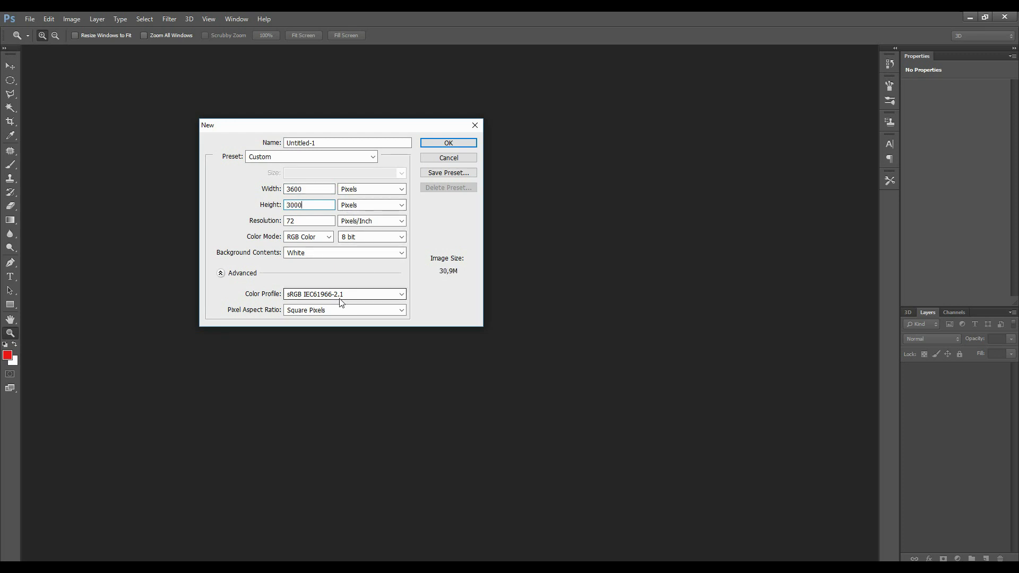
click(448, 141)
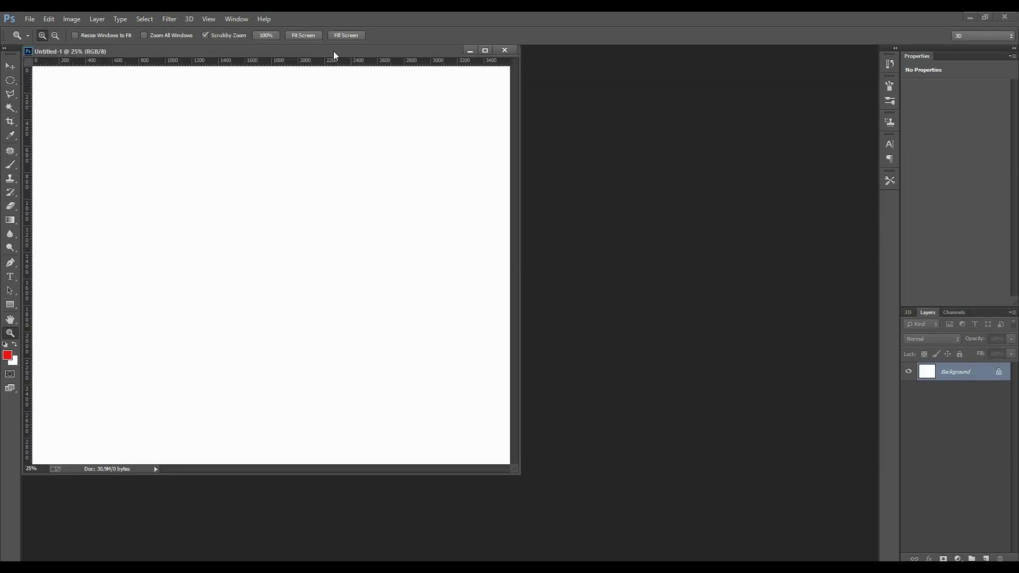
drag(337, 50, 423, 49)
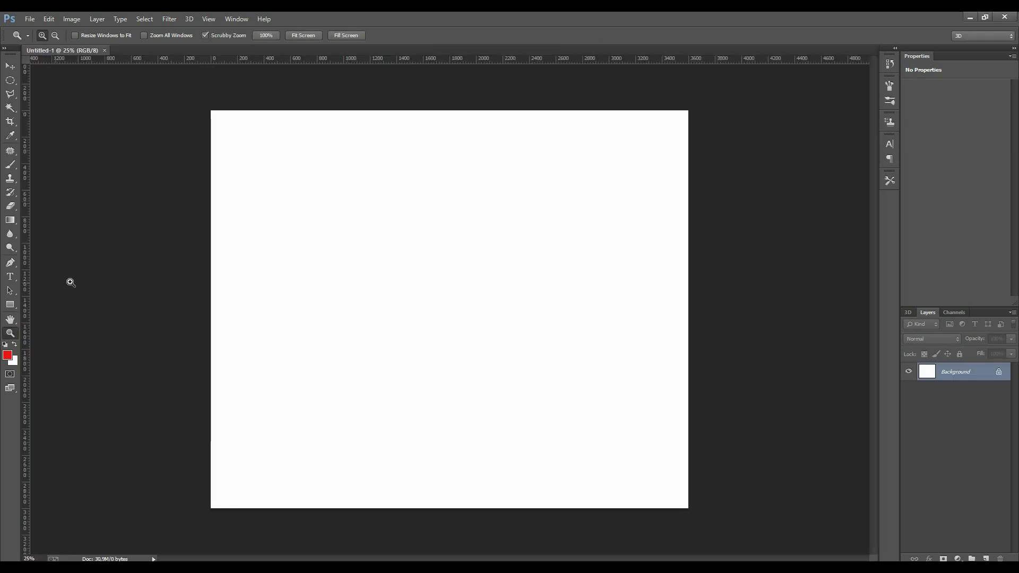
- Add a new layer and draw a large circular selection near the canvas centre
click(986, 559)
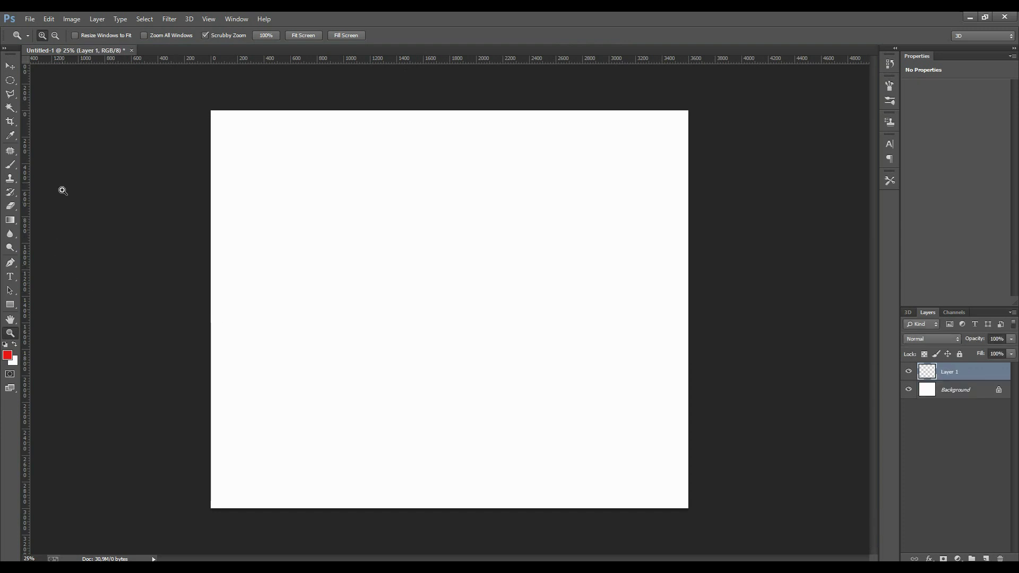
click(10, 80)
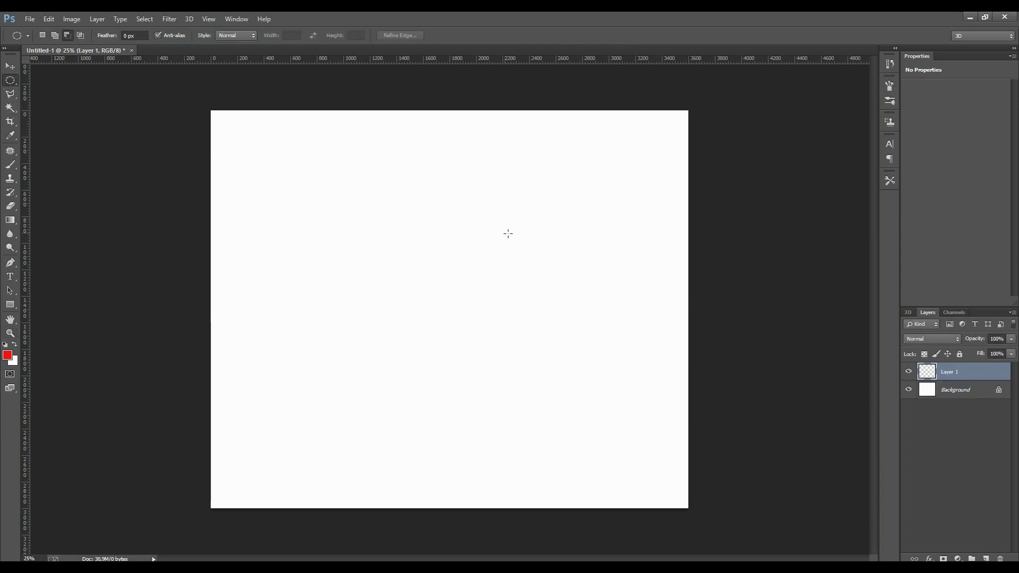
drag(349, 203, 598, 432)
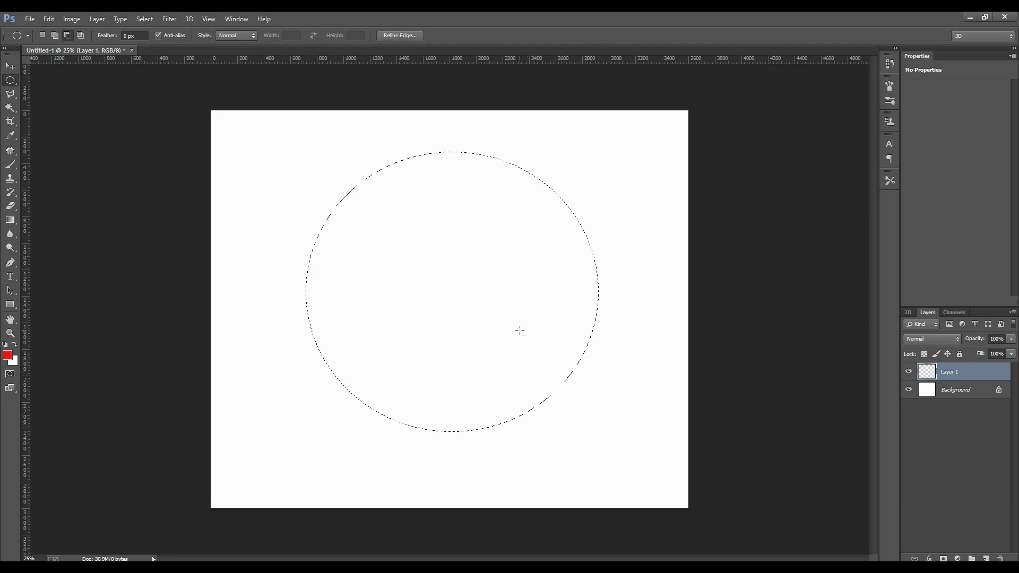
drag(325, 161, 597, 461)
- Fill the circular selection with black using the Paint Bucket
click(10, 220)
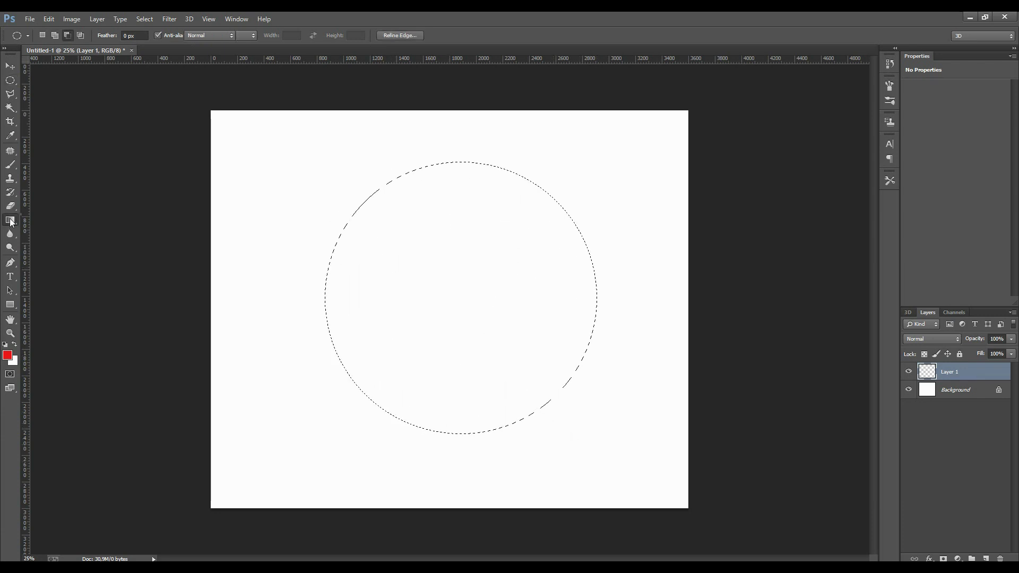
click(33, 228)
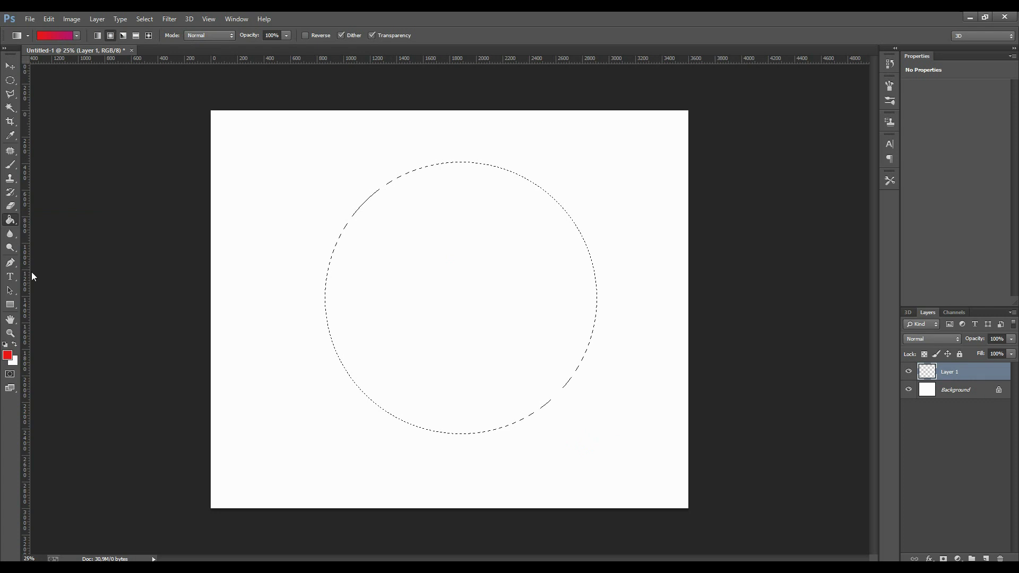
click(8, 355)
drag(679, 461, 675, 470)
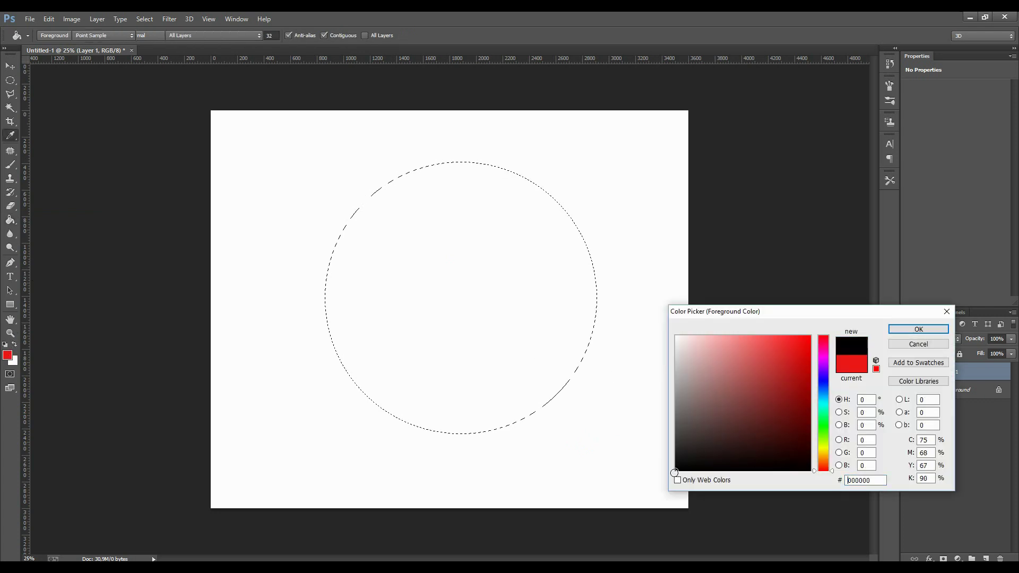
click(906, 330)
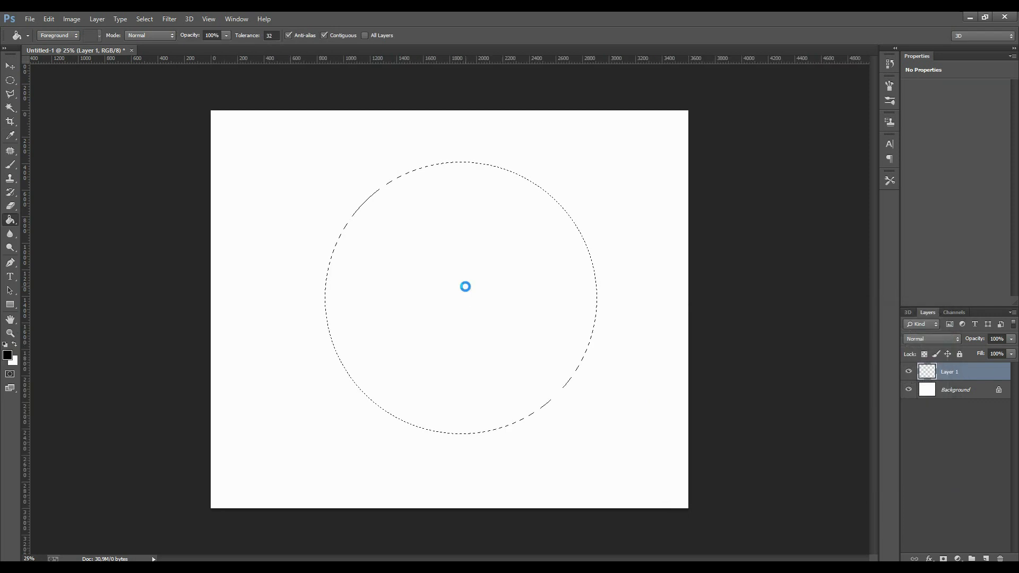
click(371, 243)
click(11, 80)
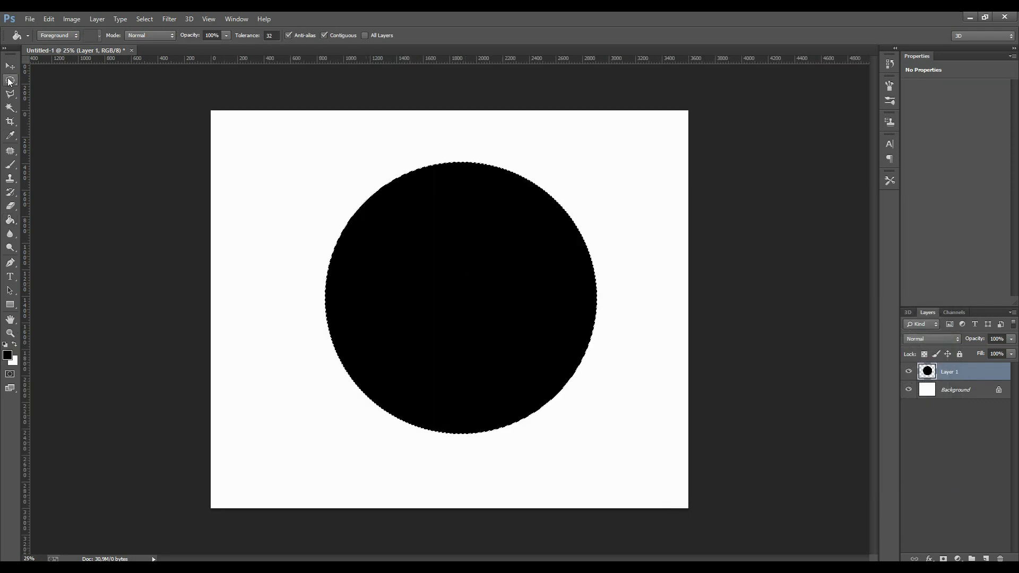
- Deselect the circle, then duplicate its layer and delete the stray copy
right_click(489, 264)
click(500, 269)
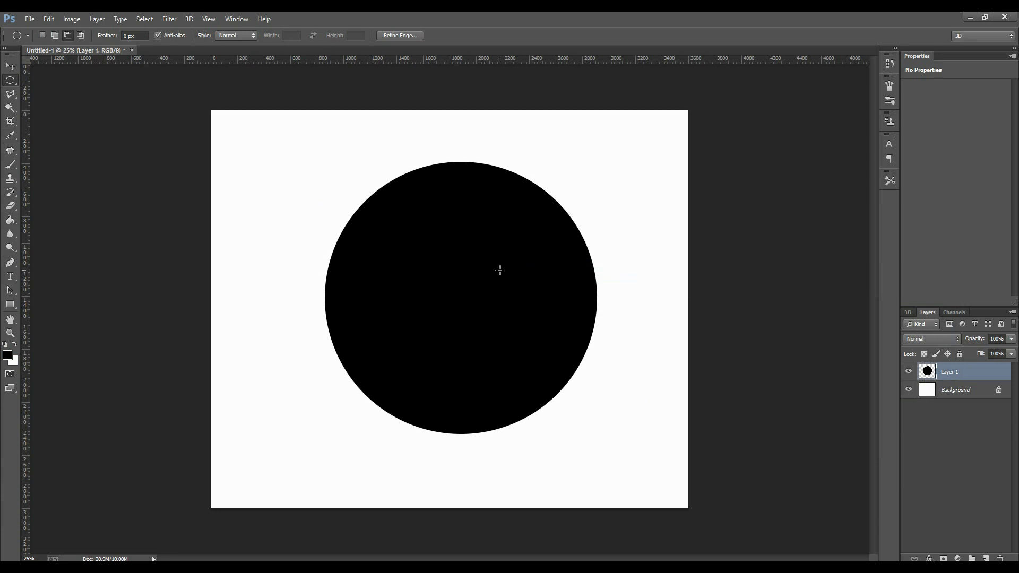
click(11, 64)
drag(960, 371, 986, 558)
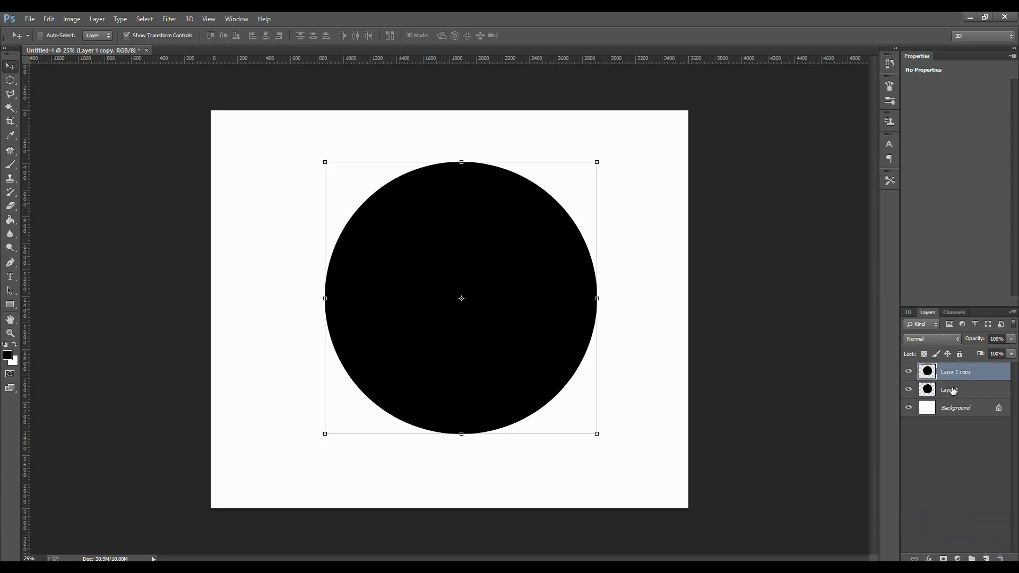
key(Delete)
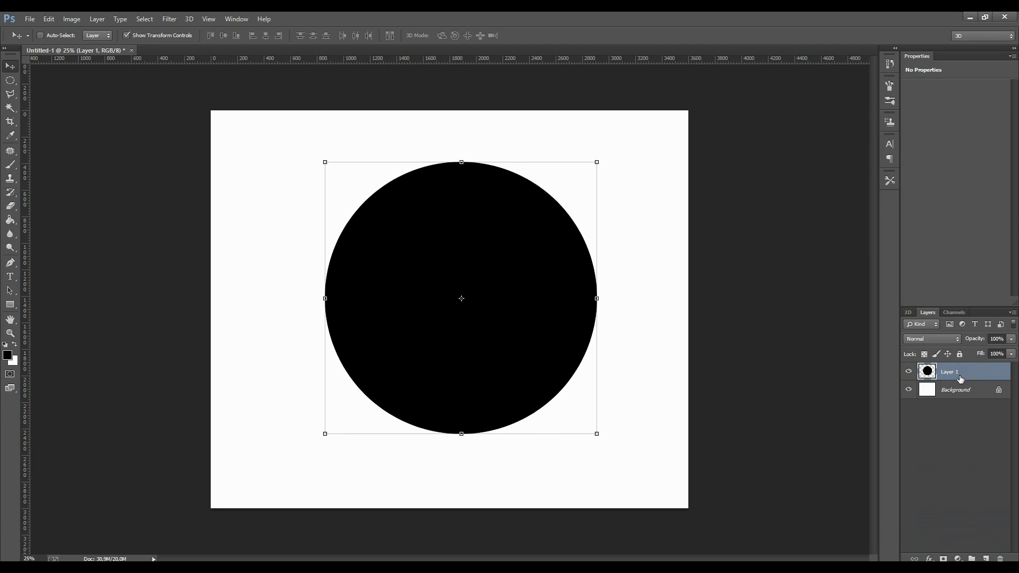
- Scale the black circle to about 69% and nudge it slightly upward
click(596, 160)
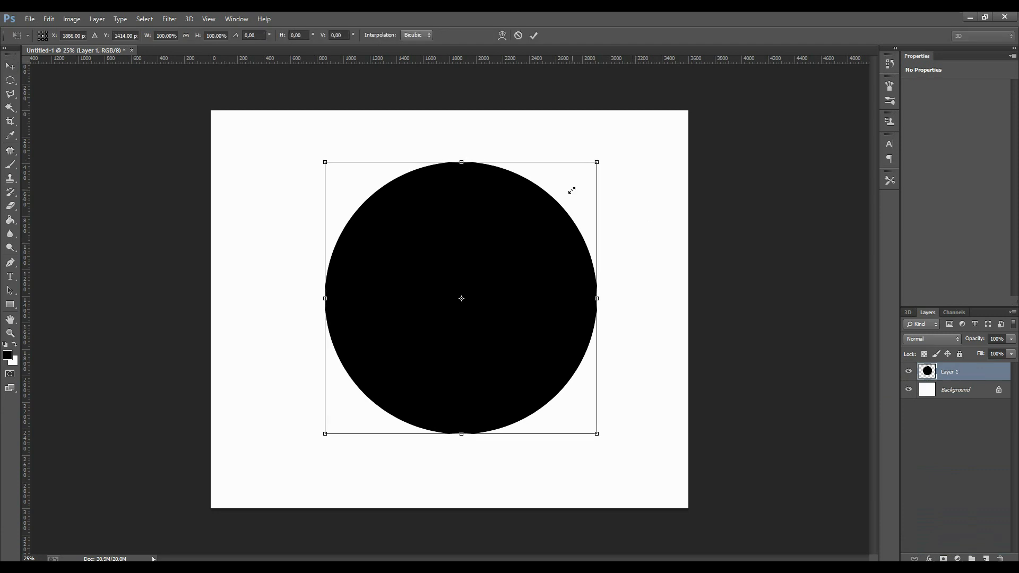
drag(596, 163, 555, 201)
drag(528, 253, 528, 243)
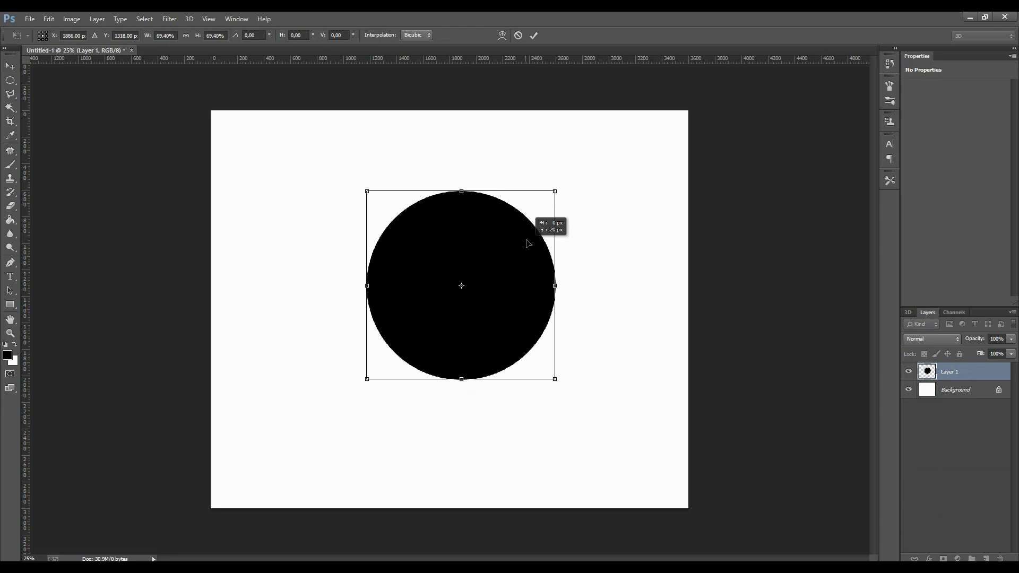
key(shift+Up)
key(shift+Up)
key(Return)
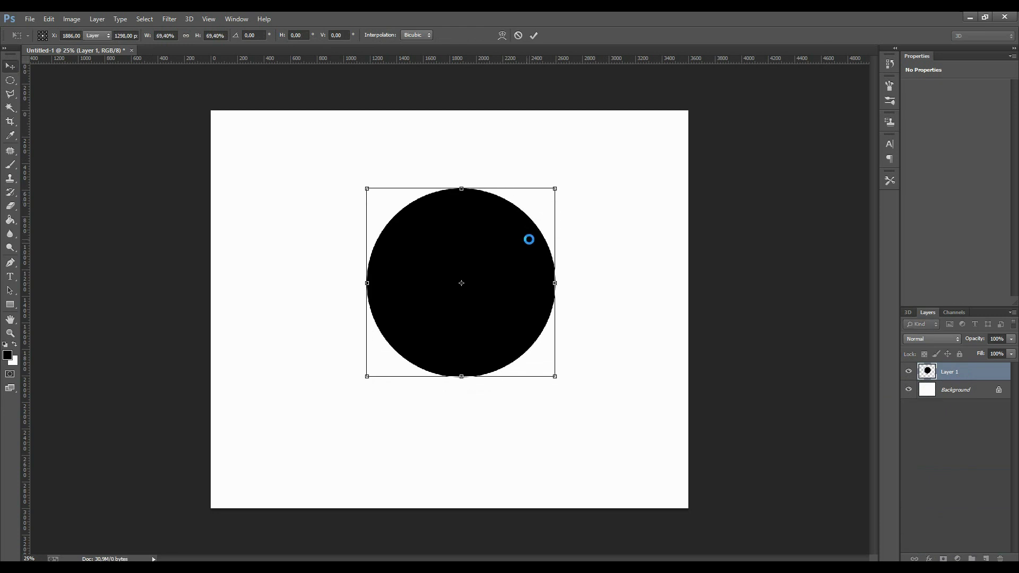
- Close Layer 1's blending options unchanged, then add and undo an empty layer
right_click(952, 372)
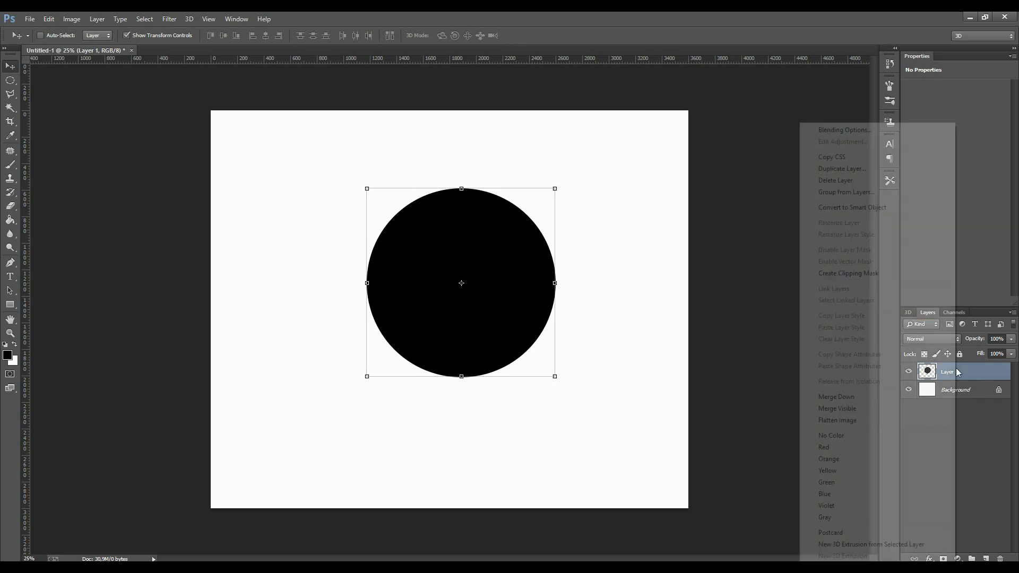
click(847, 133)
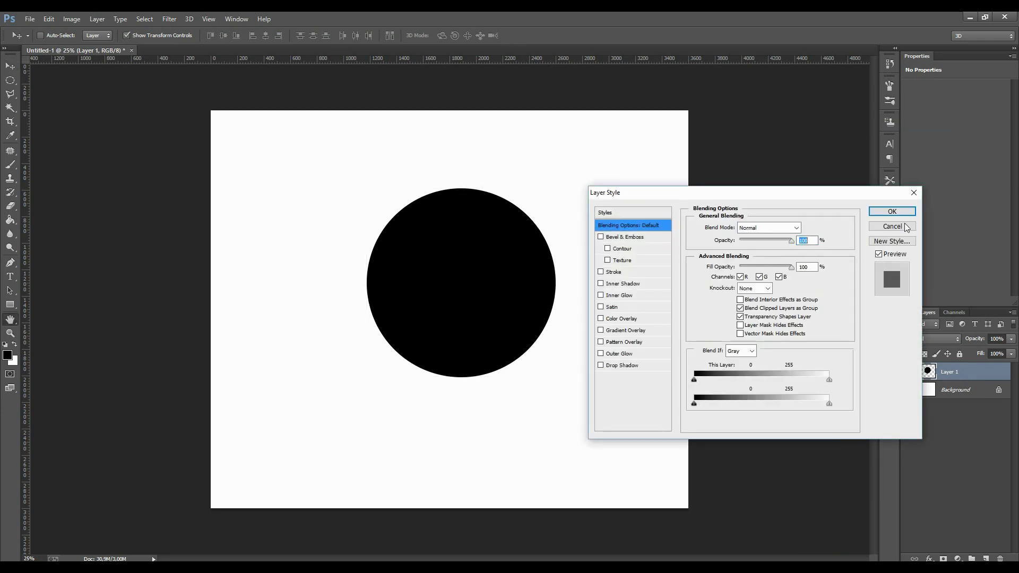
click(905, 227)
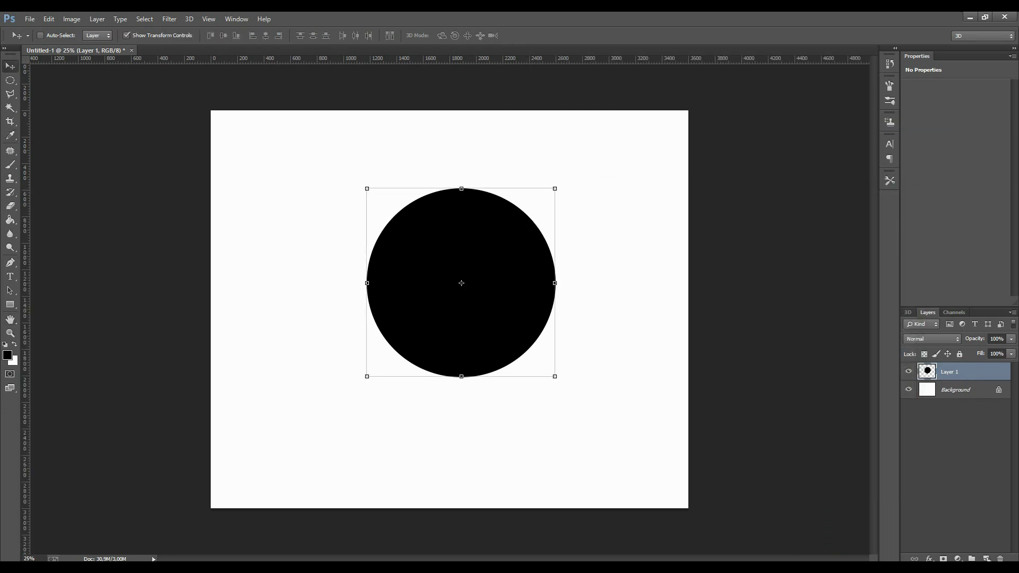
click(986, 559)
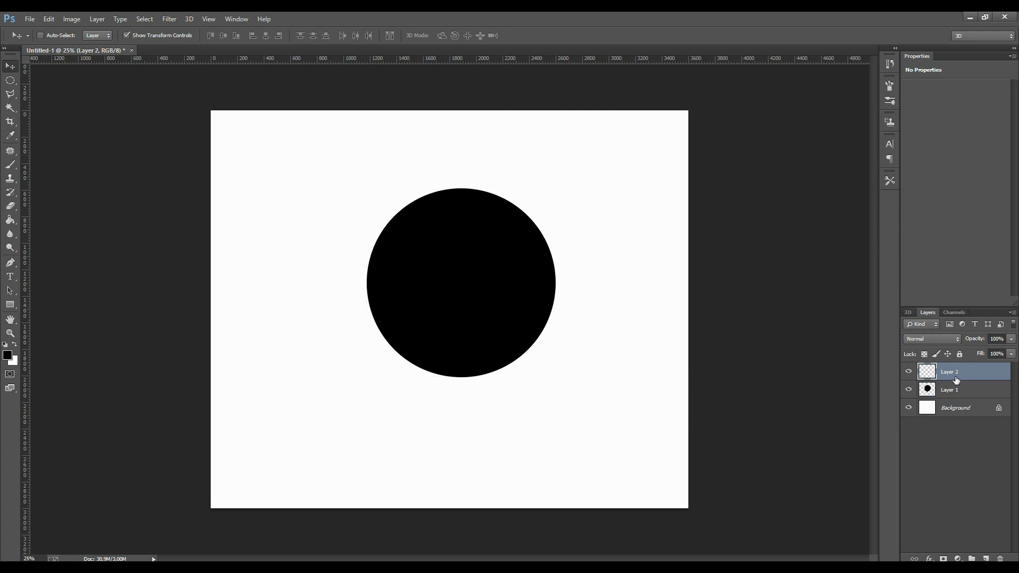
key(ctrl+z)
- Duplicate Layer 1 as Layer 1 copy and open its Layer Style settings
drag(951, 372, 986, 558)
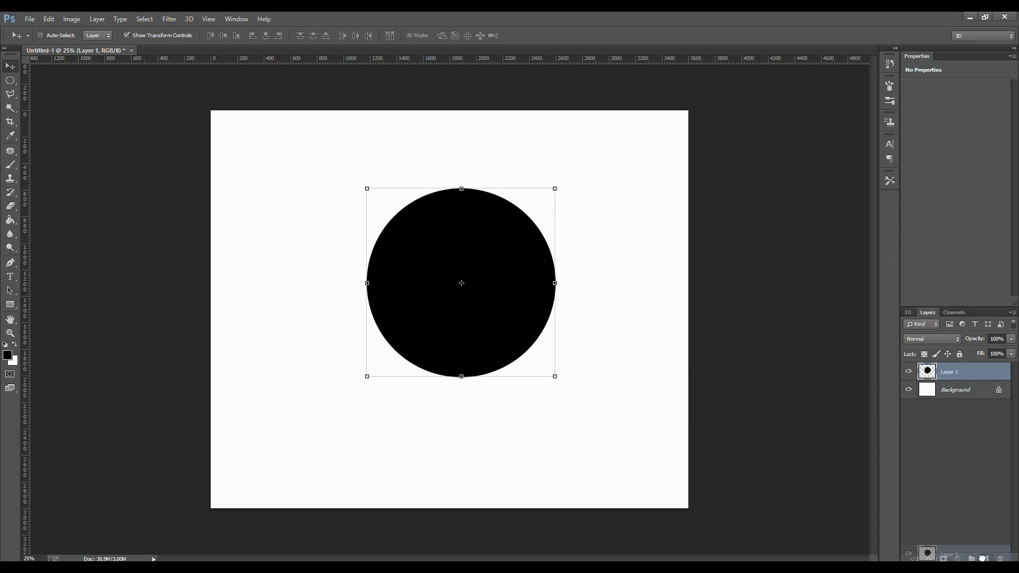
right_click(951, 374)
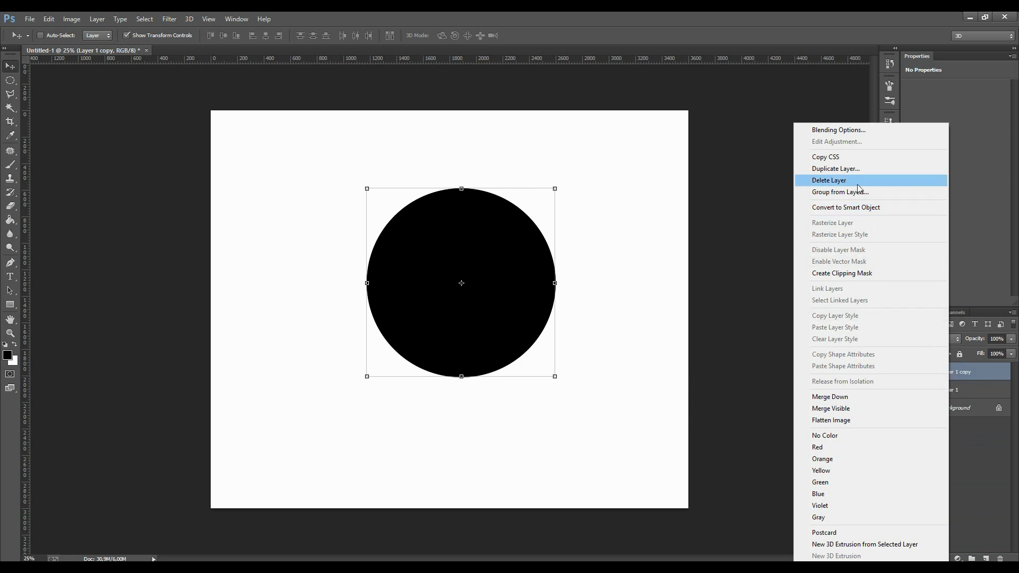
key(Escape)
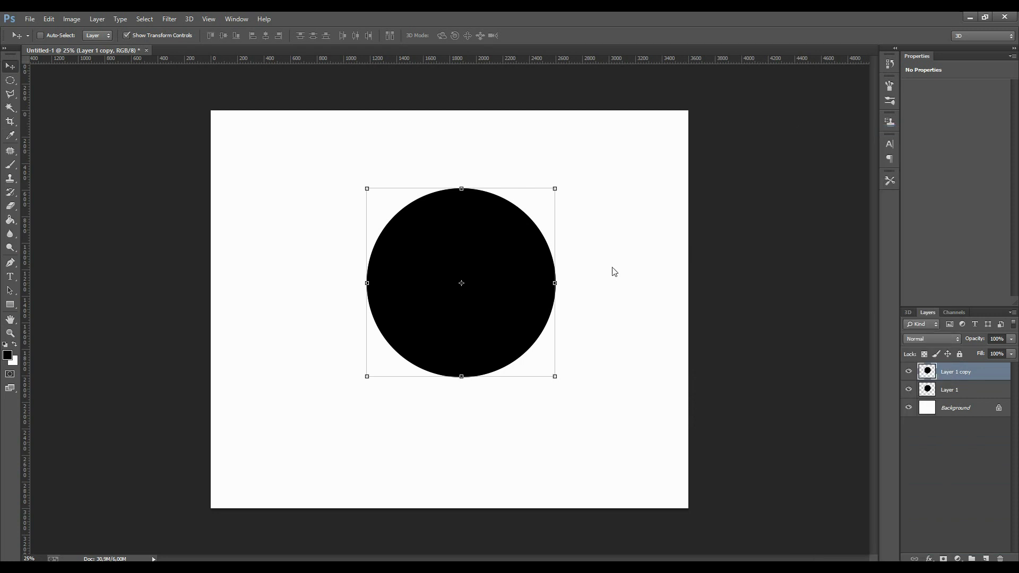
double_click(937, 374)
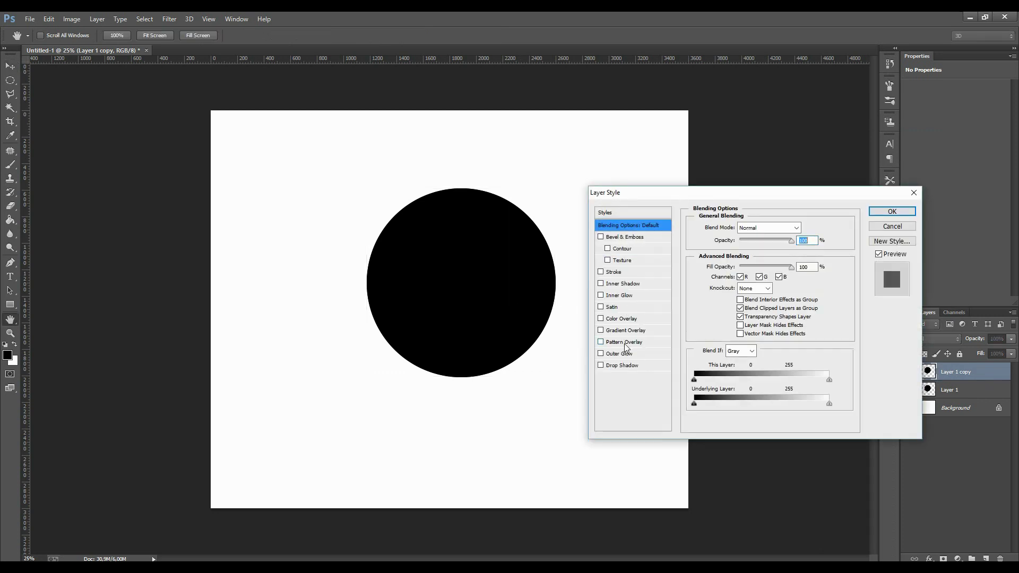
- Give Layer 1 copy a broad white Linear Dodge inner glow (75%, ~223 px)
click(620, 296)
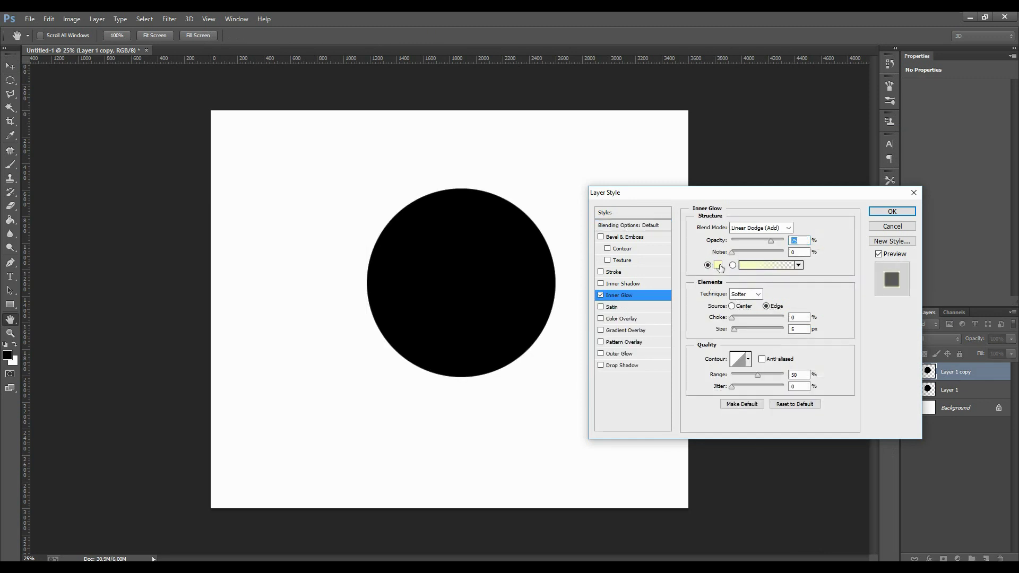
click(717, 265)
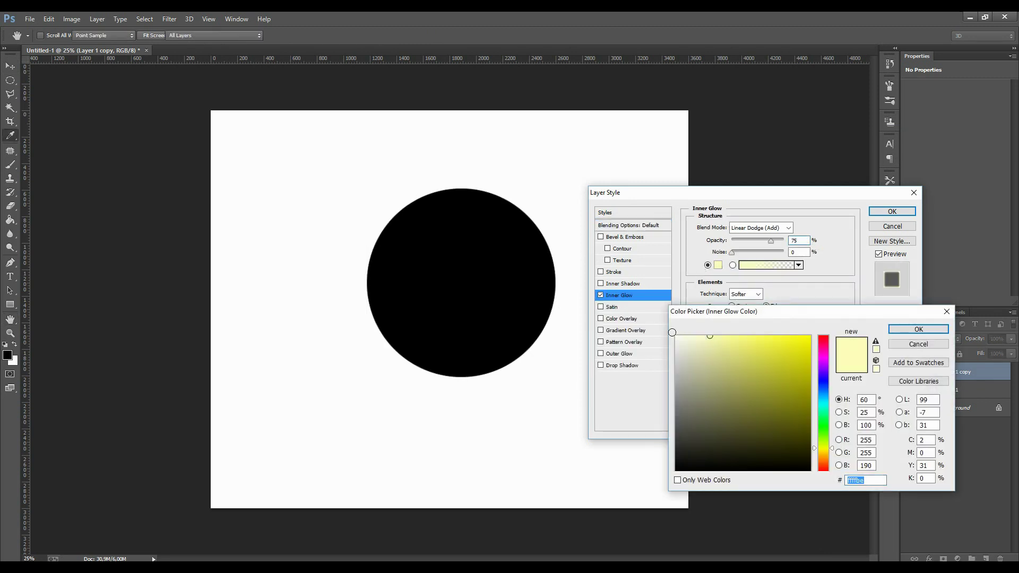
text(ffffff)
click(894, 329)
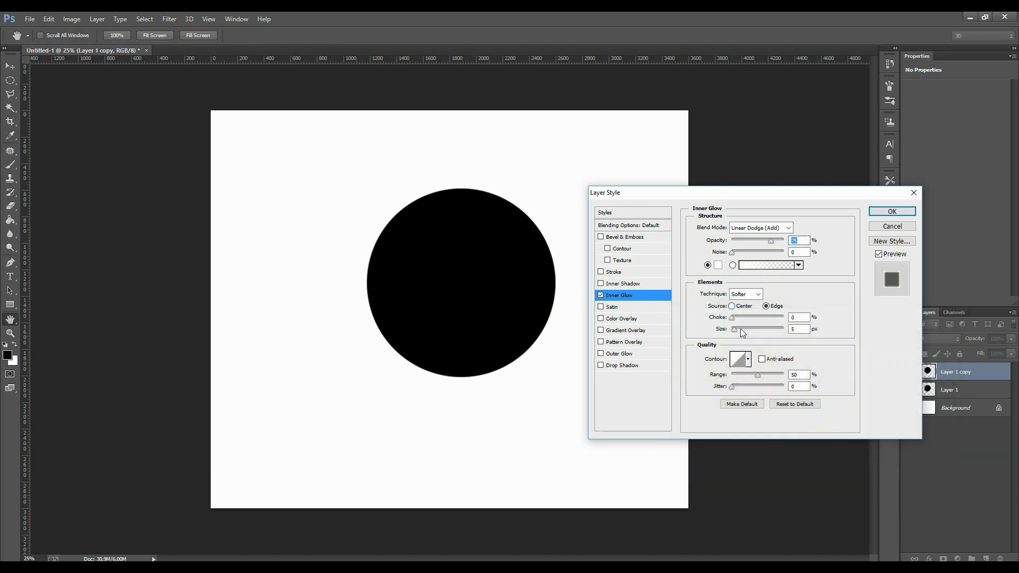
drag(741, 332, 768, 333)
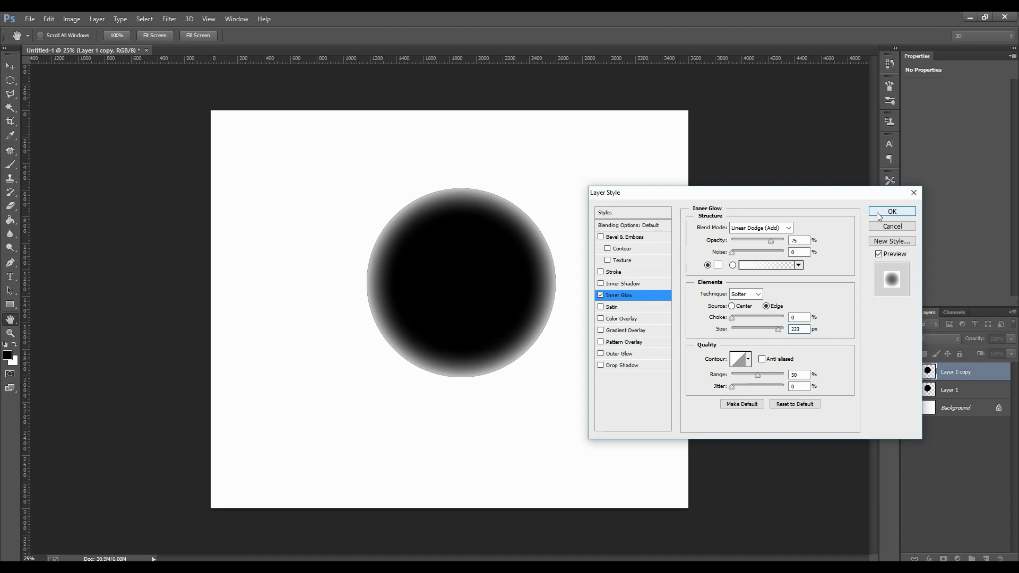
click(878, 214)
key(v)
click(1011, 355)
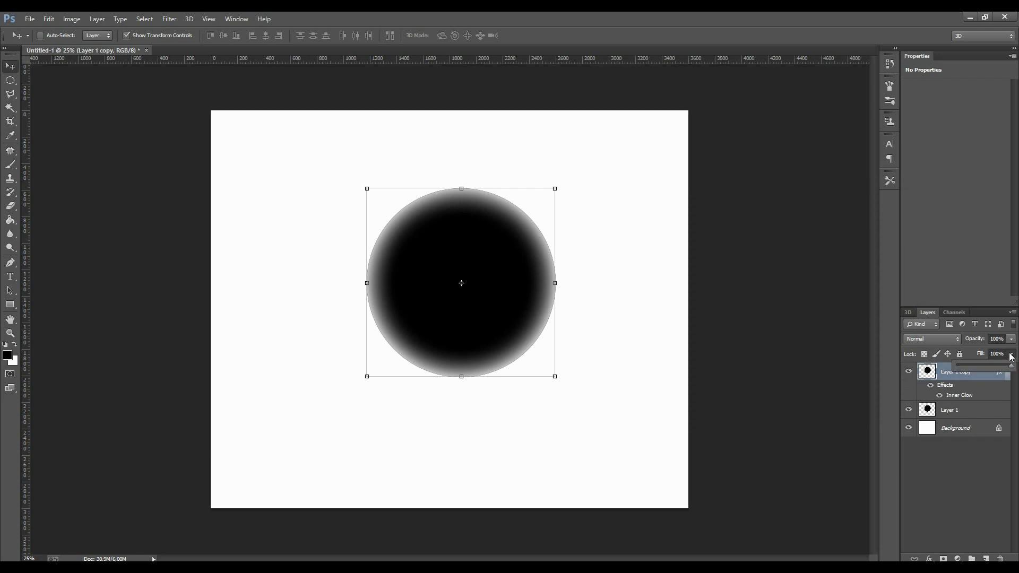
- Set Layer 1 copy's fill to 0% and rasterize its layer style
drag(966, 369, 937, 373)
click(950, 373)
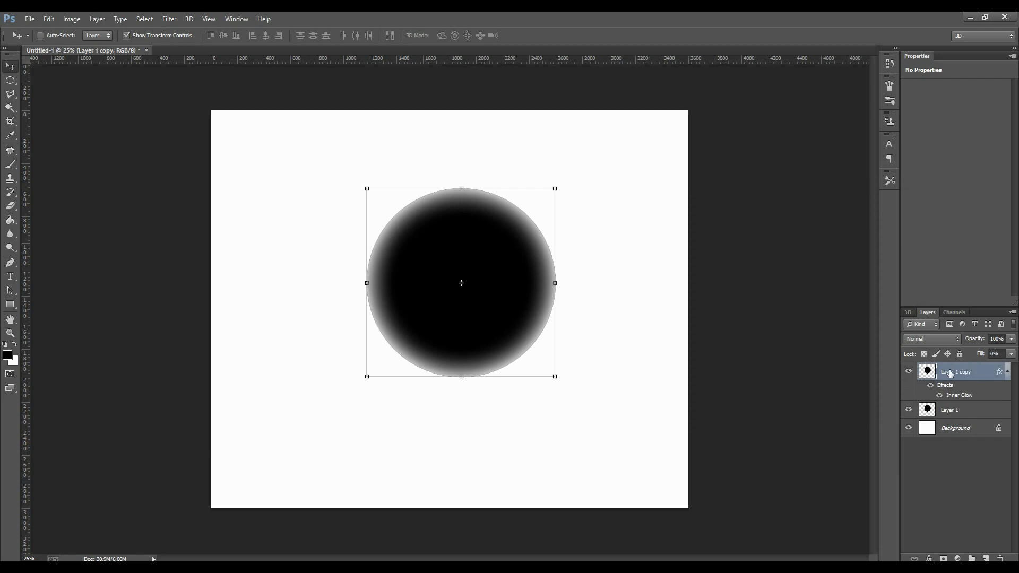
right_click(950, 373)
click(854, 236)
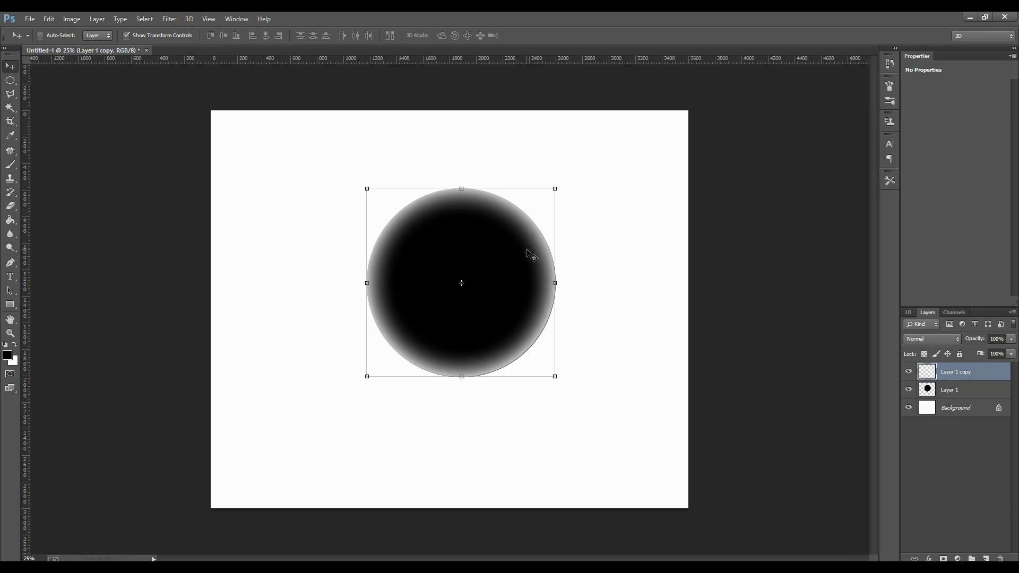
- Scale the glowing circle copy up slightly to about 100.5%
click(555, 188)
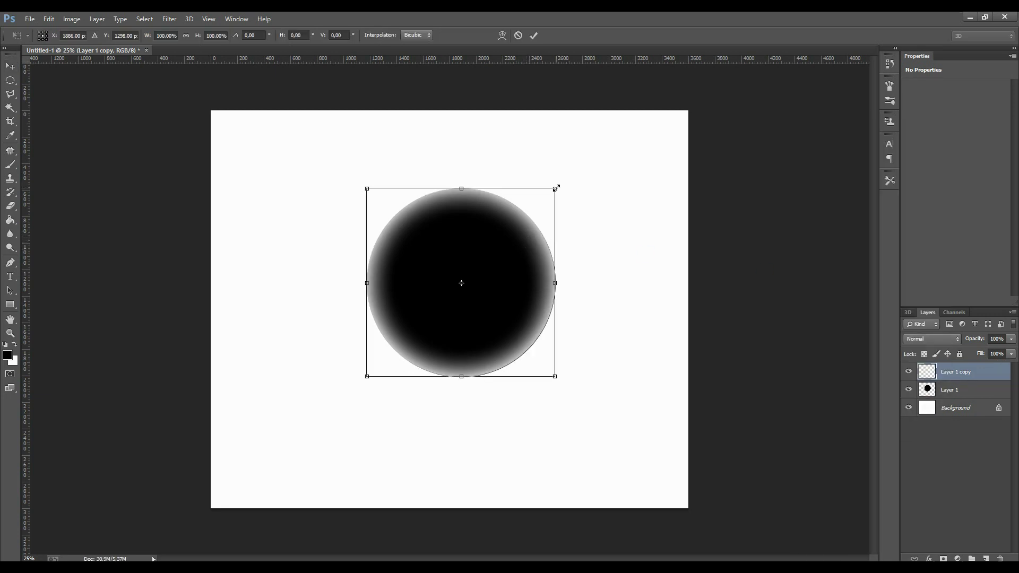
drag(555, 188, 557, 188)
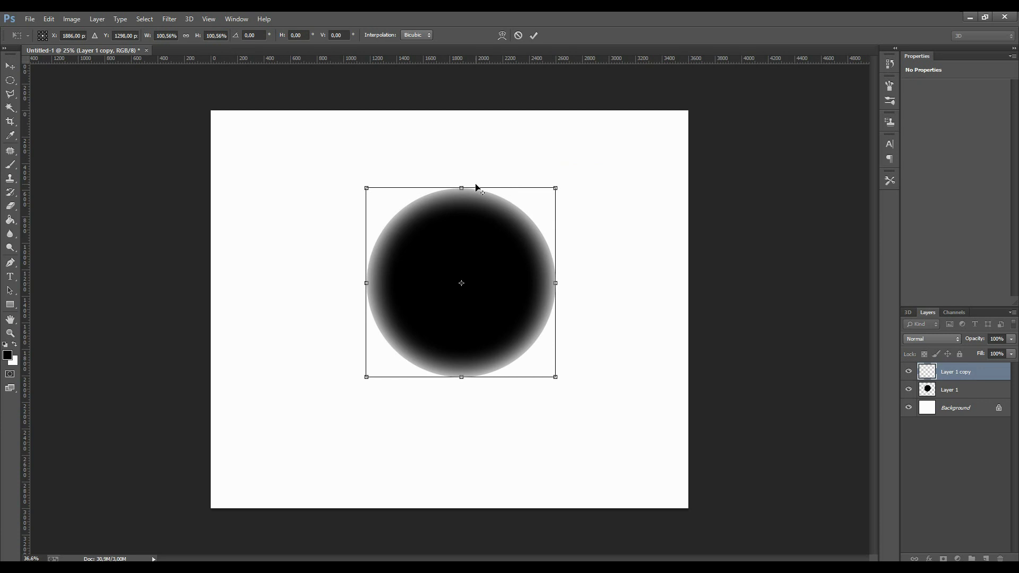
scroll(474, 188, up, 2)
scroll(468, 143, up, 1)
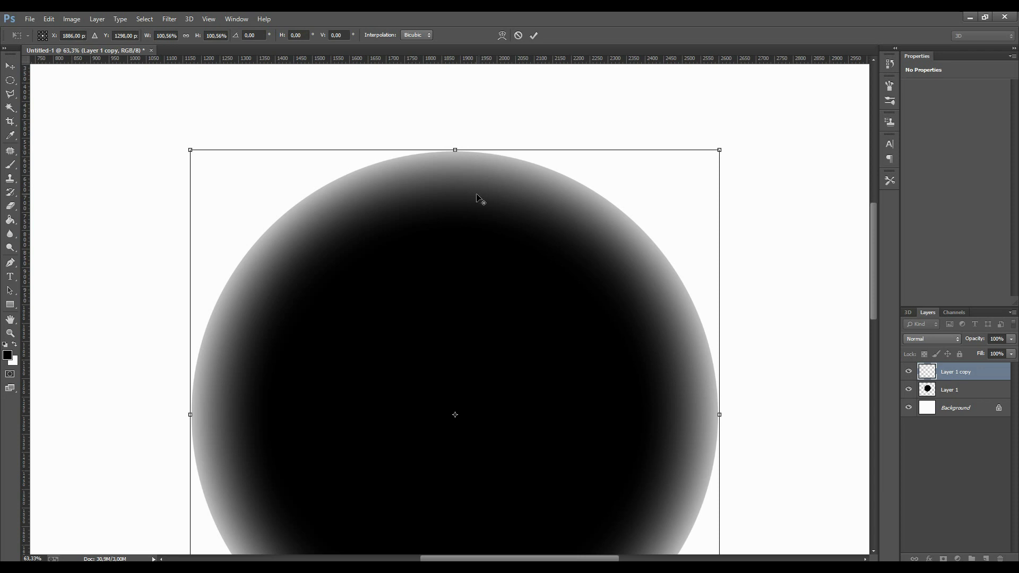
scroll(478, 197, down, 1)
scroll(478, 199, down, 2)
scroll(479, 200, down, 1)
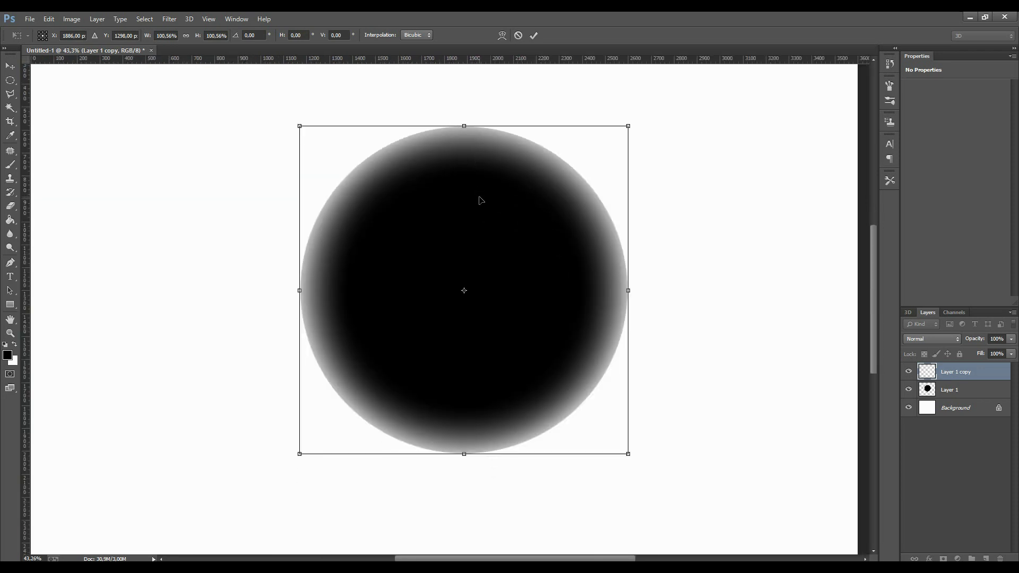
scroll(481, 201, down, 1)
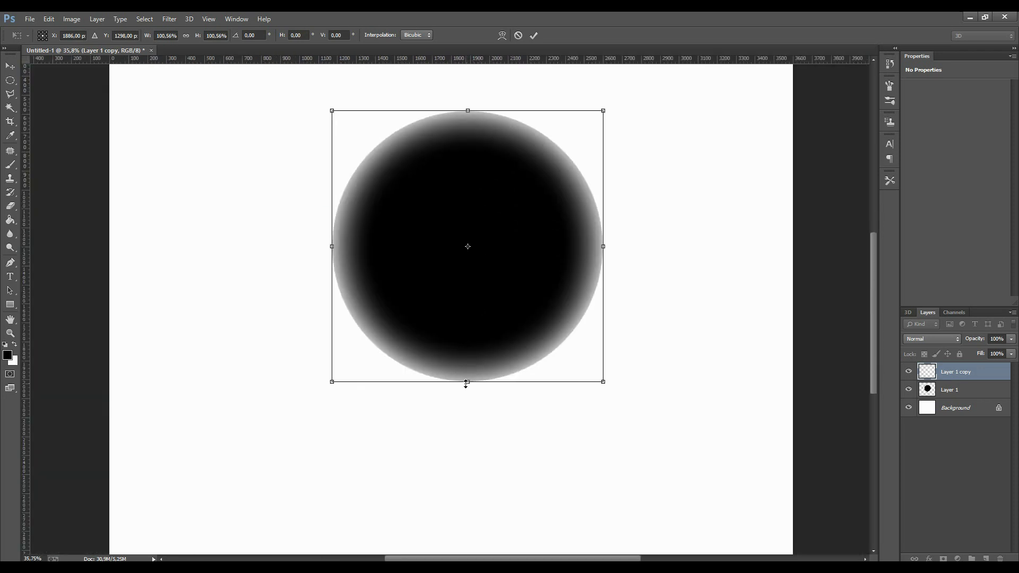
- Warp the glow's bottom edge downward so the sphere's base stays dark
right_click(499, 343)
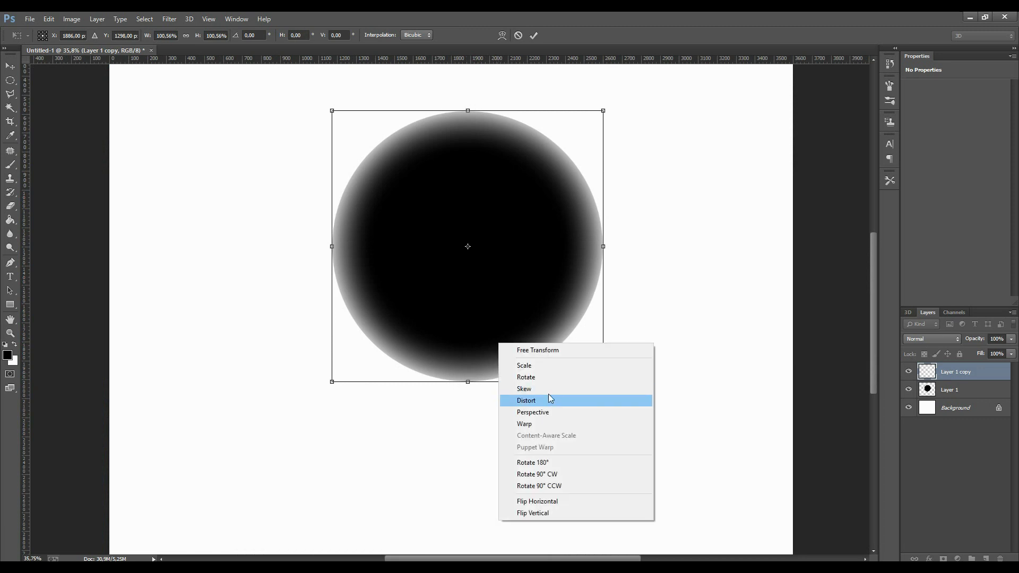
click(541, 424)
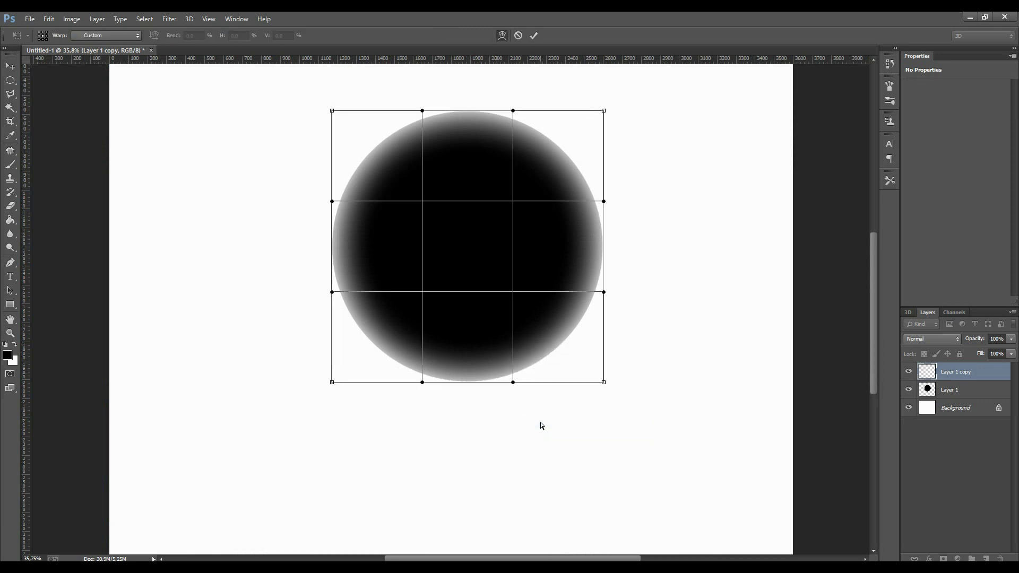
drag(460, 385, 454, 506)
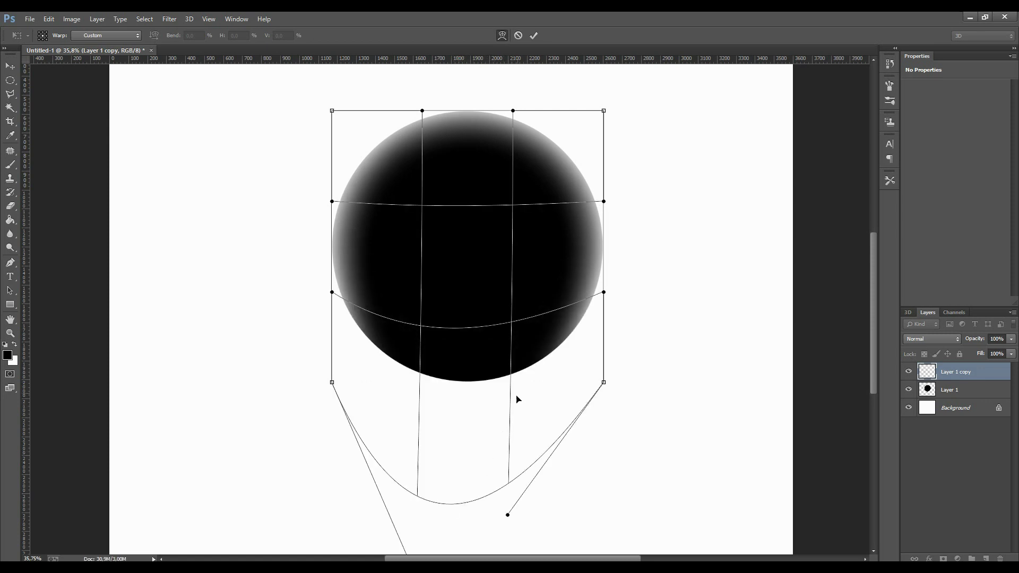
key(Return)
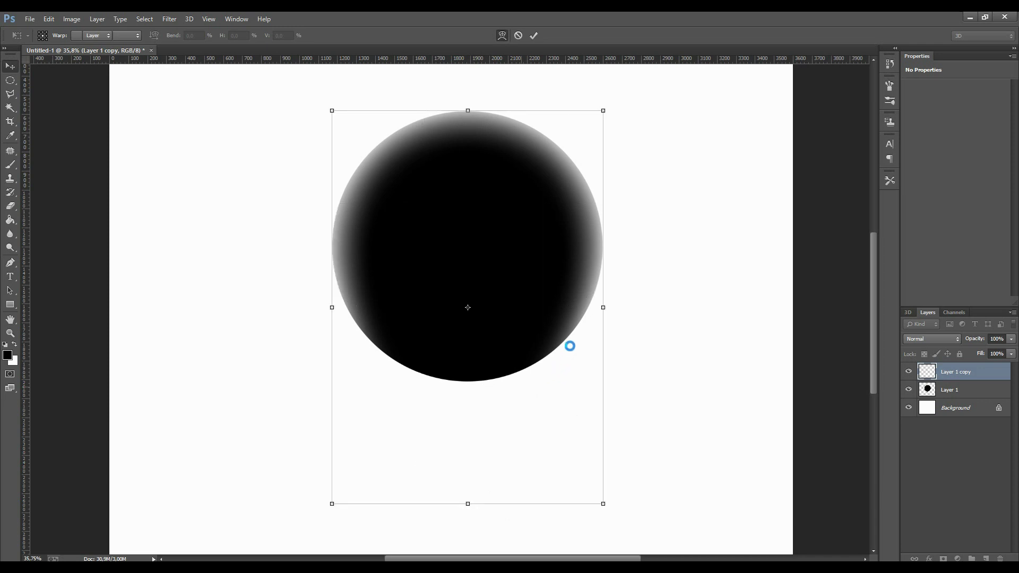
- Clip the glow layer to Layer 1 and add an empty layer above
right_click(970, 373)
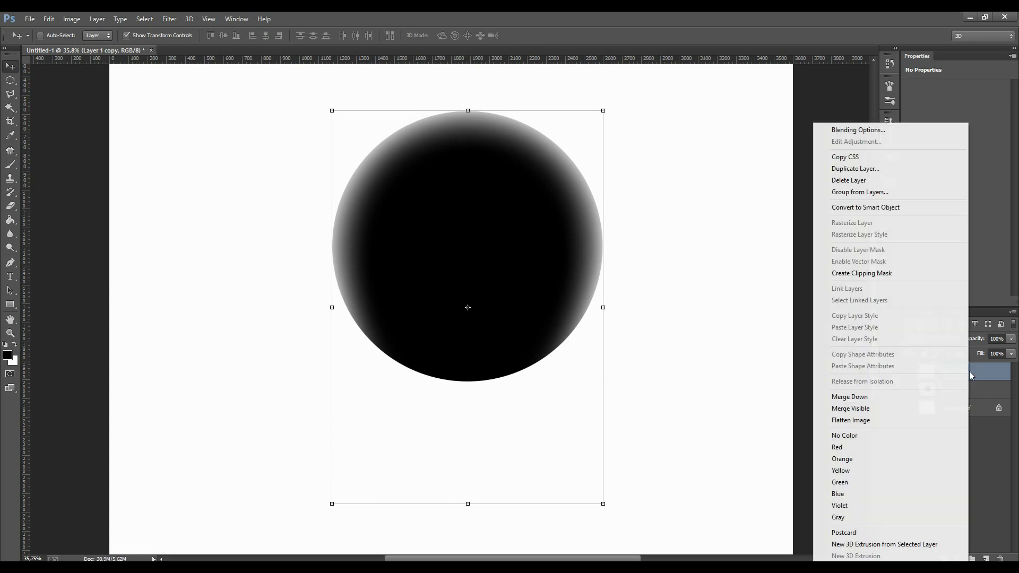
click(884, 274)
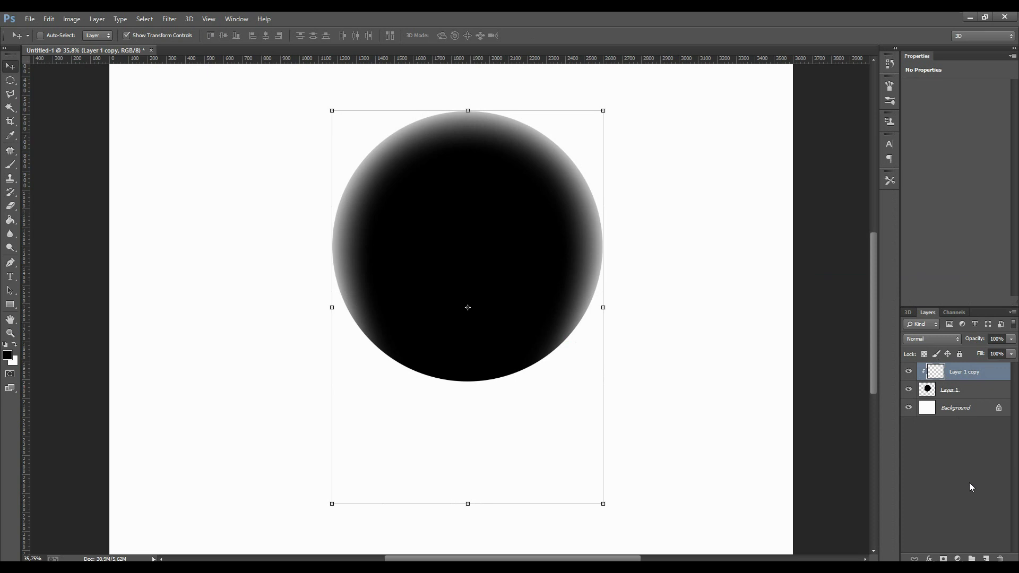
click(985, 558)
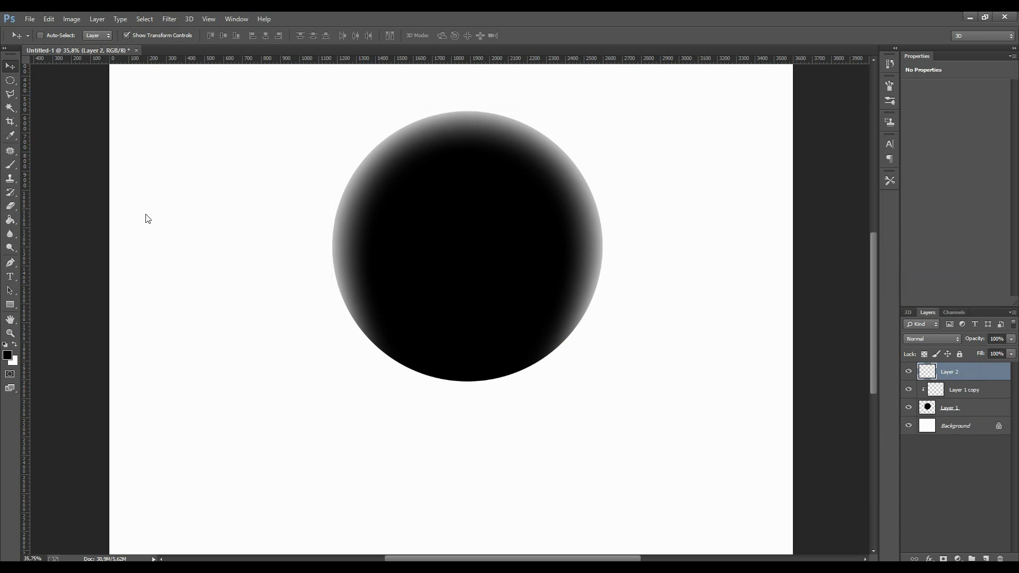
- Zoom in and draw a circular selection just inside the sphere's rim
click(10, 332)
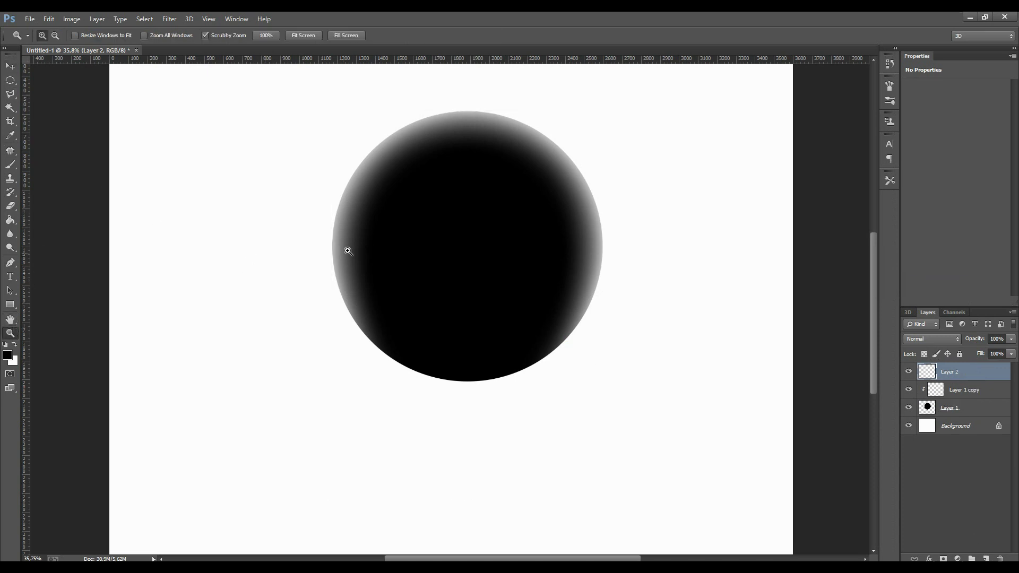
drag(390, 260, 406, 264)
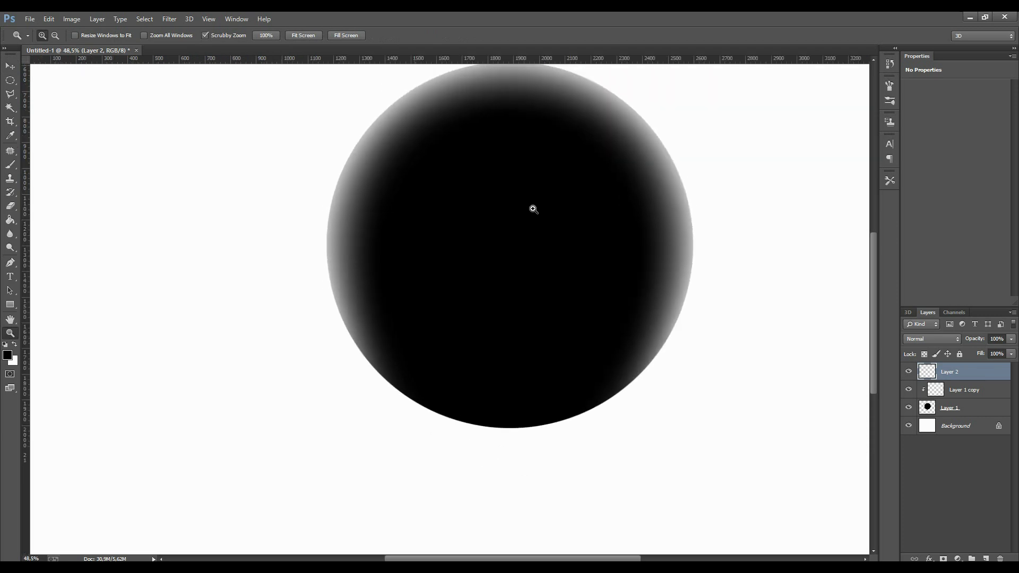
scroll(532, 213, up, 3)
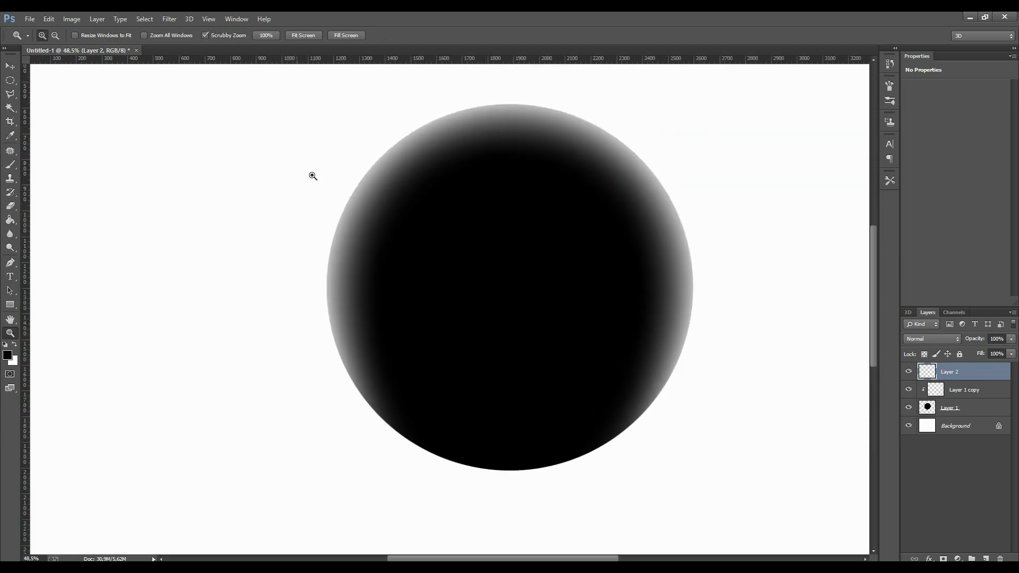
click(10, 80)
drag(340, 104, 664, 419)
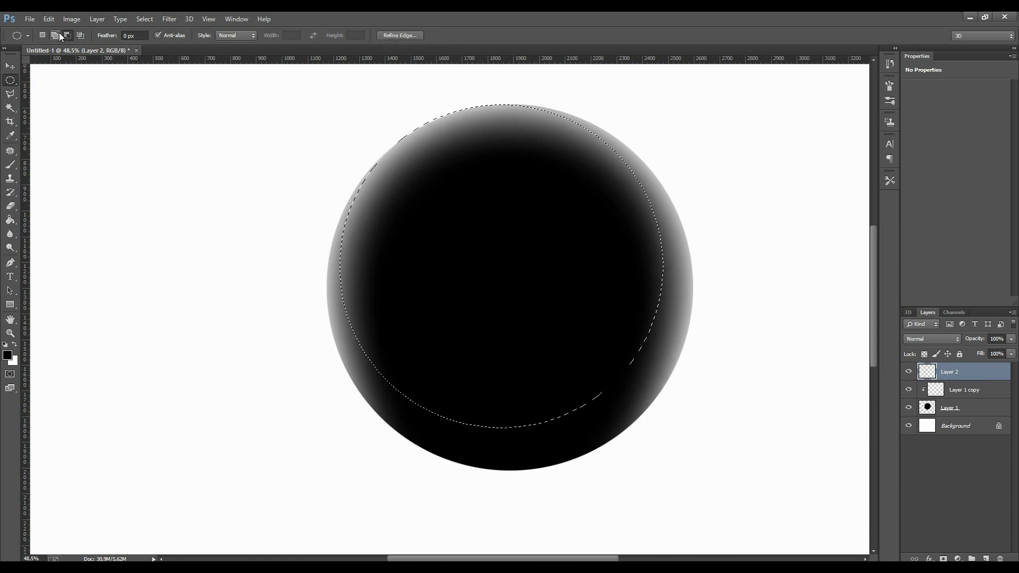
drag(470, 212, 471, 232)
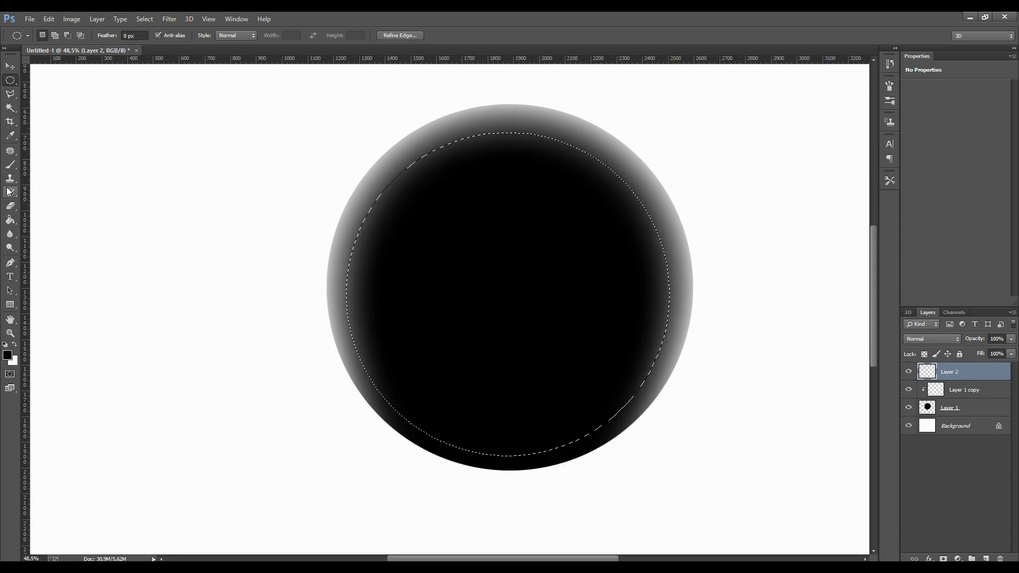
- Fill the inner circle with white on Layer 2 and deselect it
click(10, 219)
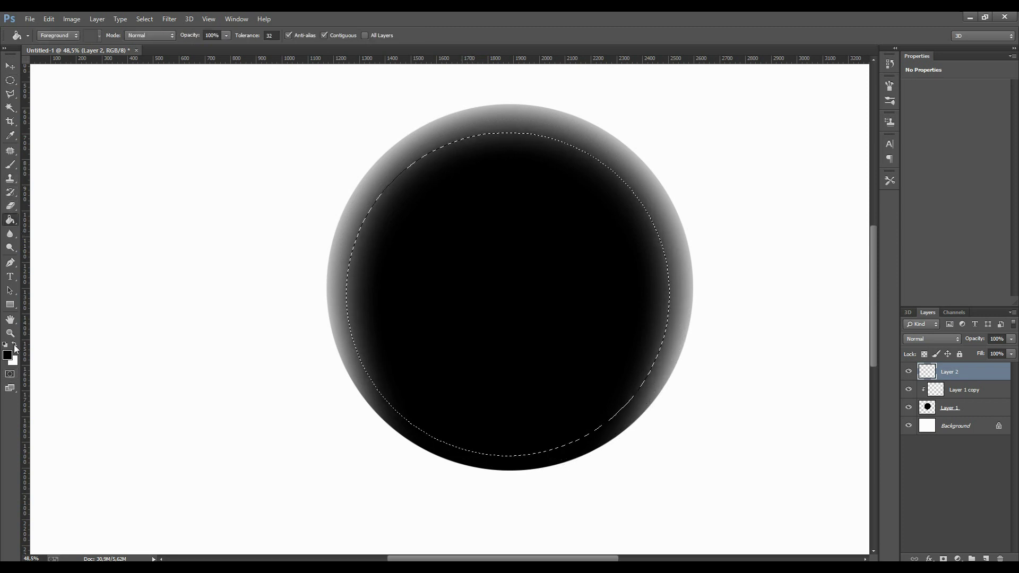
click(14, 344)
click(501, 332)
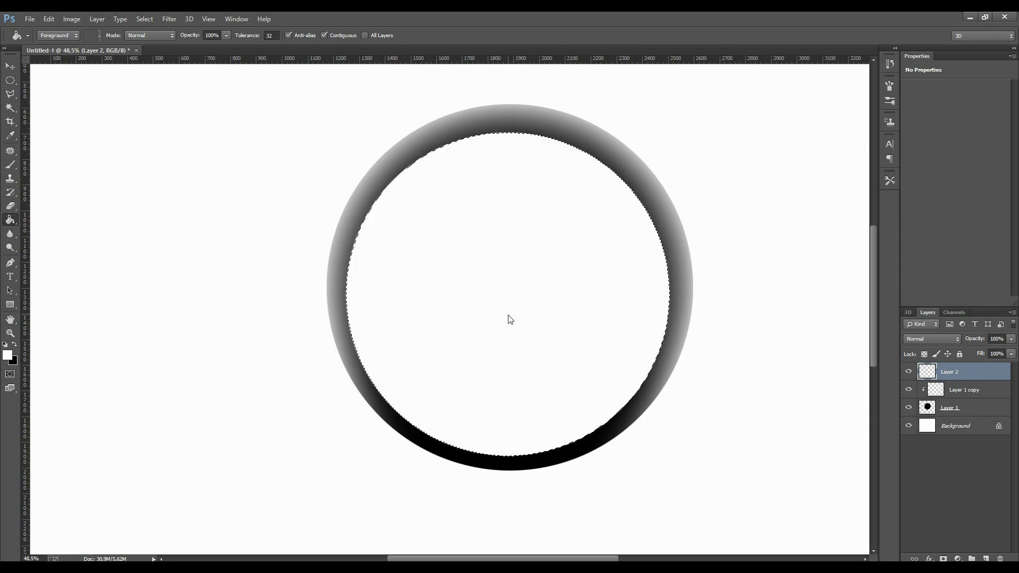
click(11, 82)
right_click(527, 281)
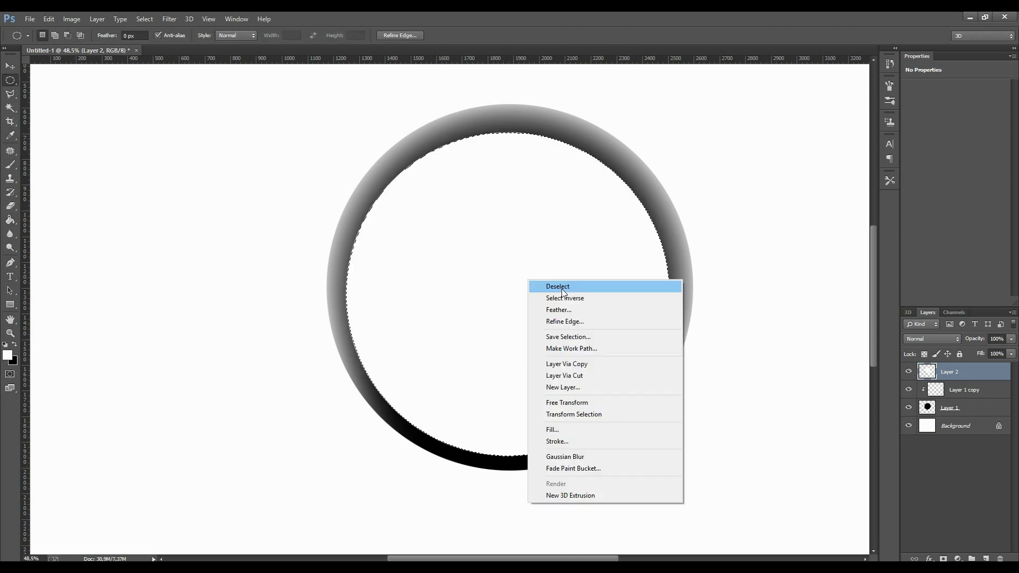
click(562, 289)
scroll(573, 315, up, 2)
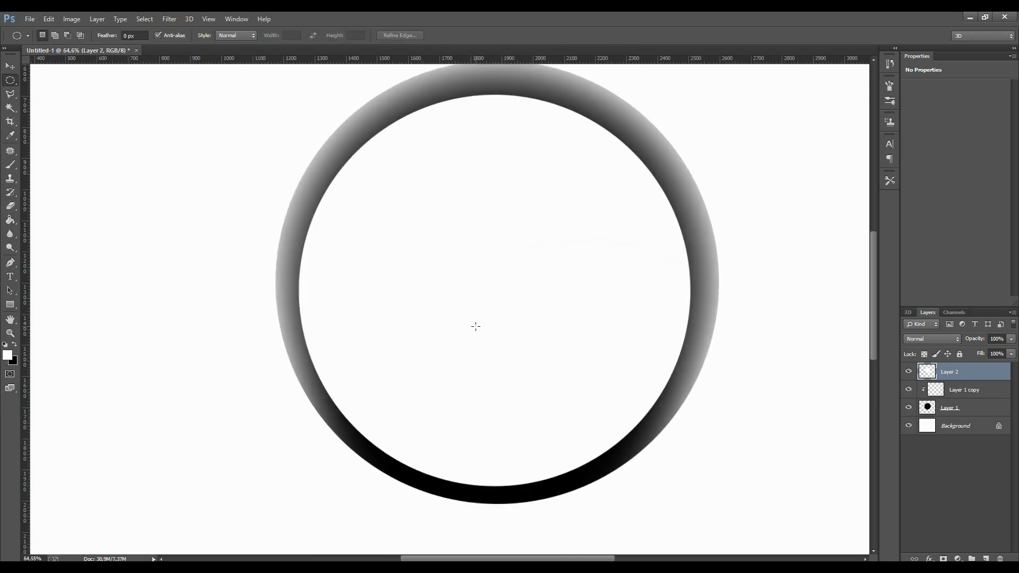
scroll(475, 325, up, 1)
- Trace the left buildings of the skyline with the Polygonal Lasso
click(10, 95)
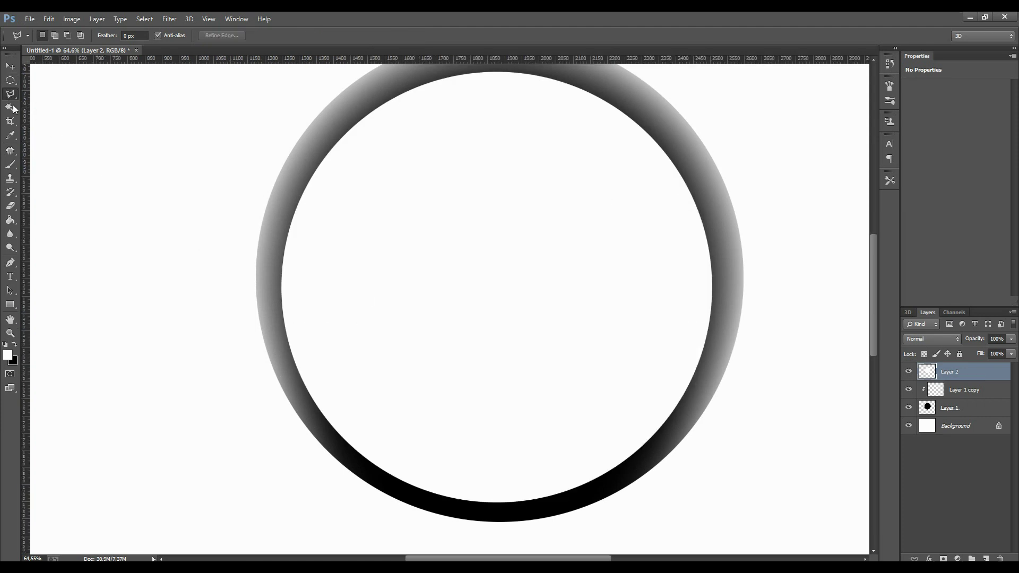
click(312, 421)
click(320, 387)
click(328, 377)
click(348, 382)
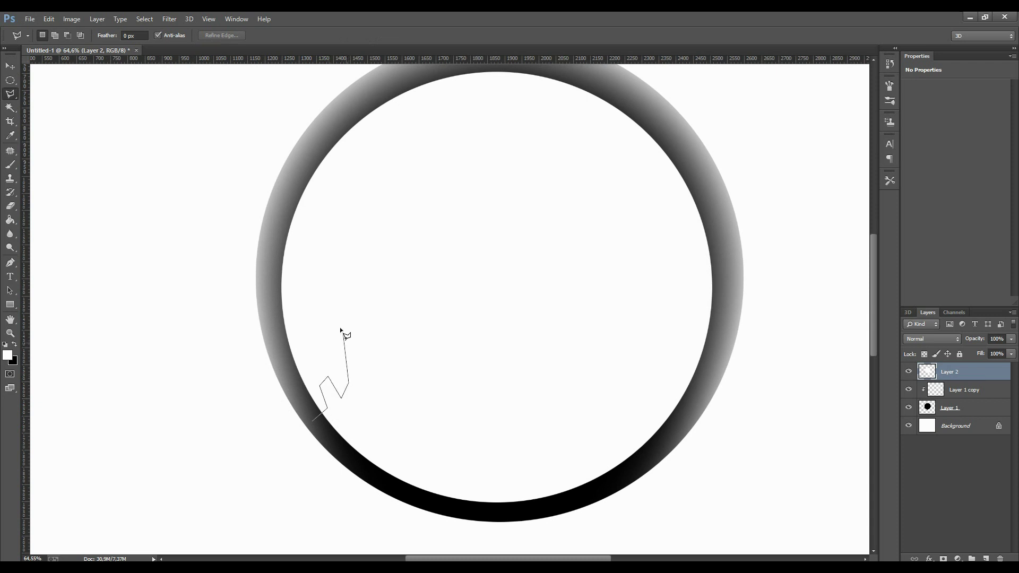
click(320, 304)
click(343, 288)
click(385, 308)
- Outline the tallest building and lower sphere, close the shape, and fill it black
click(451, 287)
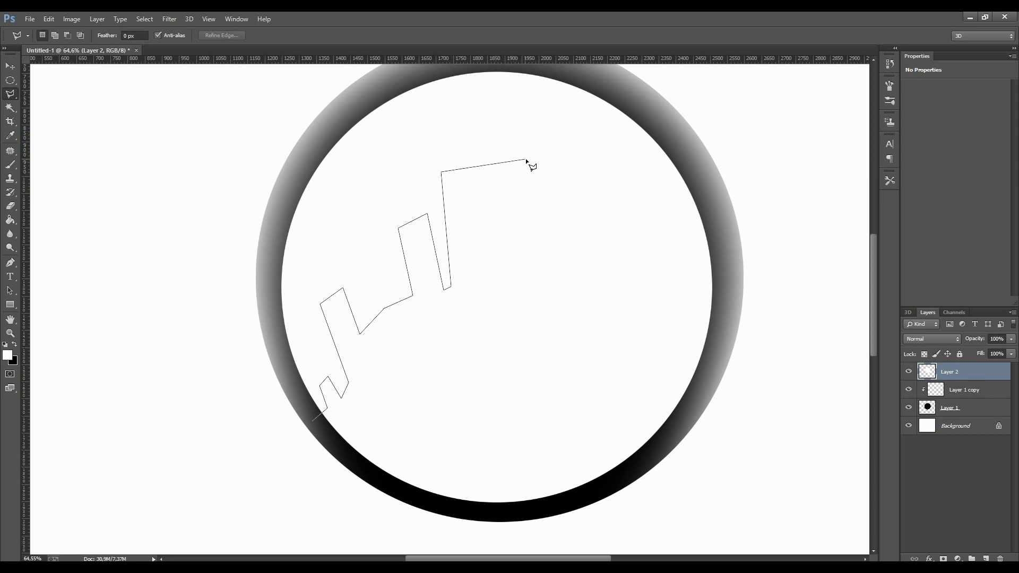
click(545, 284)
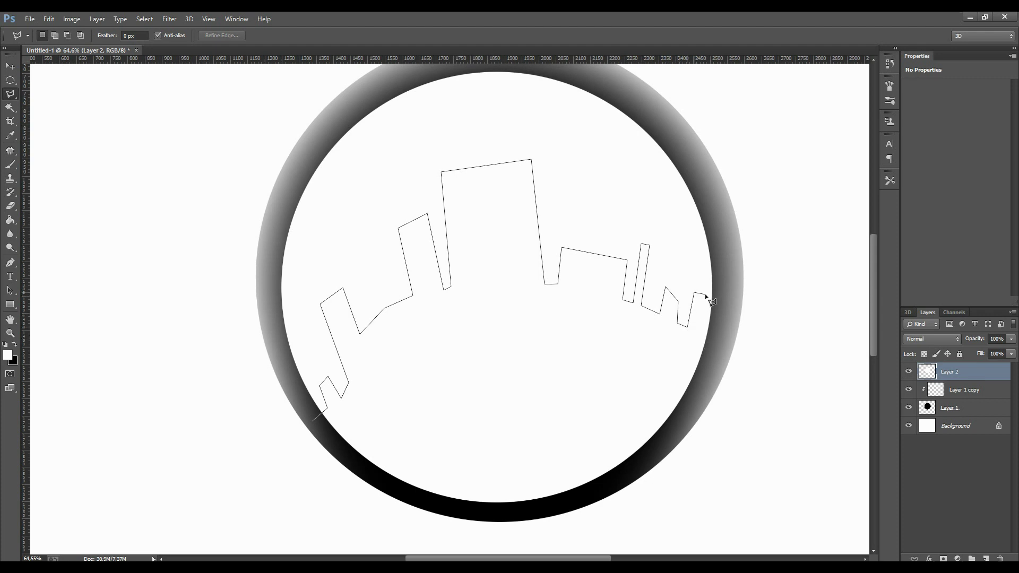
click(720, 343)
click(720, 491)
click(512, 533)
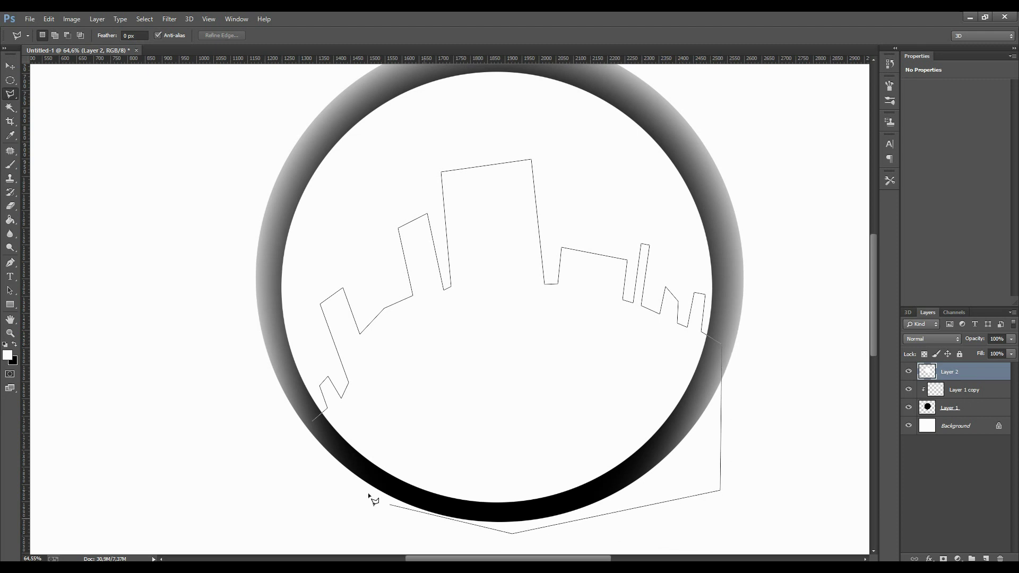
double_click(342, 476)
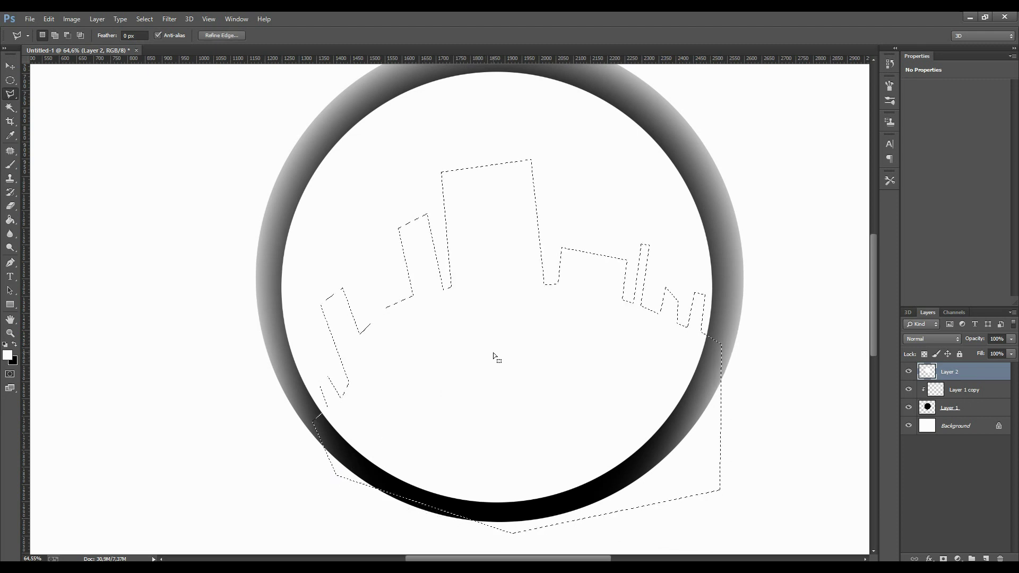
key(ctrl+BackSpace)
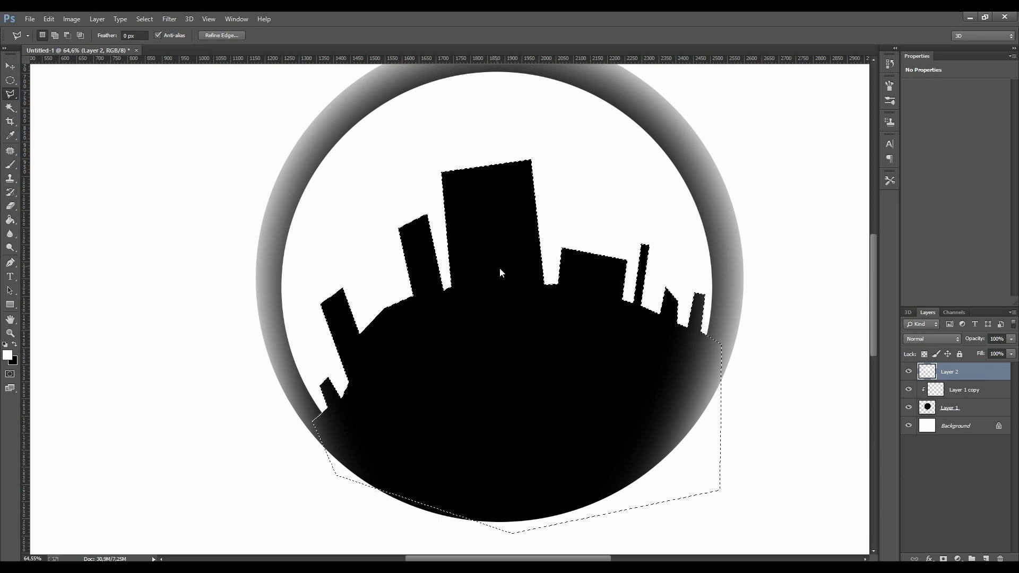
- Deselect the skyline and zoom in on the rooftops
right_click(499, 267)
click(514, 274)
scroll(361, 301, up, 1)
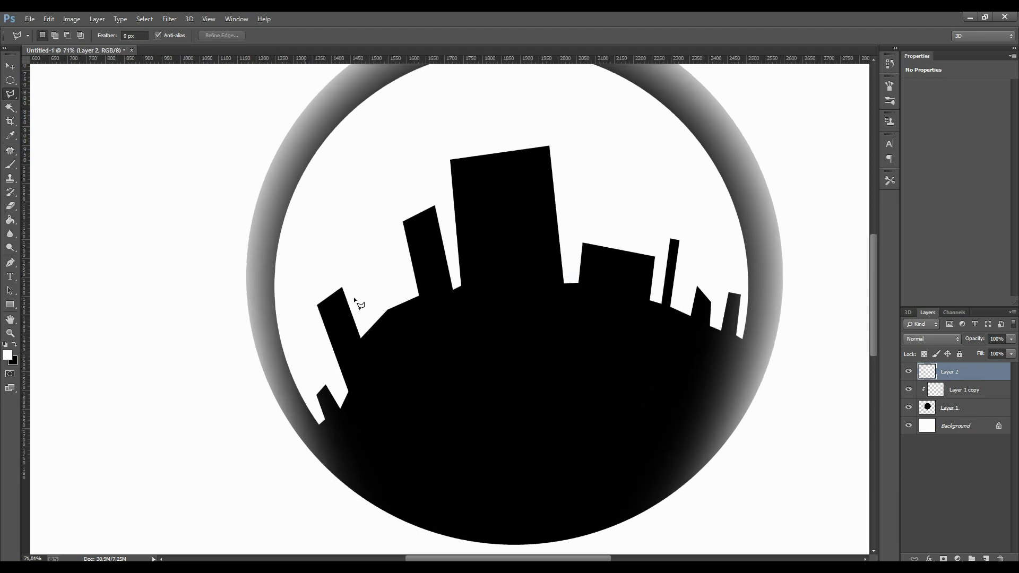
scroll(361, 302, up, 1)
scroll(364, 302, up, 1)
scroll(366, 303, up, 1)
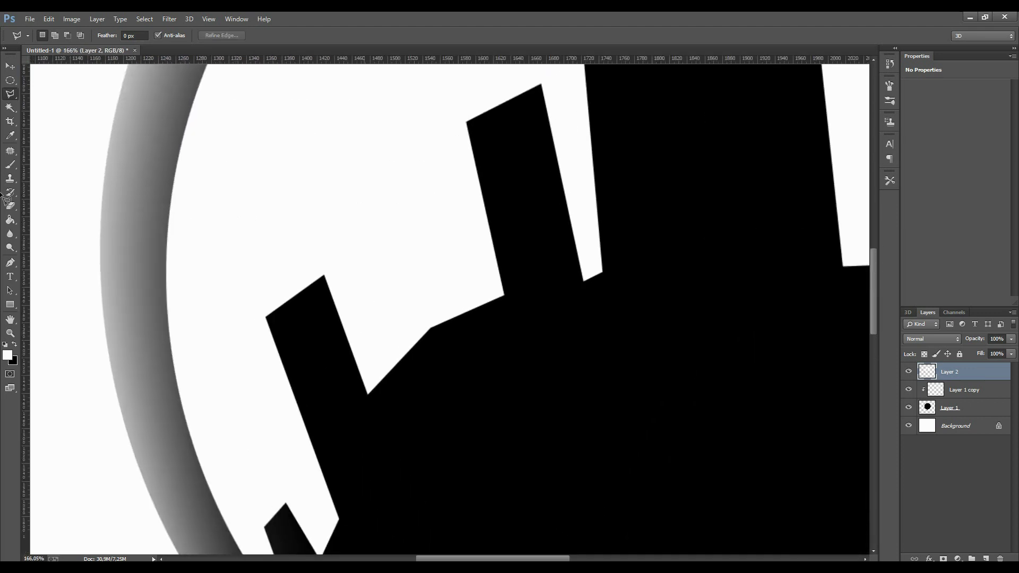
- Shape a thin trunk between the two leftmost buildings with a softer Eraser
click(10, 206)
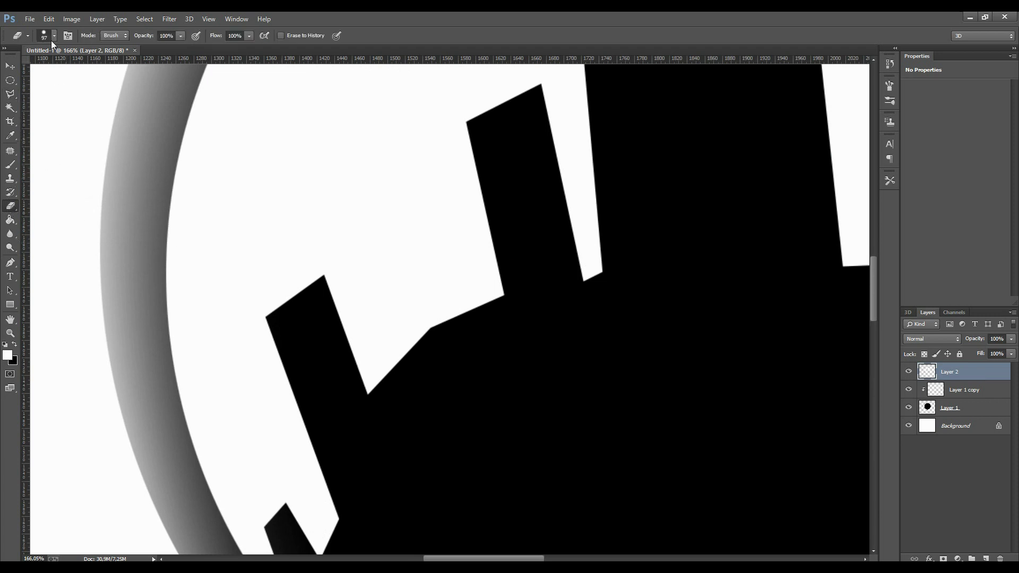
click(54, 36)
mouse_move(84, 92)
mouse_down()
mouse_move(113, 94)
mouse_move(64, 65)
mouse_up()
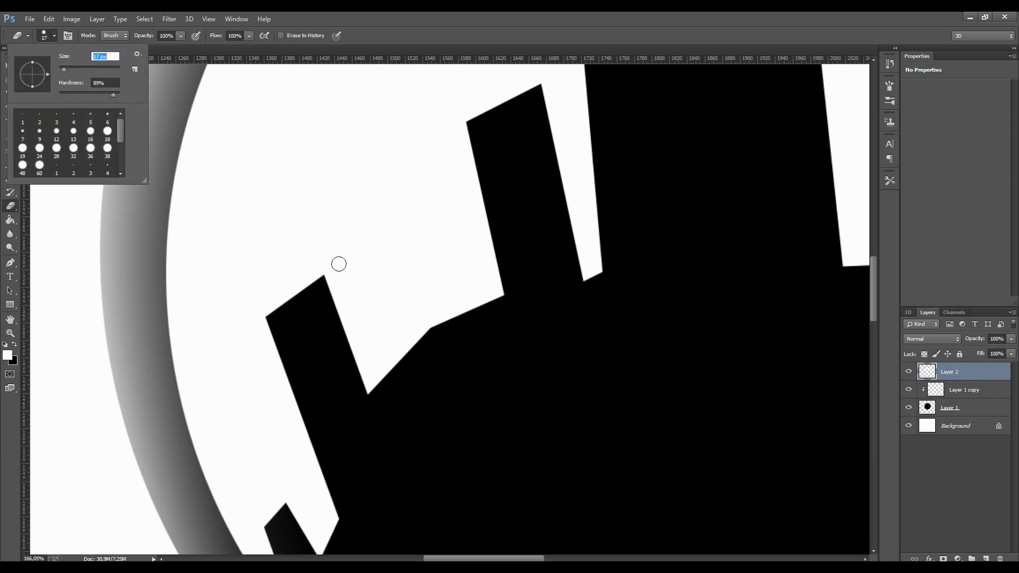
click(430, 329)
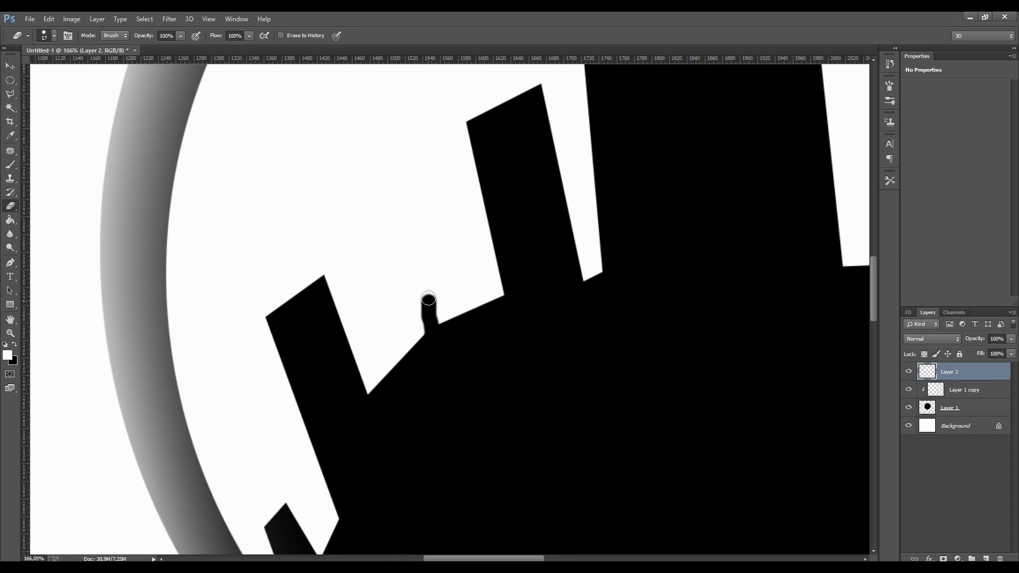
drag(428, 298, 425, 277)
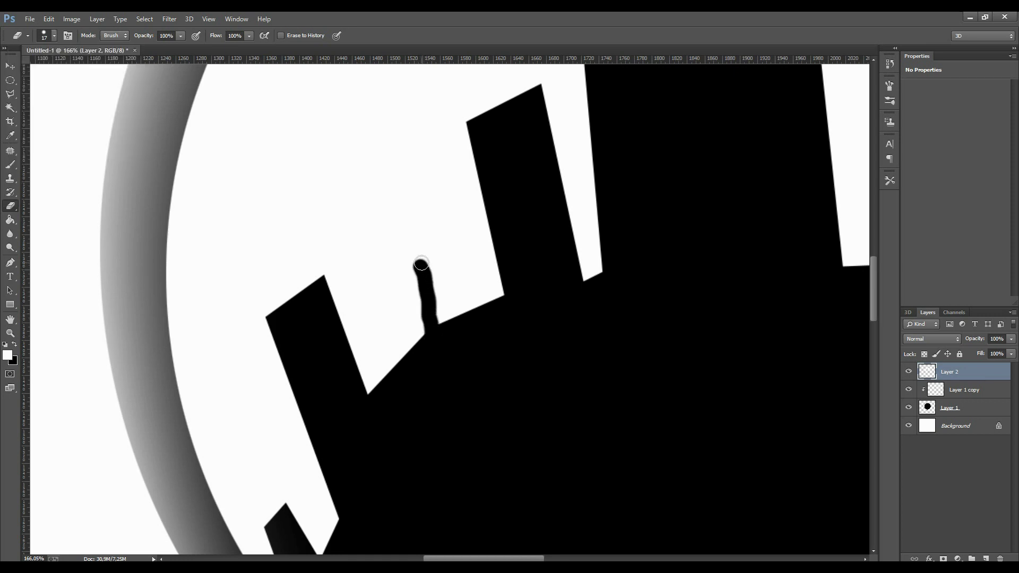
shift+click(440, 328)
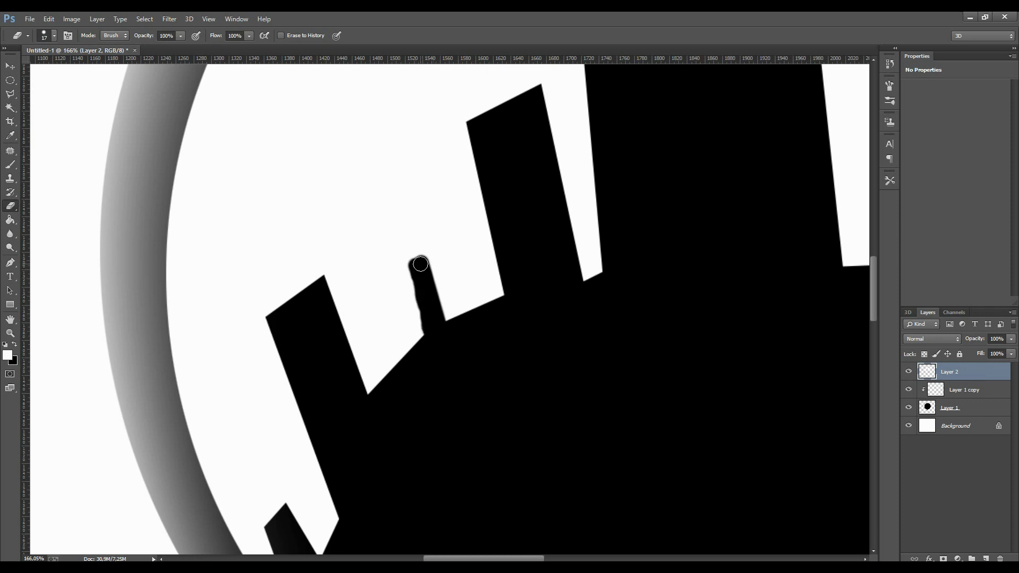
scroll(403, 324, up, 2)
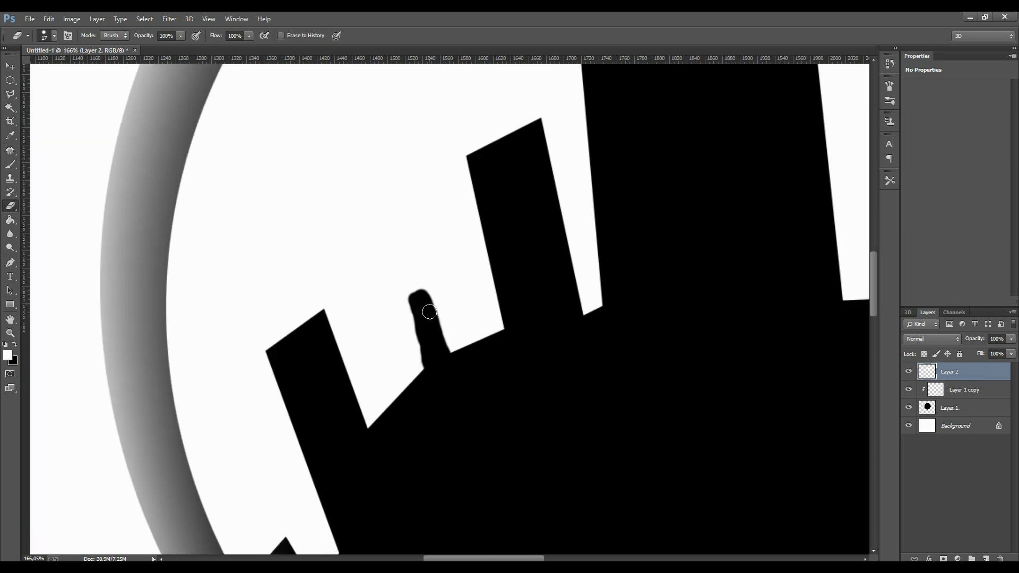
scroll(318, 298, up, 2)
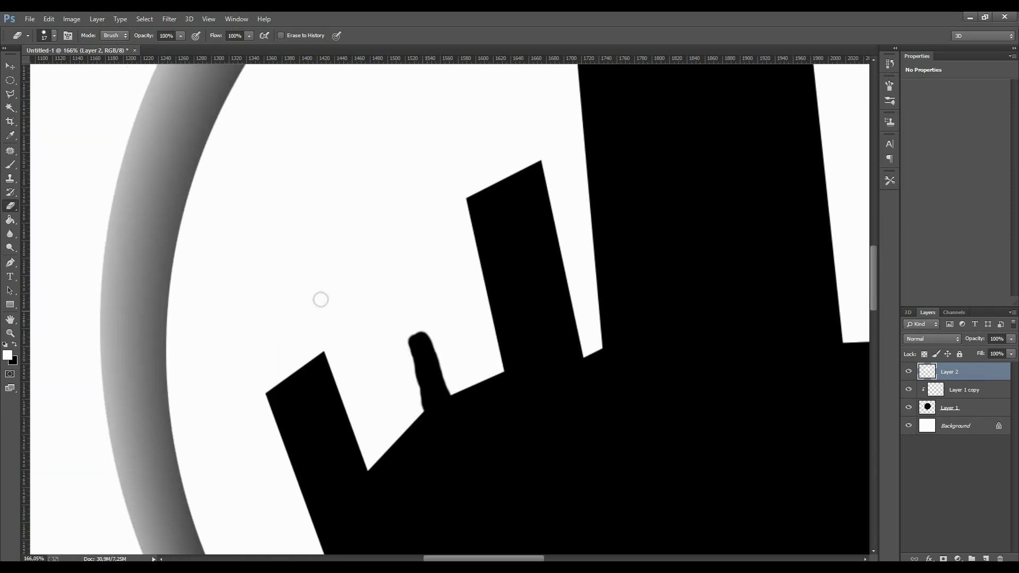
- Load Thick Heavy Brushes and dab foliage atop the trunk with the 104 brush at 55% opacity
click(55, 35)
click(137, 54)
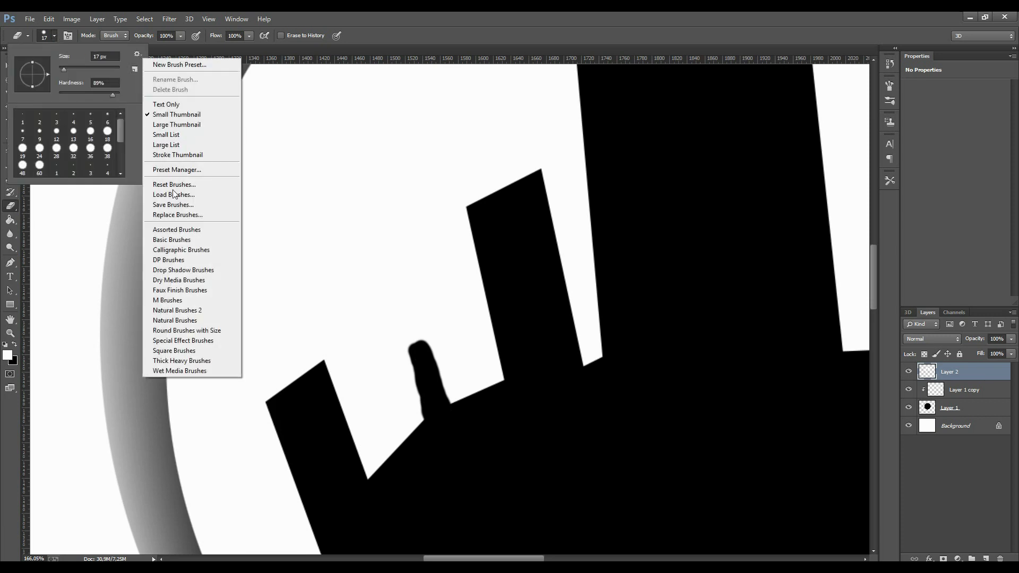
click(191, 361)
click(447, 223)
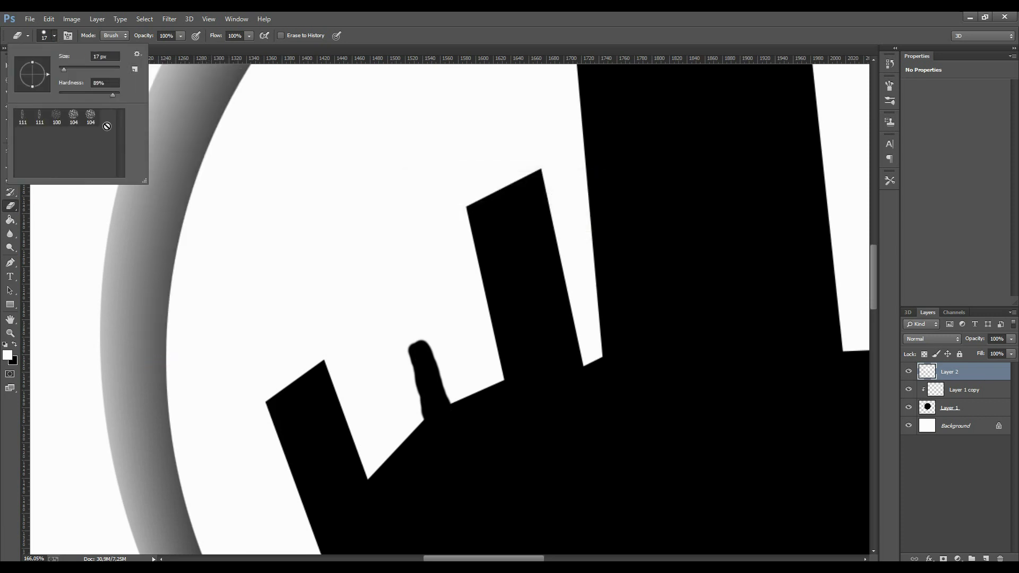
click(90, 122)
key(Return)
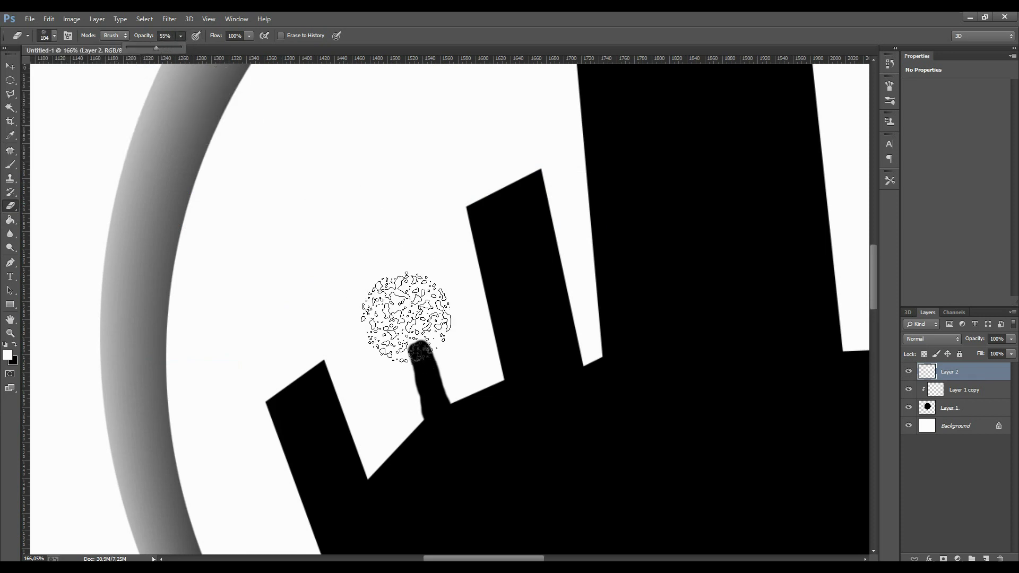
drag(410, 318, 411, 322)
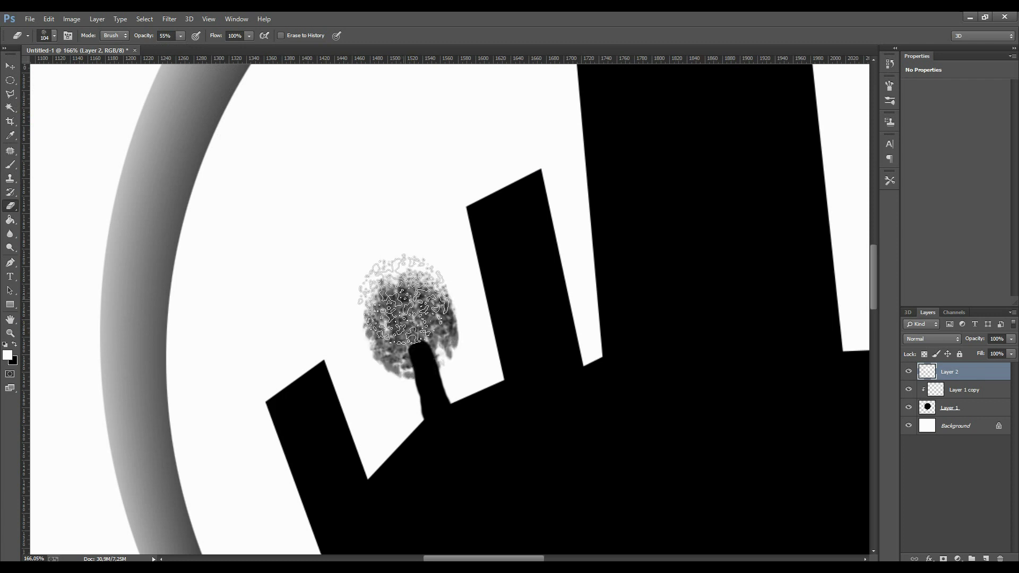
- Speckle the crown's top, left, lower and upper-left edges with a scattered texture brush
click(55, 36)
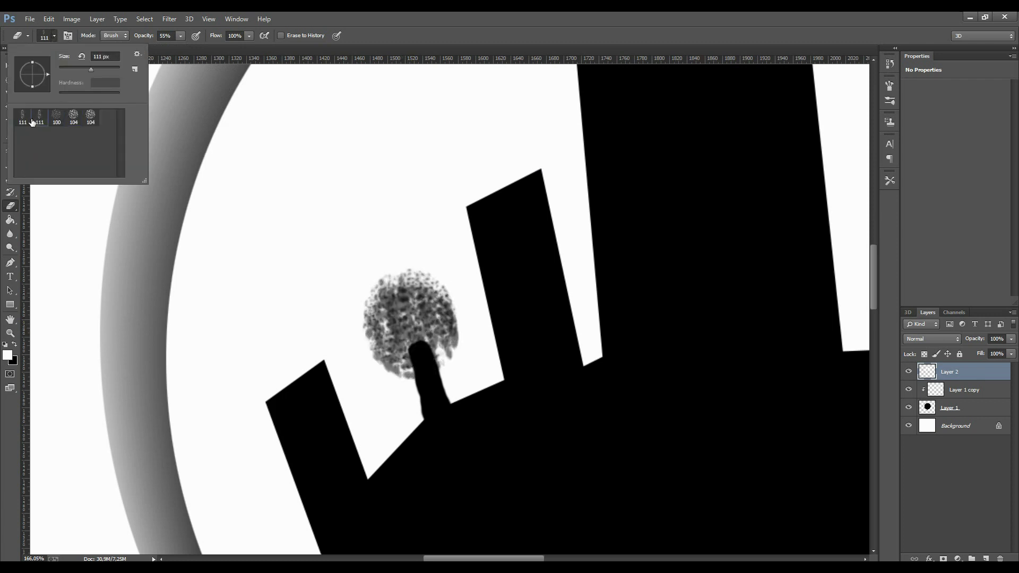
click(32, 122)
click(387, 260)
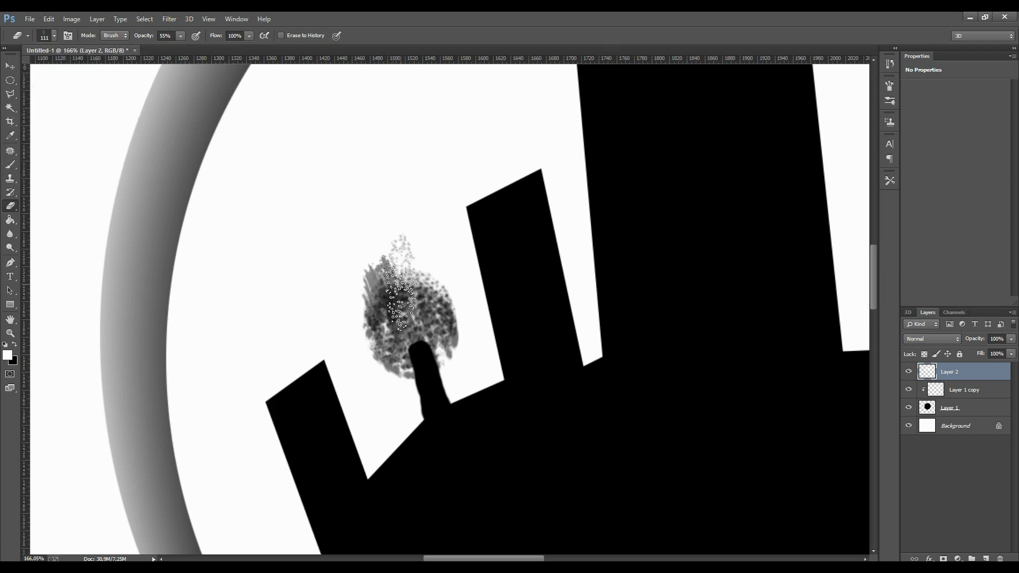
drag(393, 250, 408, 297)
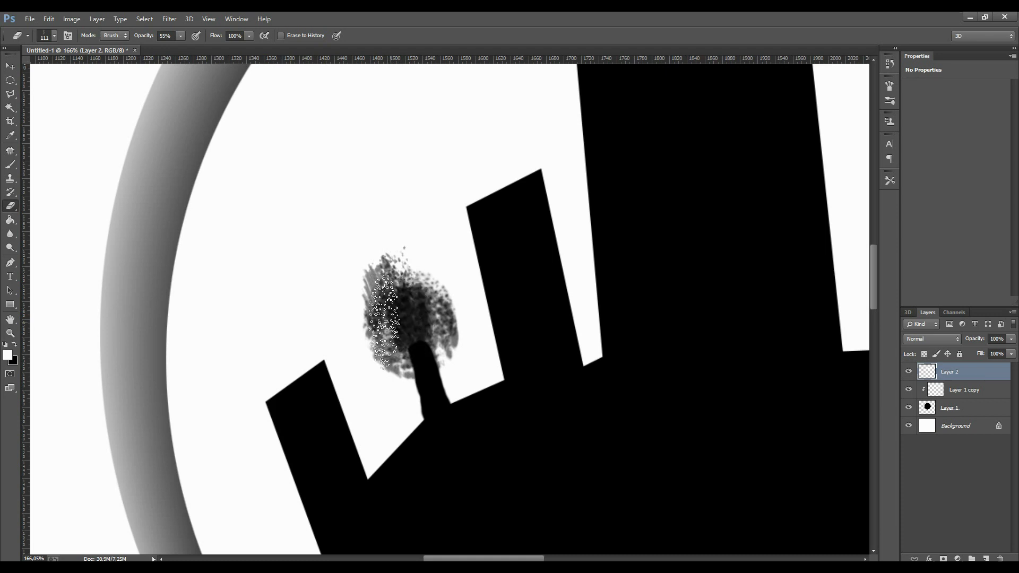
mouse_move(383, 318)
mouse_down()
mouse_move(374, 314)
mouse_move(401, 345)
mouse_move(407, 295)
mouse_up()
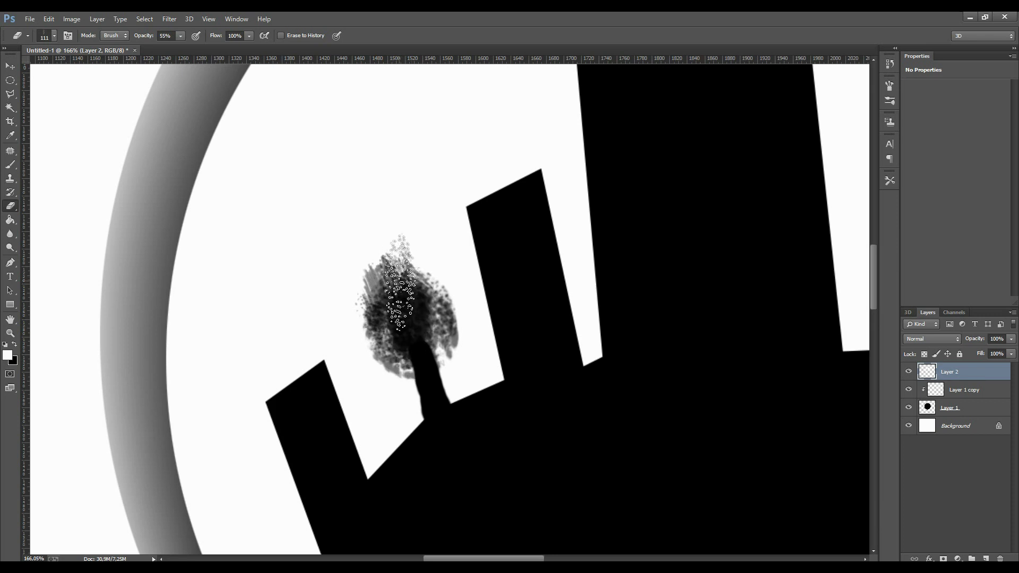
mouse_move(392, 273)
mouse_down()
mouse_move(379, 262)
mouse_move(438, 329)
mouse_move(450, 328)
mouse_move(428, 329)
mouse_move(386, 218)
mouse_move(390, 242)
mouse_move(430, 303)
mouse_move(430, 287)
mouse_move(418, 285)
mouse_up()
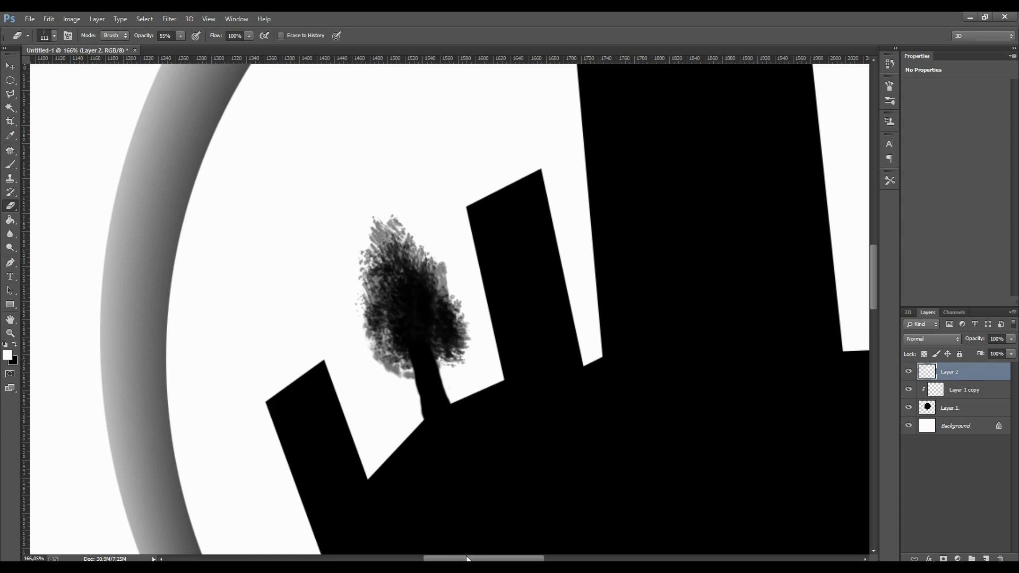
- Bring the right skyline into view and load the Basic set's hard round 19 px eraser tip
drag(467, 559, 536, 558)
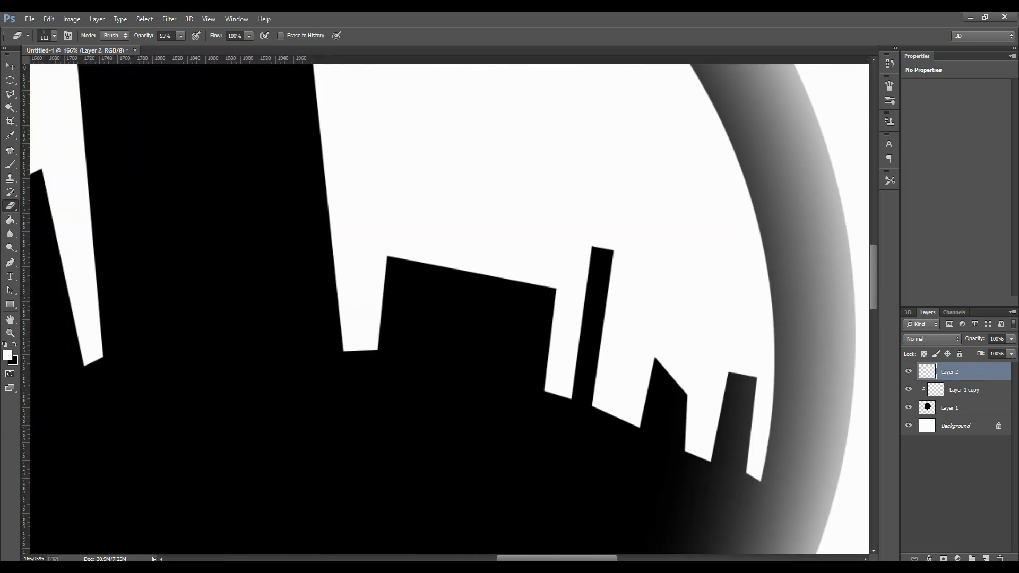
drag(345, 323, 374, 366)
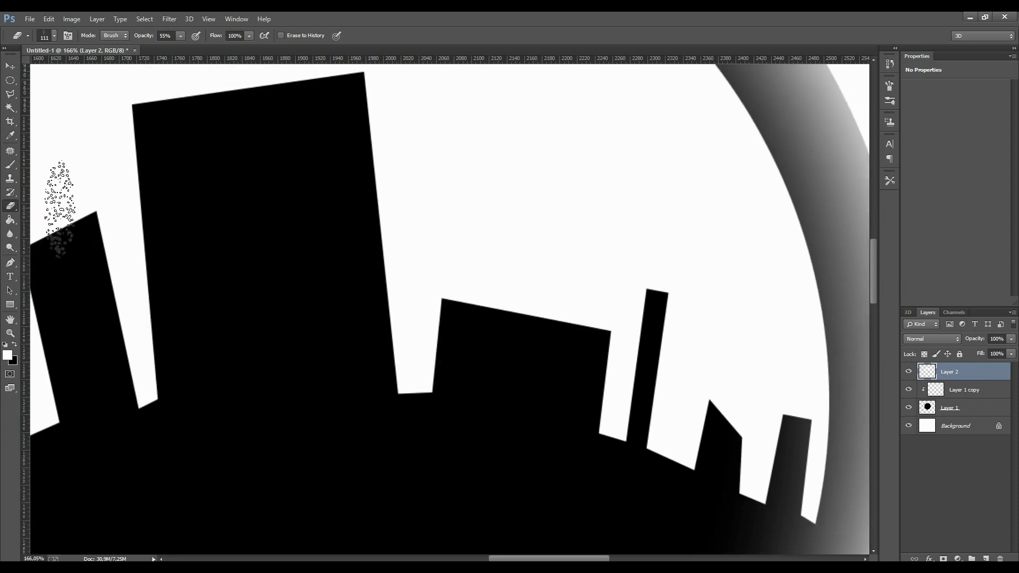
click(10, 164)
click(8, 208)
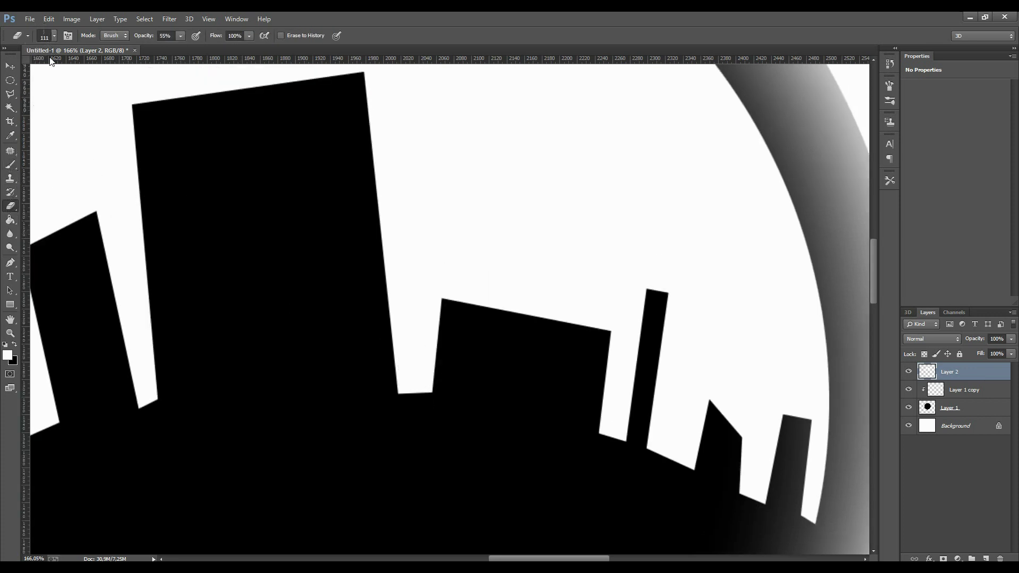
click(53, 36)
click(139, 55)
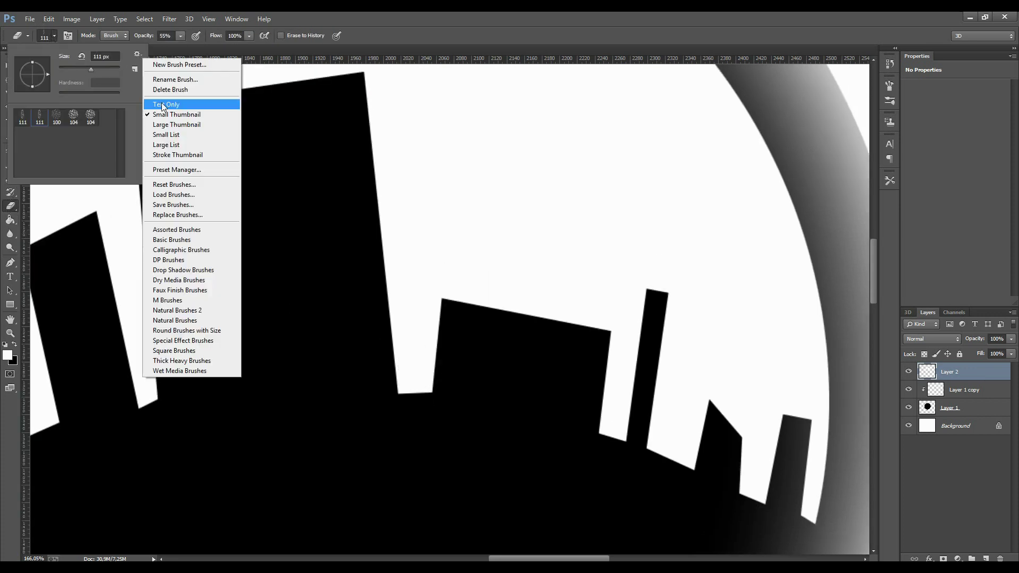
click(195, 241)
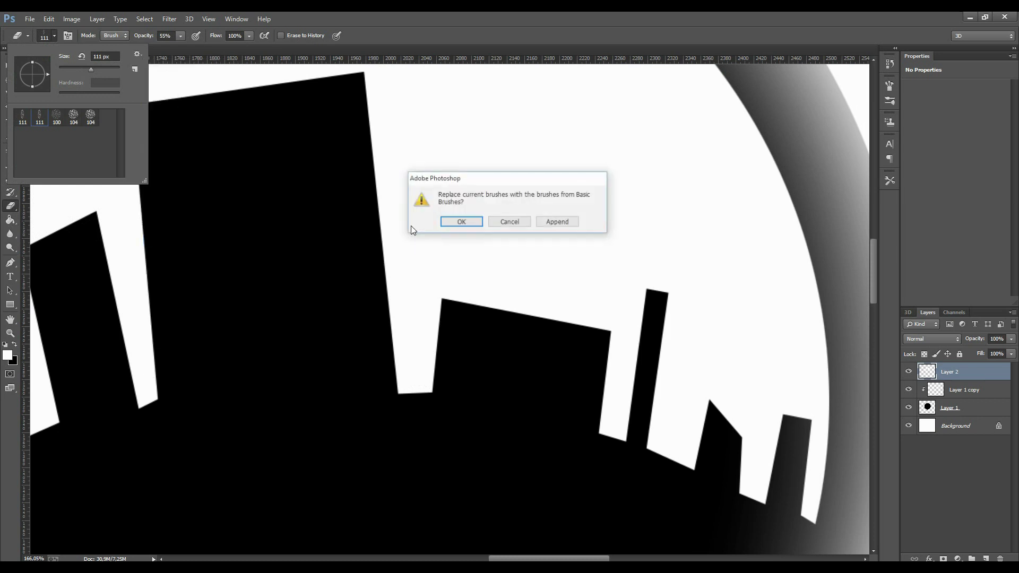
click(439, 225)
click(22, 149)
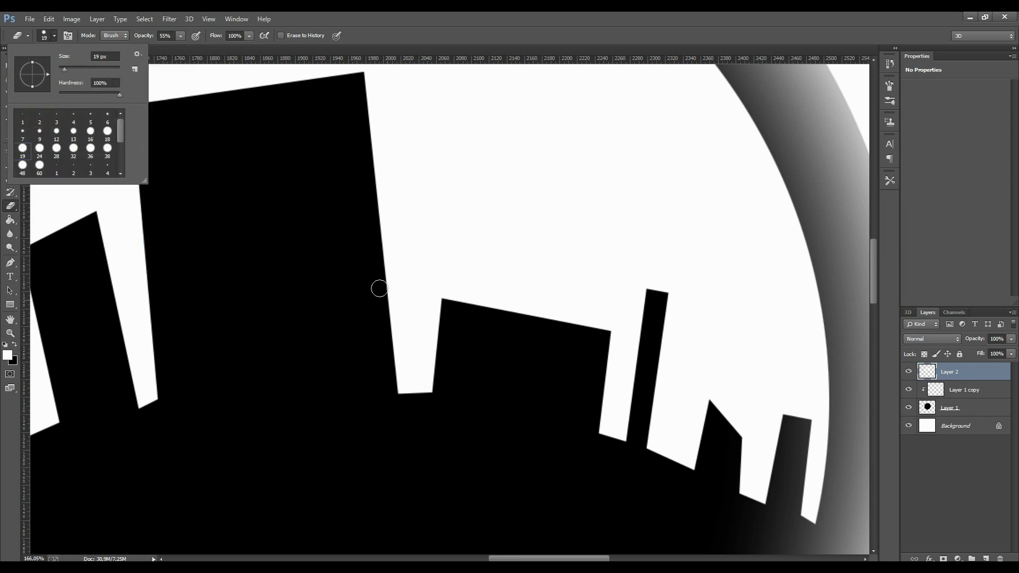
- Paint black strokes up the gap between the buildings, replacing an undone faint grey stroke
drag(405, 391, 389, 339)
key(ctrl+z)
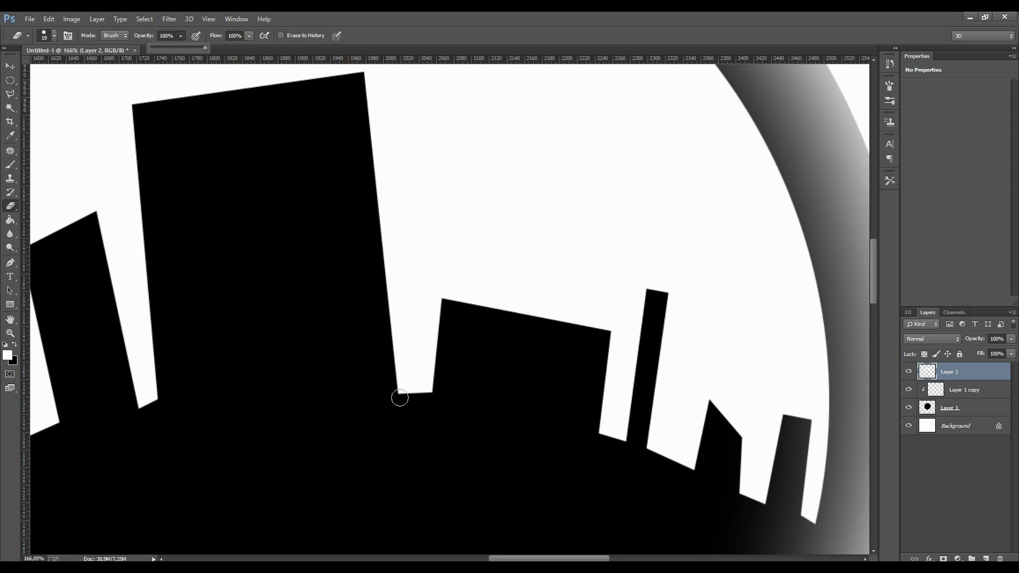
drag(400, 398, 404, 354)
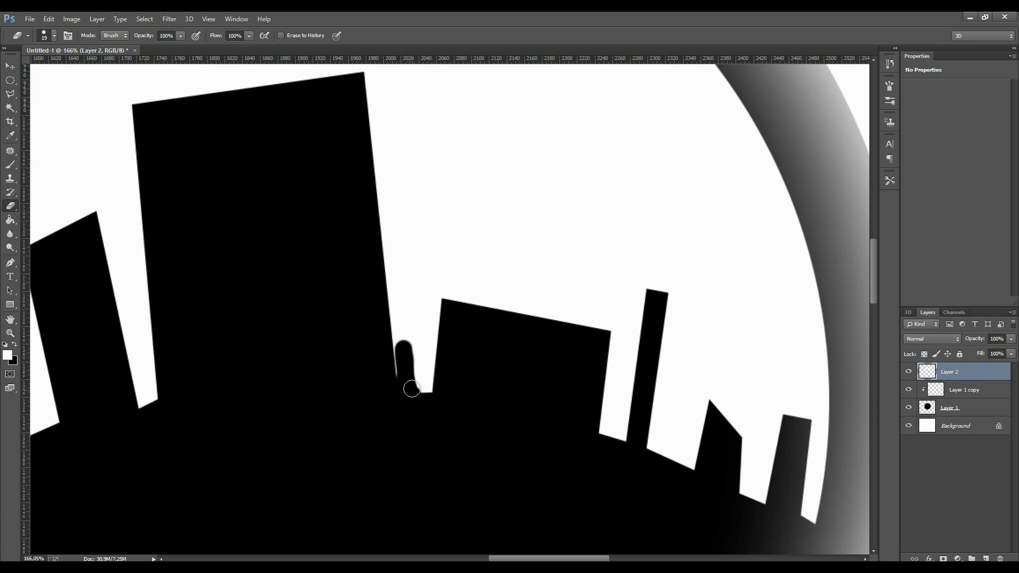
mouse_move(412, 389)
mouse_down()
mouse_move(401, 313)
mouse_move(402, 328)
mouse_up()
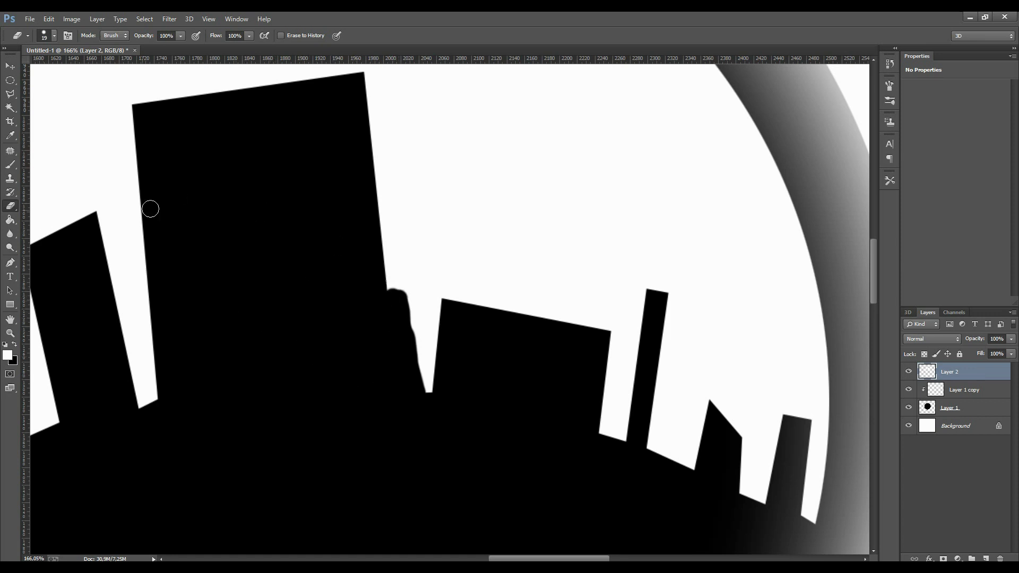
- Erase bushy foliage beside the tall building with the Thick Heavy 111 tip at 46% opacity
click(52, 34)
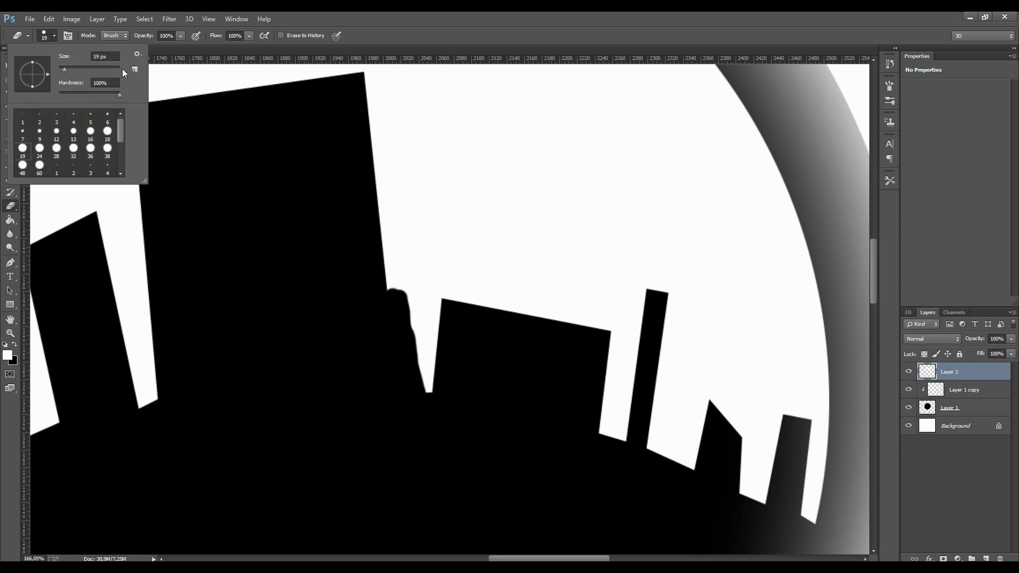
click(137, 53)
click(202, 360)
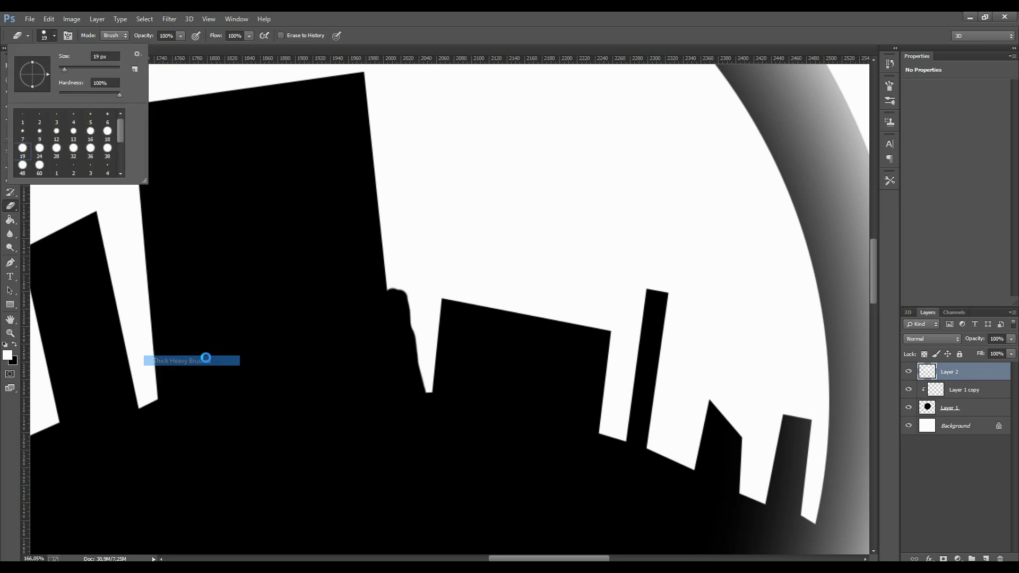
click(466, 225)
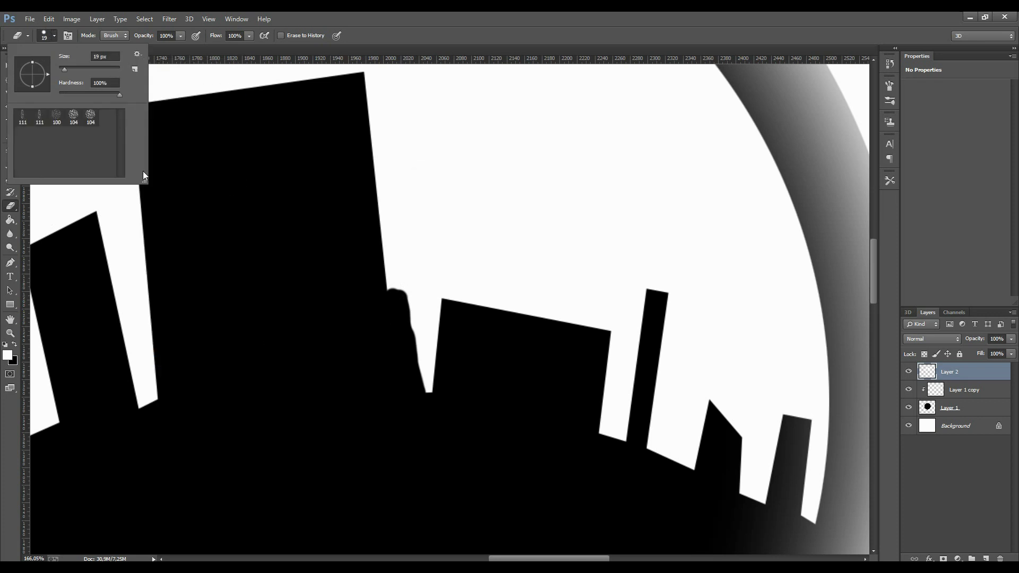
click(35, 129)
mouse_move(403, 238)
mouse_down()
mouse_move(406, 303)
mouse_move(390, 249)
mouse_up()
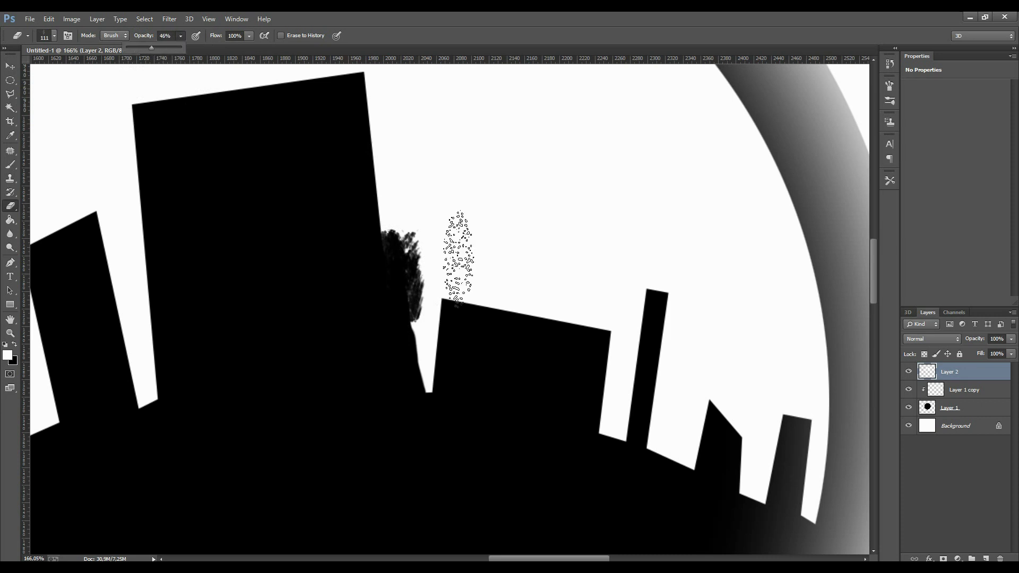
click(393, 204)
drag(391, 205, 415, 255)
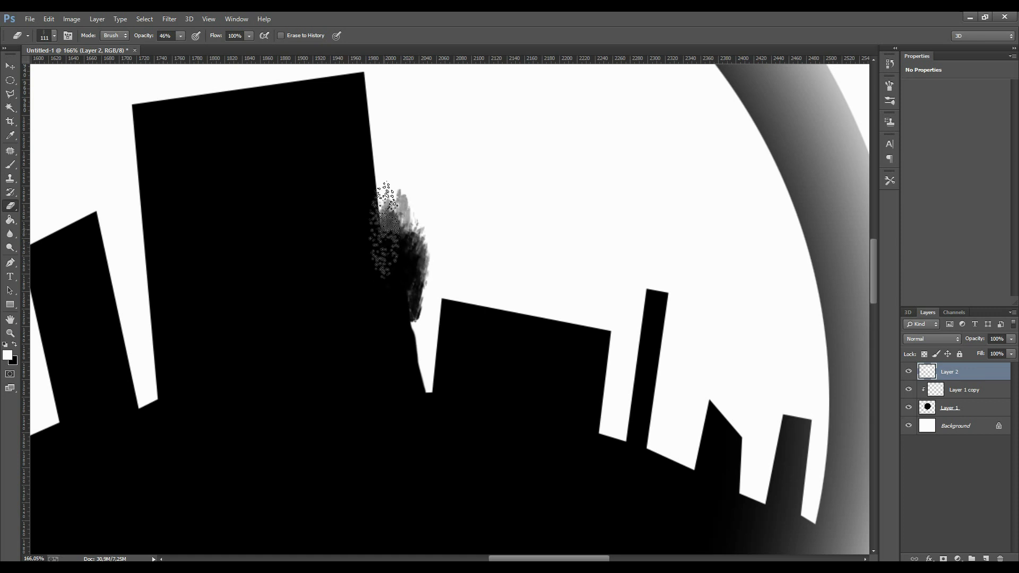
mouse_move(383, 222)
mouse_down()
mouse_move(411, 310)
mouse_move(417, 261)
mouse_up()
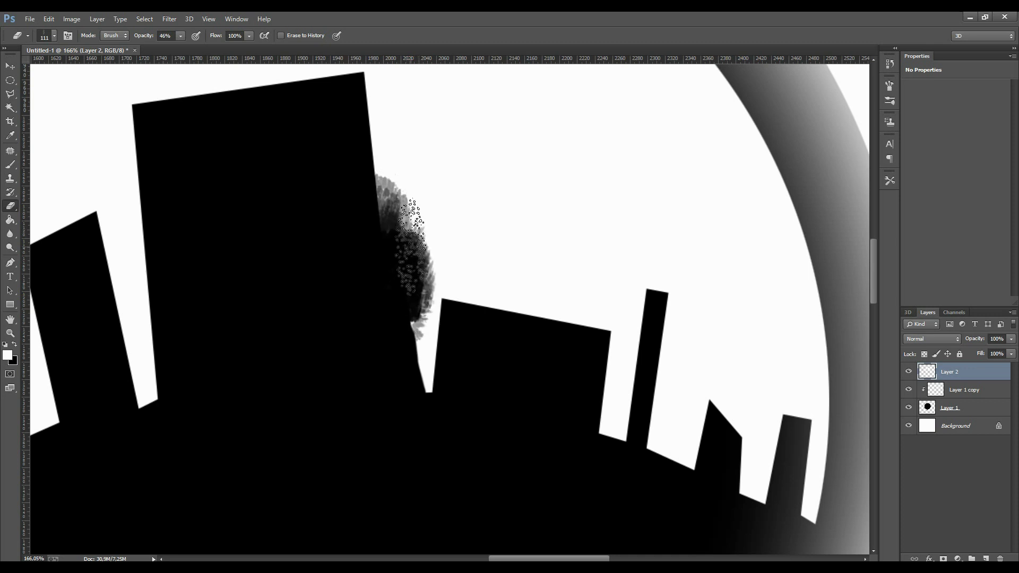
mouse_move(402, 239)
mouse_down()
mouse_move(393, 191)
mouse_move(433, 249)
mouse_move(418, 304)
mouse_move(401, 307)
mouse_move(411, 238)
mouse_move(379, 159)
mouse_move(417, 220)
mouse_move(418, 302)
mouse_up()
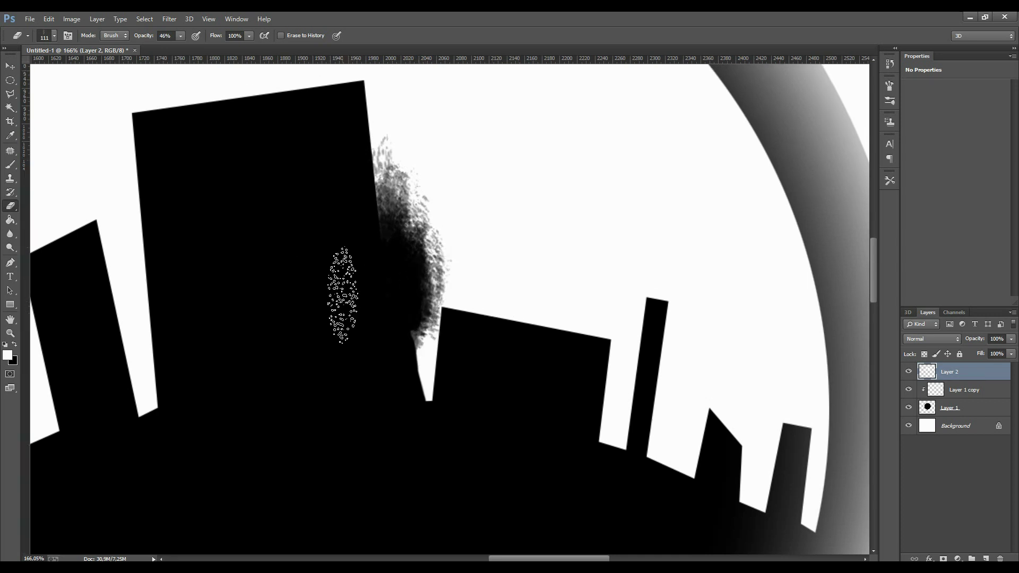
- Scroll the view and replace the textured brushes with the Basic Brushes set
scroll(341, 295, up, 2)
scroll(318, 281, up, 3)
scroll(284, 194, left, 2)
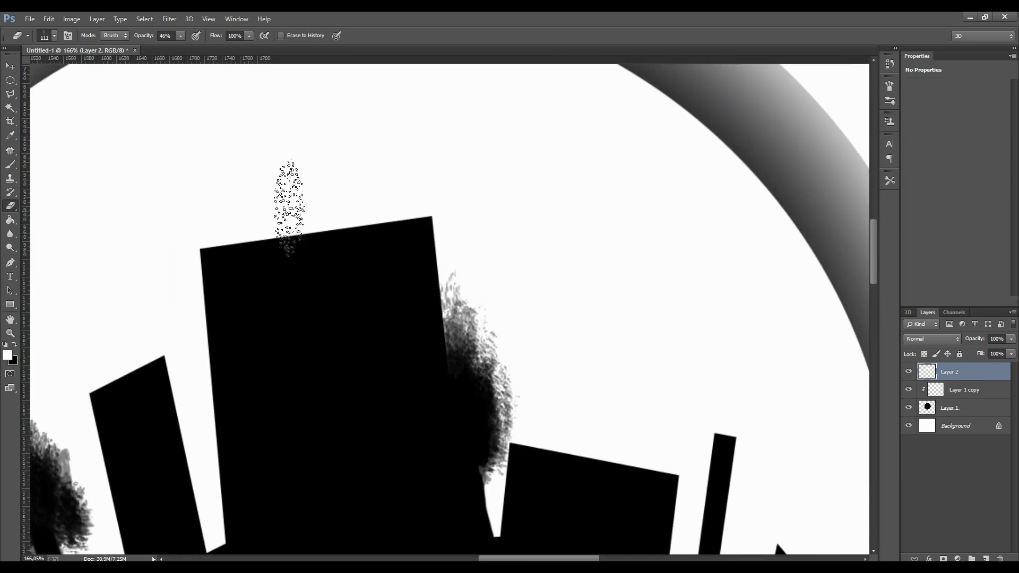
scroll(302, 182, up, 1)
scroll(308, 199, up, 1)
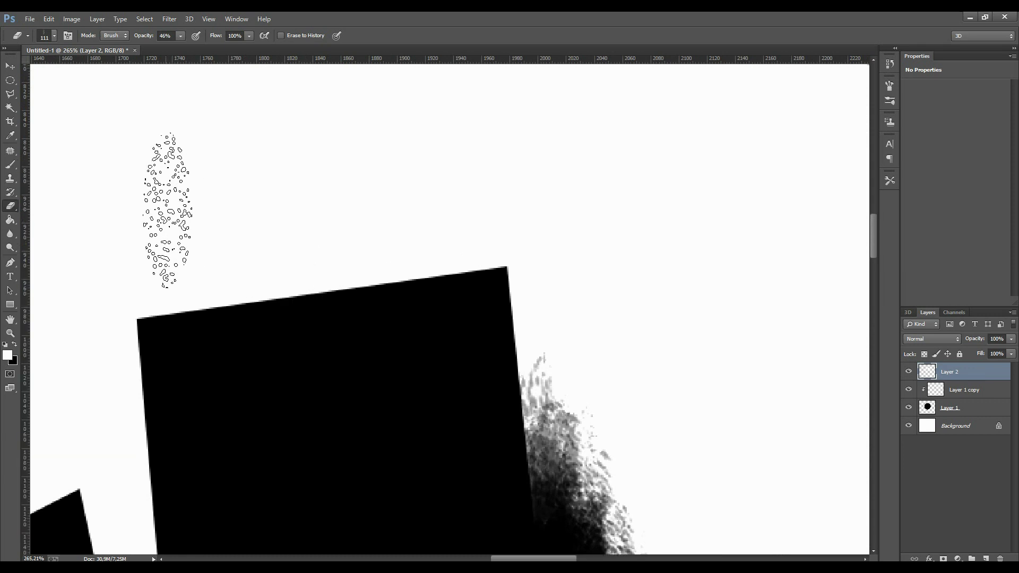
click(53, 36)
click(137, 54)
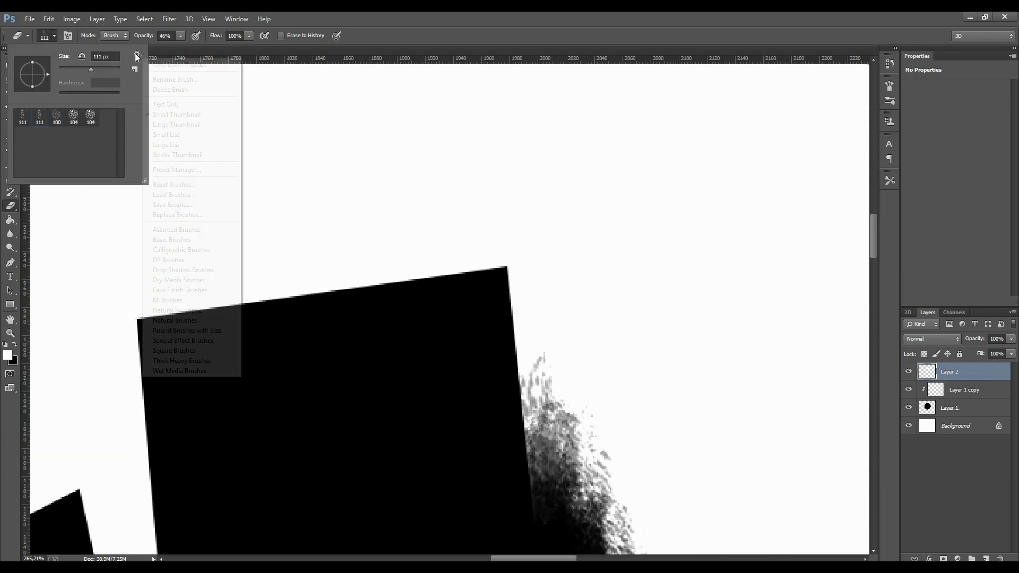
click(196, 240)
click(455, 223)
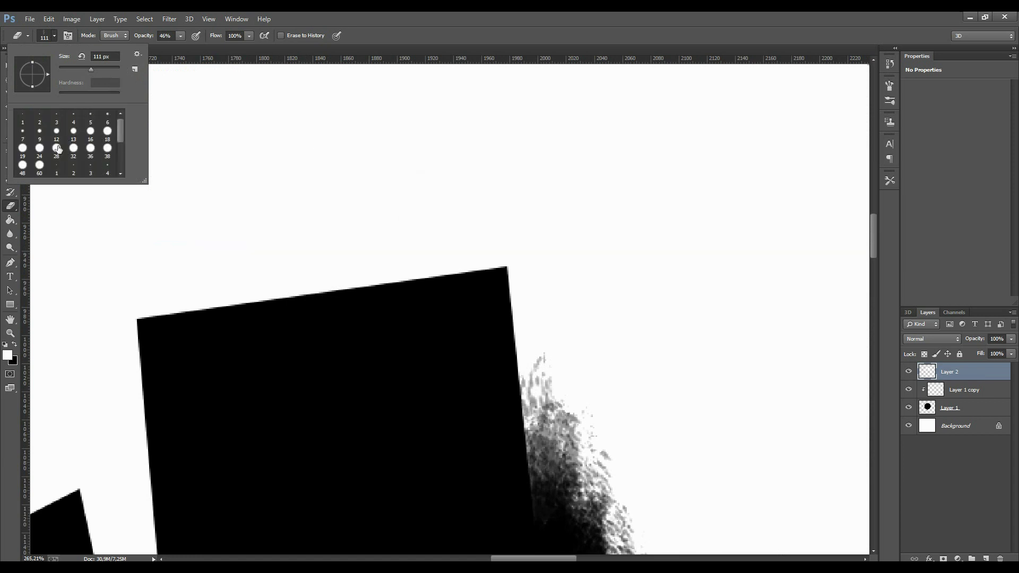
- Set up a flattened oval 28 px tip resized to 89 px at 100% opacity
click(56, 149)
drag(33, 65, 33, 68)
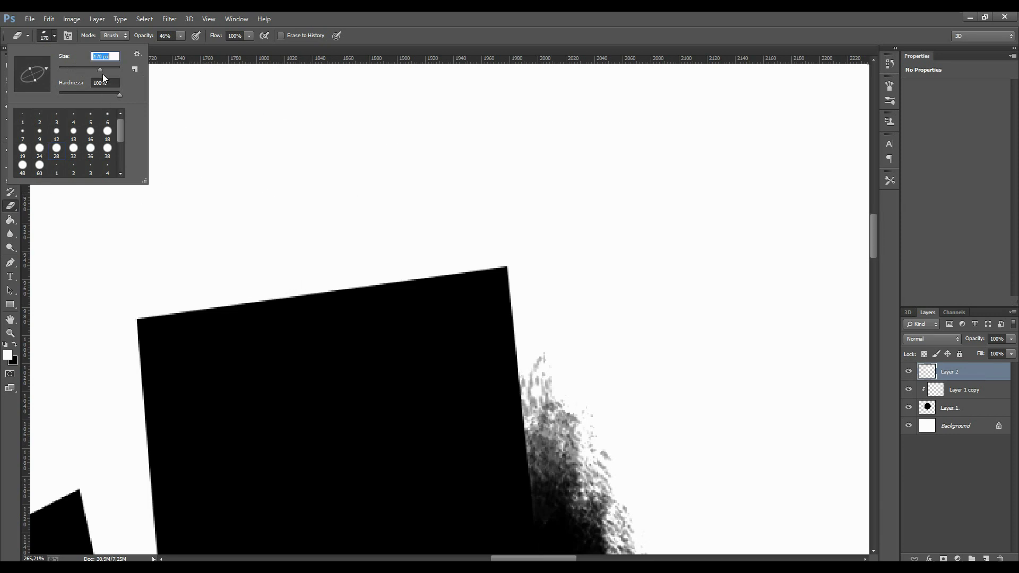
drag(99, 69, 85, 68)
key(Return)
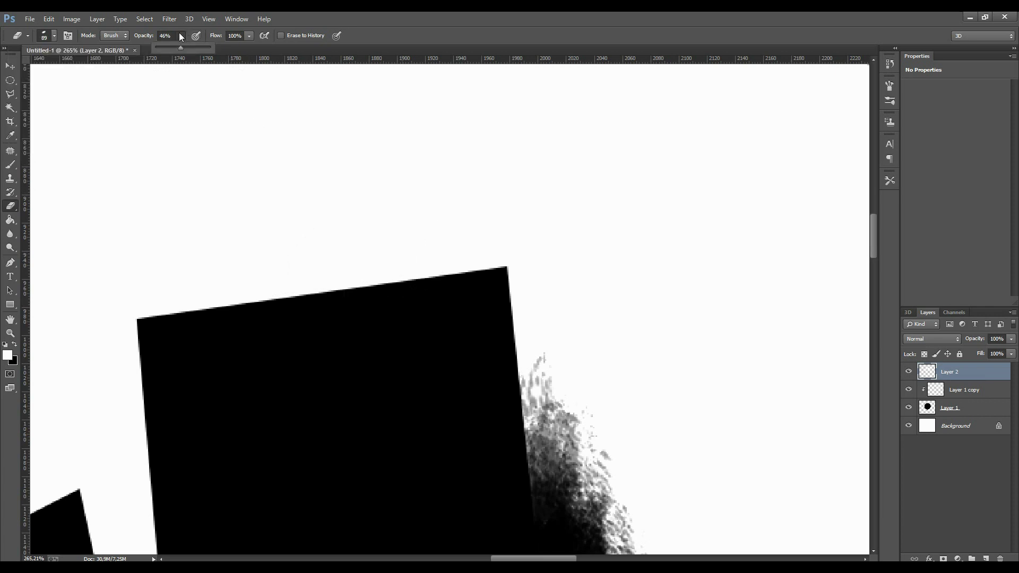
drag(180, 48, 212, 48)
- Stamp a black oval dish above the building roof and zoom in
click(331, 243)
scroll(337, 263, up, 1)
scroll(337, 263, up, 1)
scroll(334, 265, up, 1)
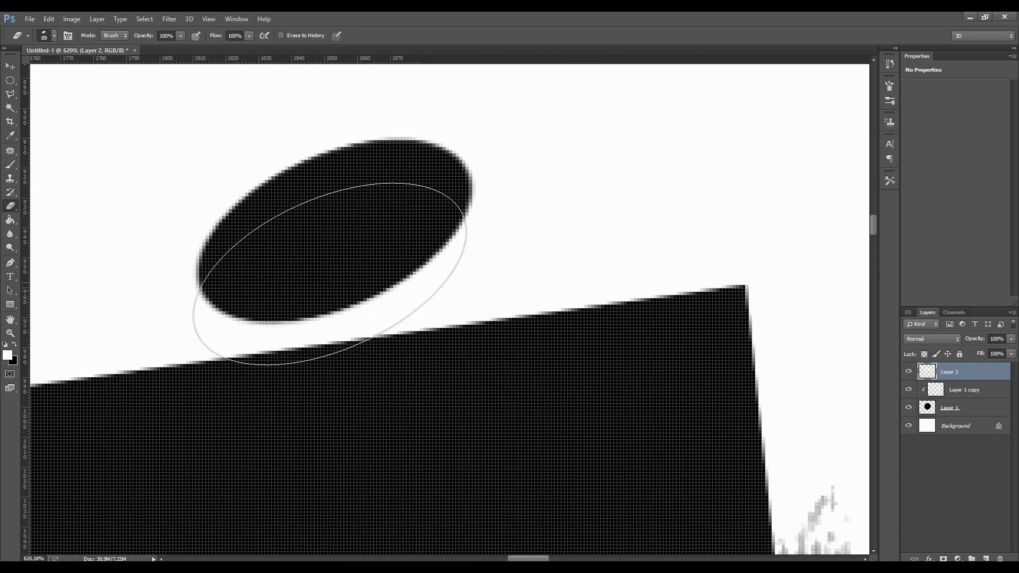
- Try a 10 px round brush dot on the oval, then undo the stray white dot
click(11, 165)
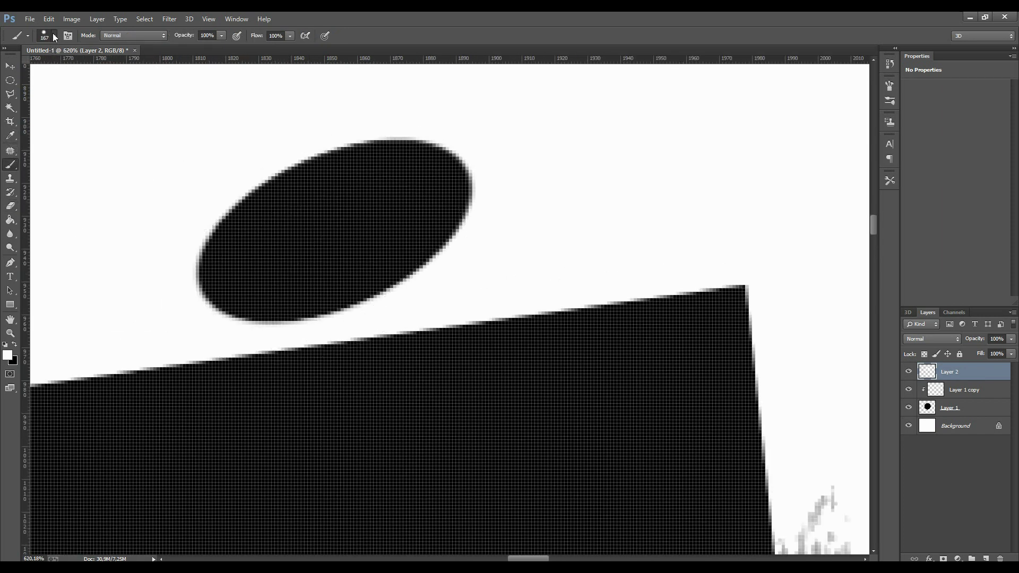
click(53, 35)
click(74, 130)
click(62, 69)
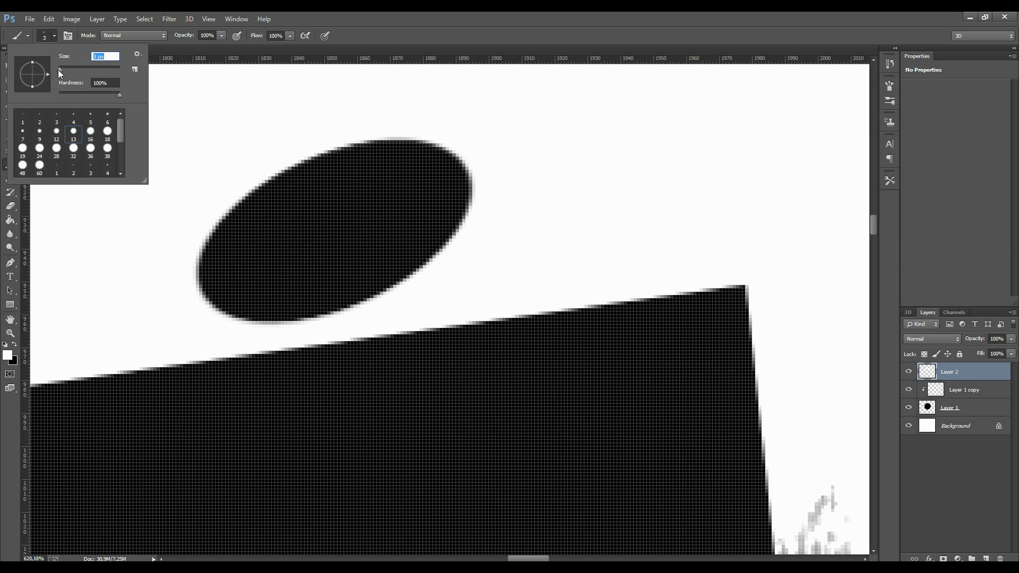
click(426, 230)
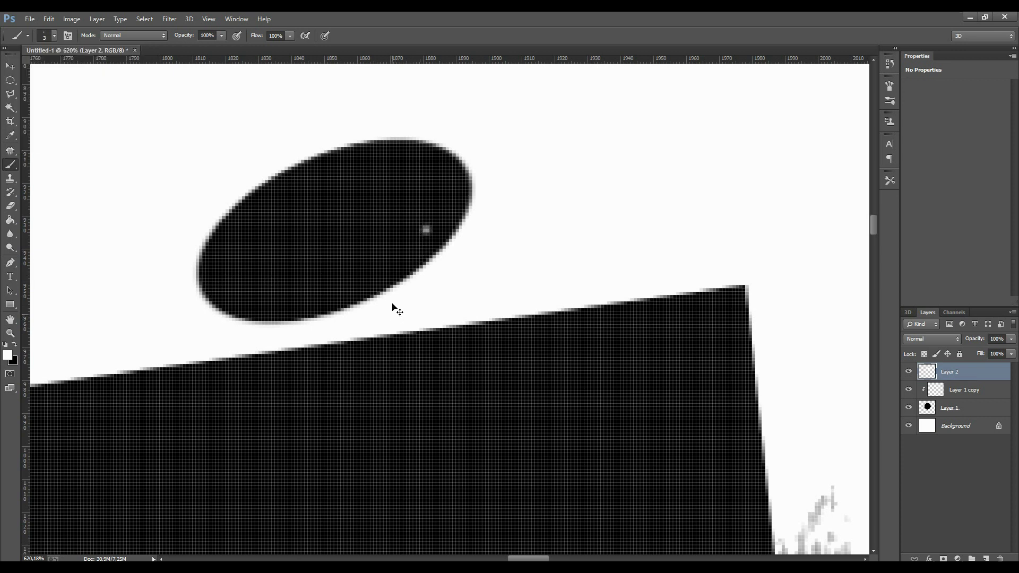
key(ctrl+z)
- Set the eraser to a small round tip at 1 px
click(12, 205)
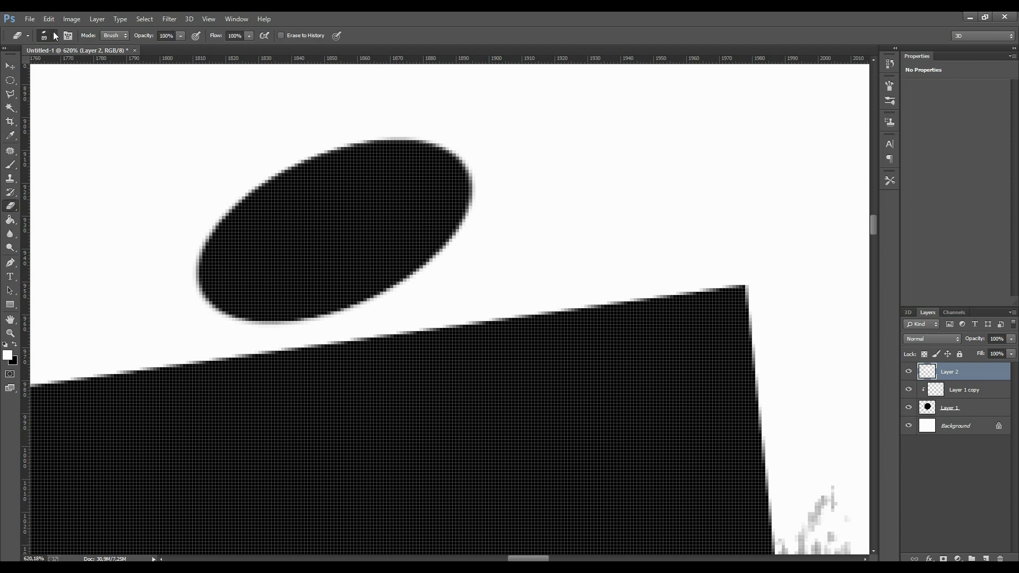
click(55, 37)
click(56, 134)
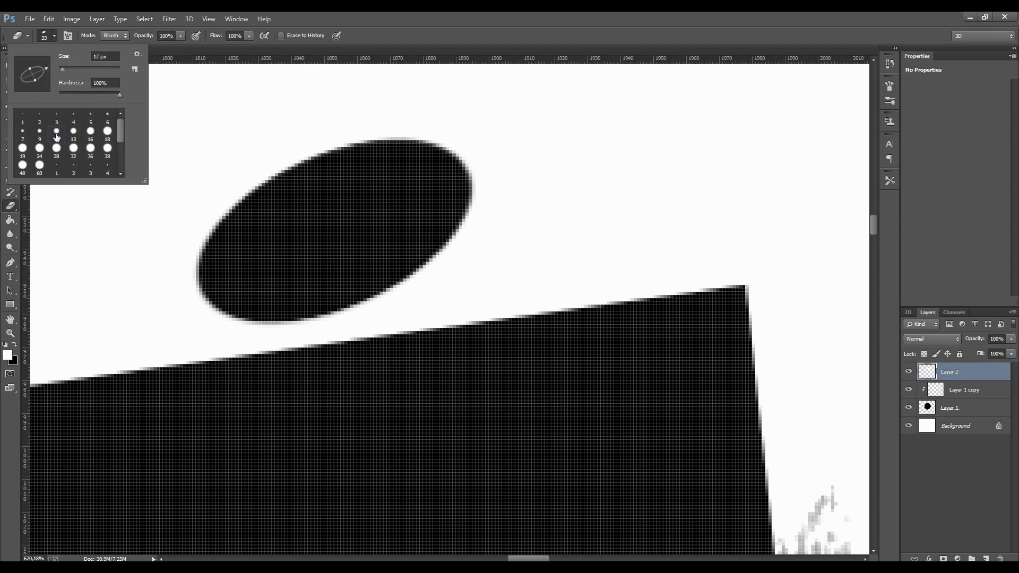
drag(63, 69, 59, 69)
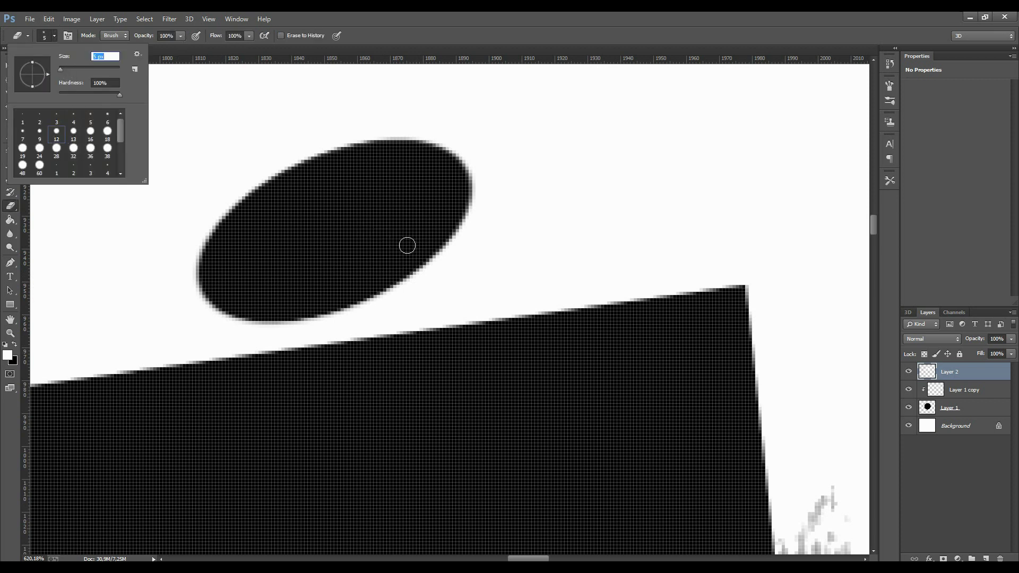
click(58, 70)
key(Return)
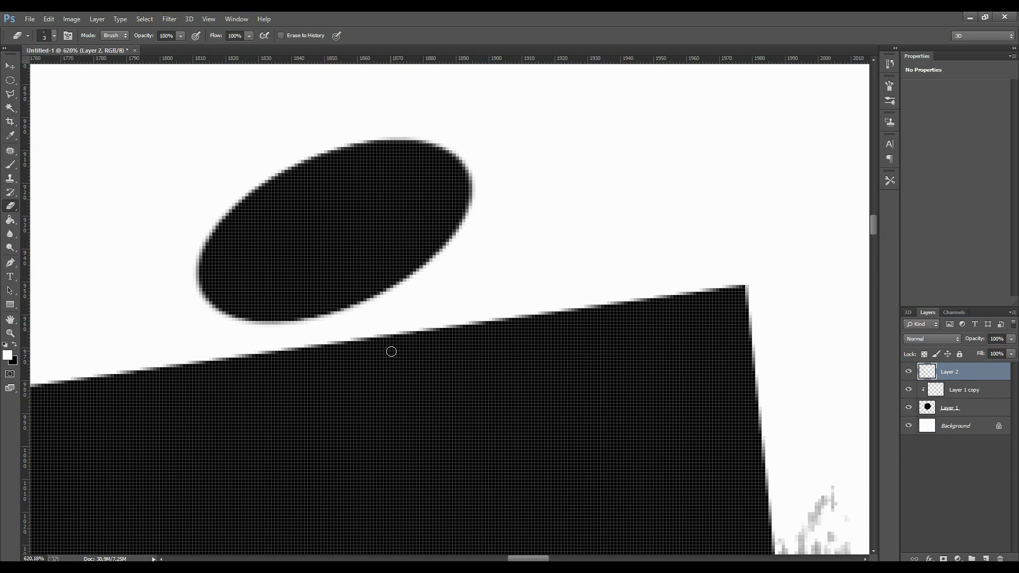
- Draw thin stem and diagonal struts connecting the oval dish to the roof
shift+click(391, 359)
click(359, 304)
shift+click(379, 335)
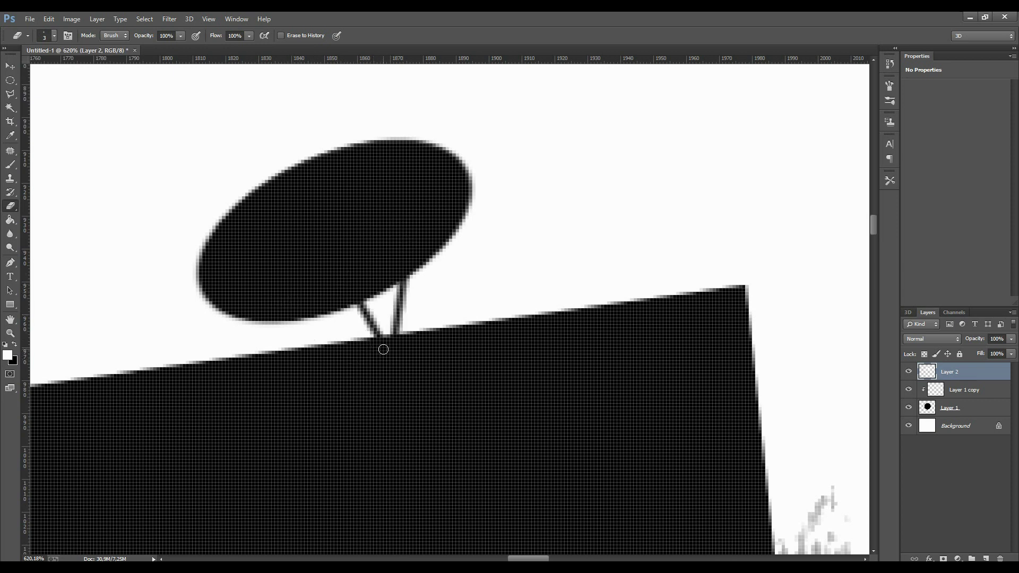
shift+click(314, 317)
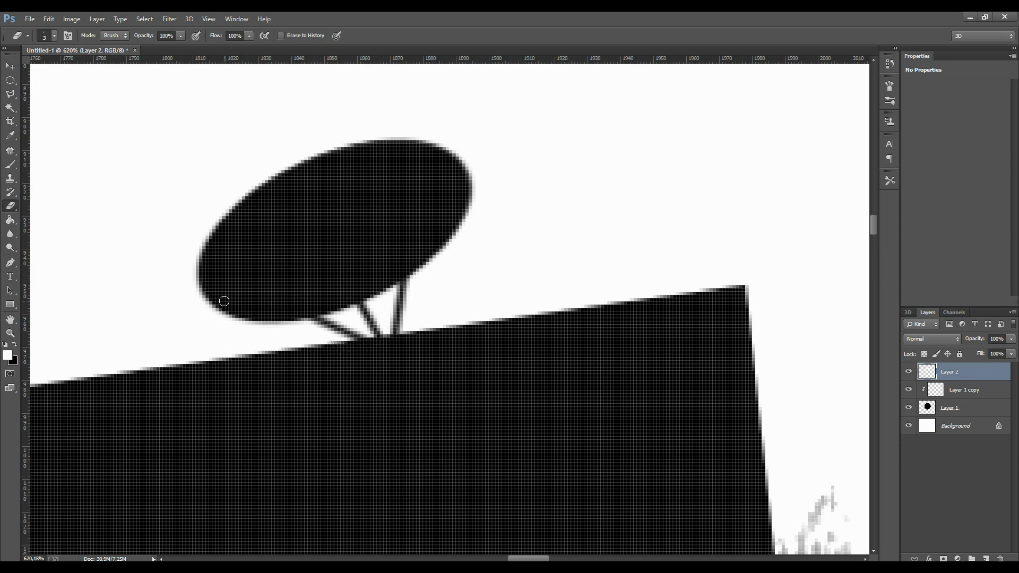
shift+click(391, 347)
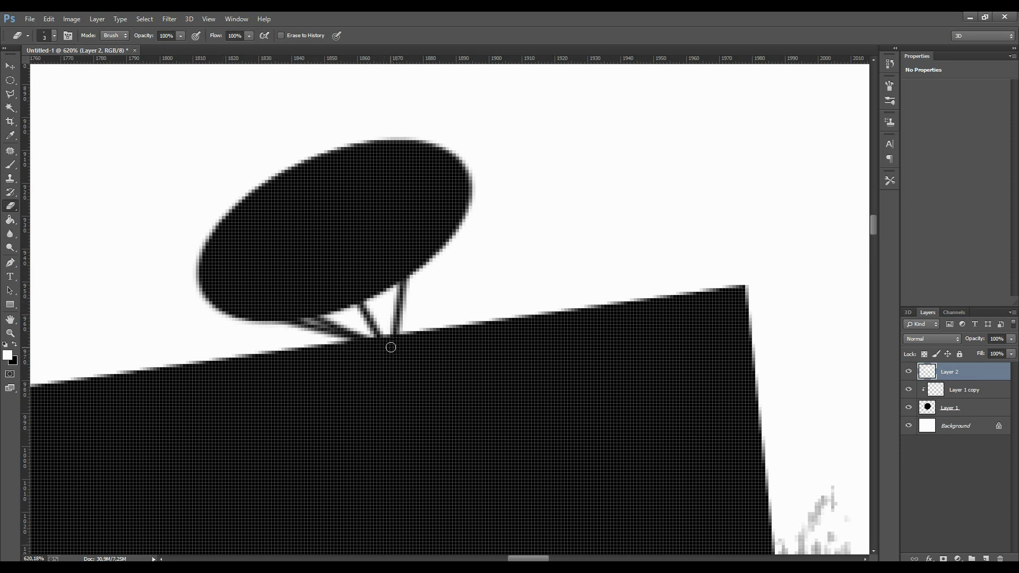
scroll(366, 285, up, 1)
scroll(366, 285, up, 3)
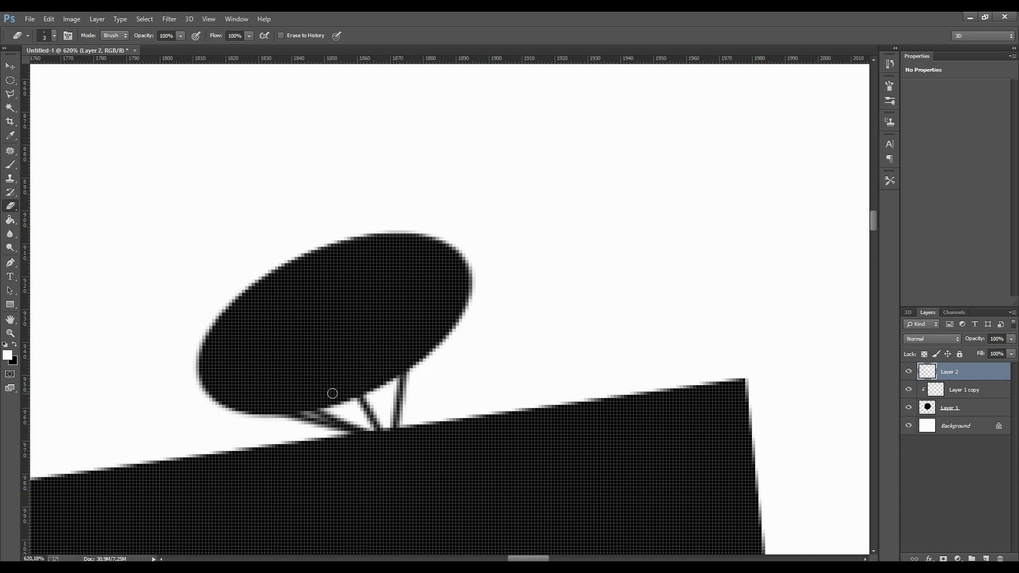
- Fade the left struts and draw a triangular frame with a line into the dish
mouse_move(333, 393)
mouse_down()
mouse_move(379, 431)
mouse_move(348, 398)
mouse_move(321, 405)
mouse_move(347, 438)
mouse_move(297, 440)
mouse_move(343, 427)
mouse_move(326, 423)
mouse_up()
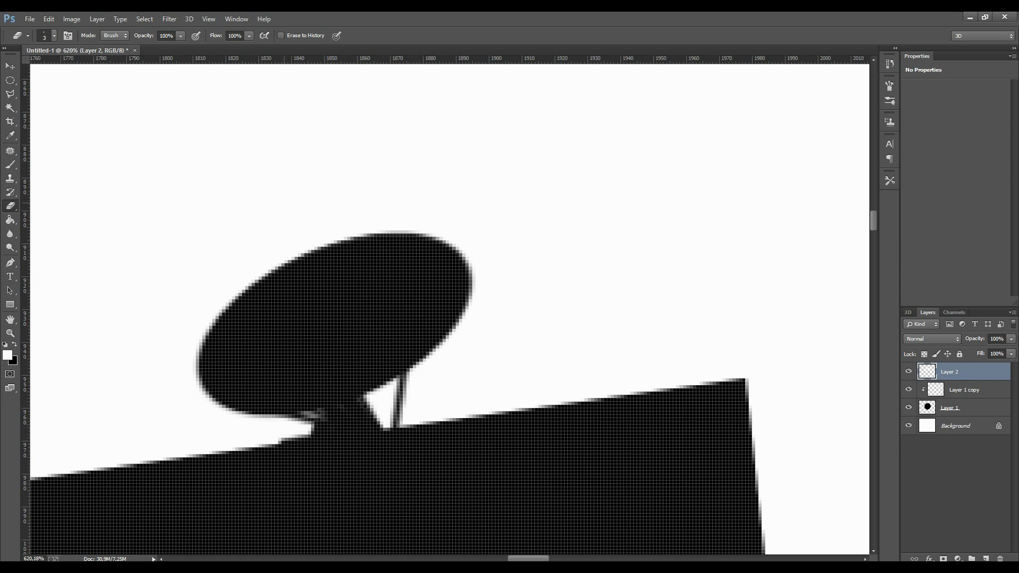
shift+click(241, 214)
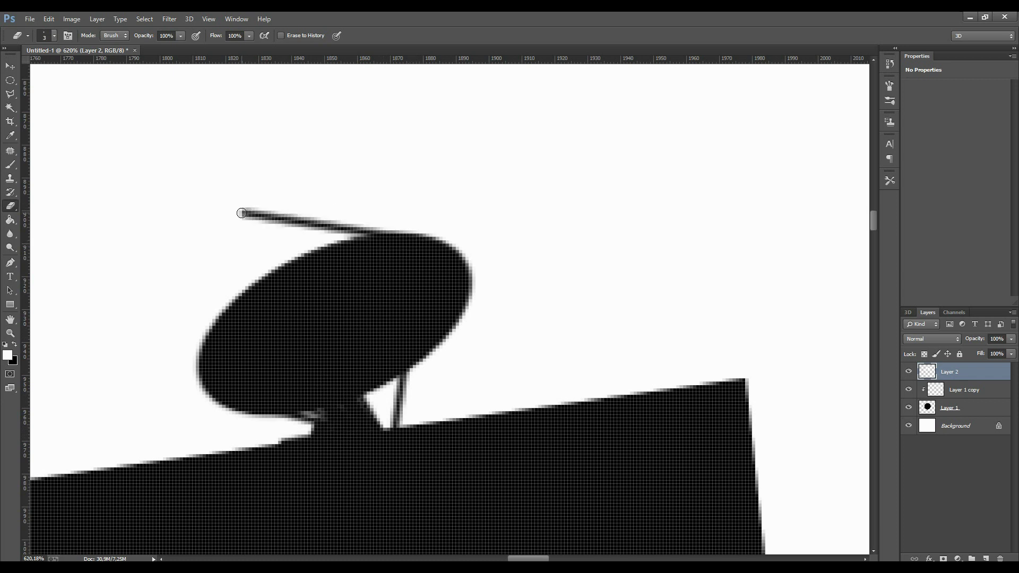
shift+click(199, 371)
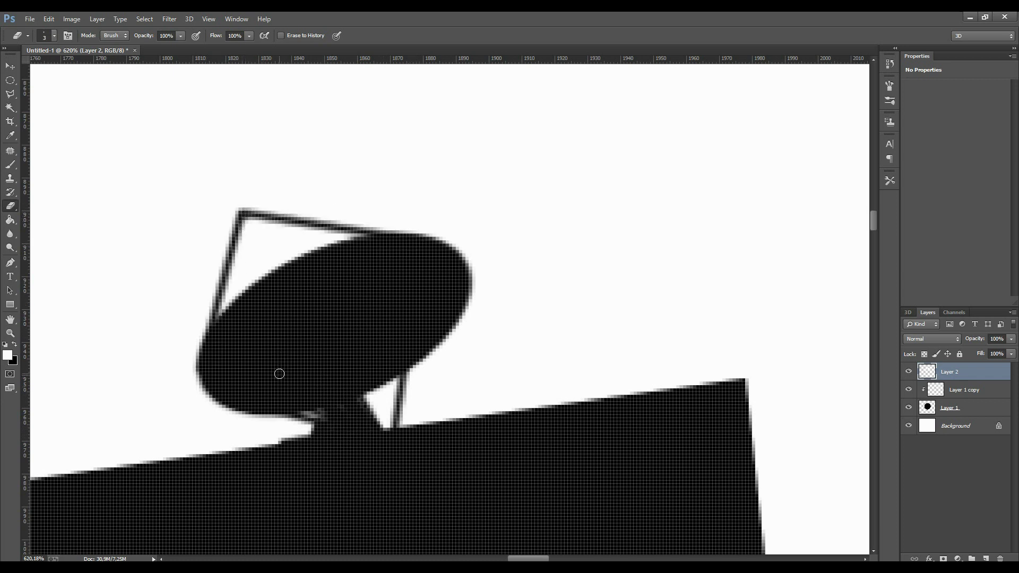
shift+click(279, 374)
mouse_move(251, 216)
mouse_down()
mouse_move(228, 208)
mouse_move(238, 227)
mouse_up()
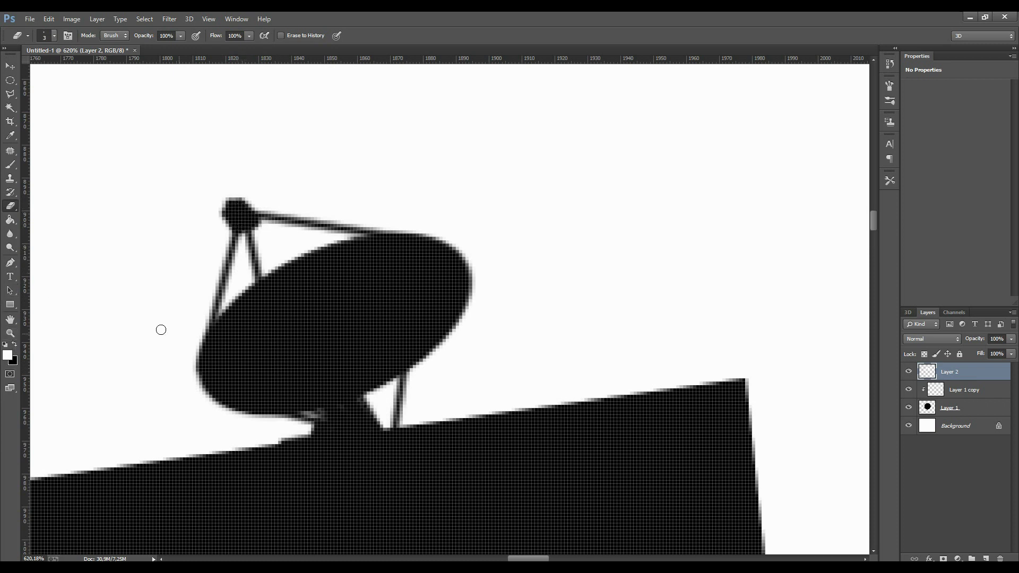
- Draw a rooftop antenna of two uprights and two diagonal crossbars
scroll(265, 361, left, 5)
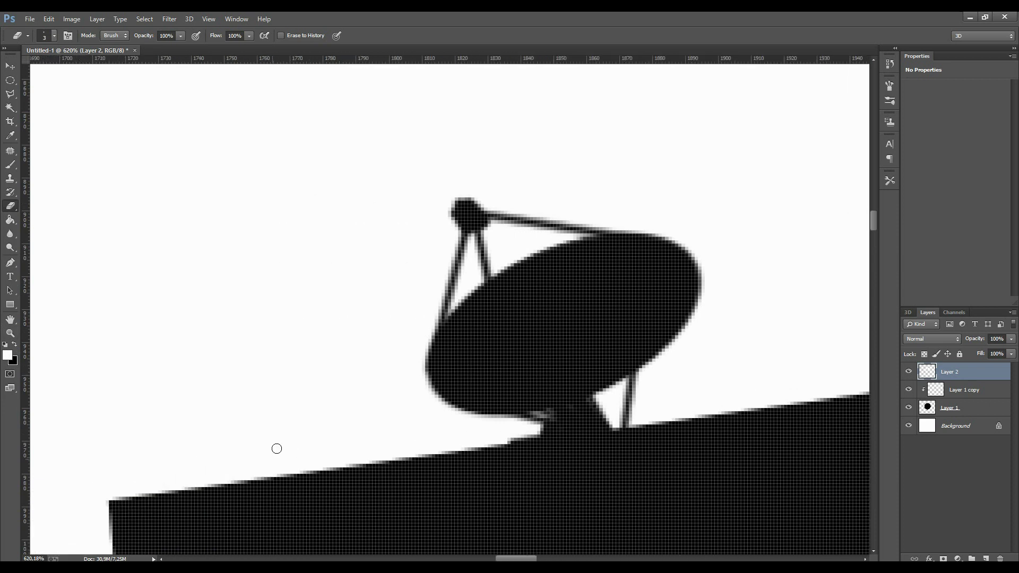
shift+click(262, 338)
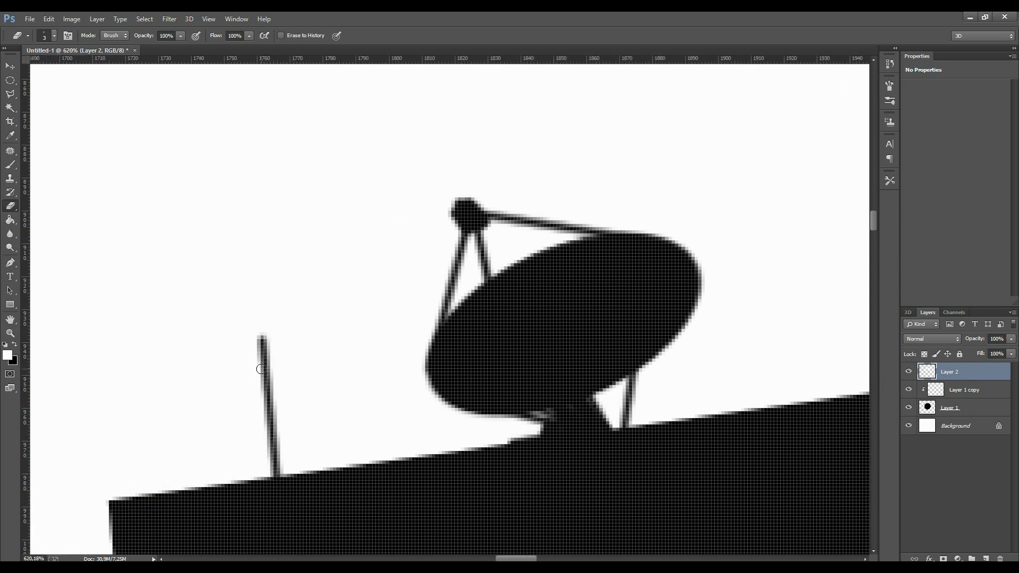
shift+click(217, 357)
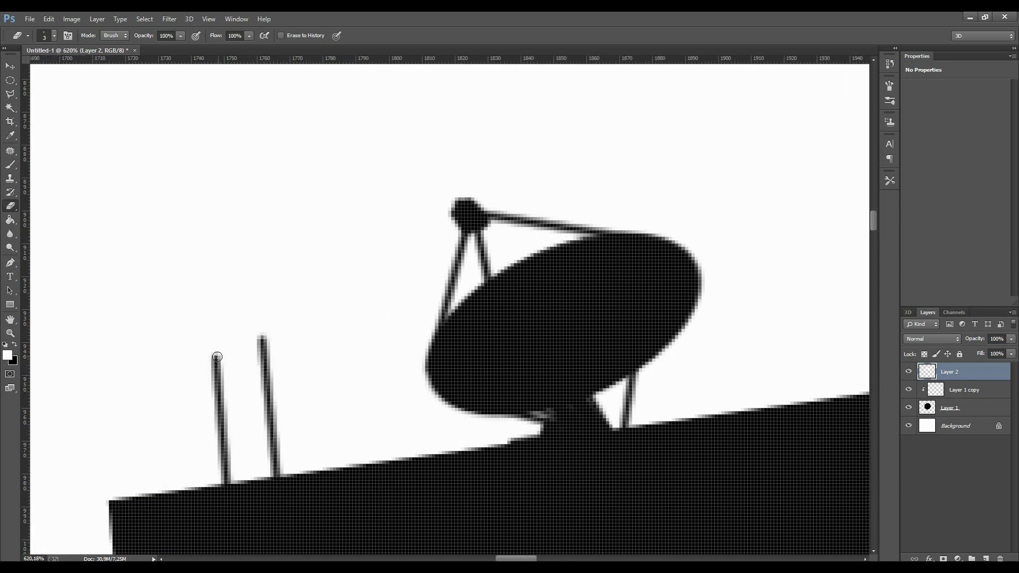
shift+click(192, 436)
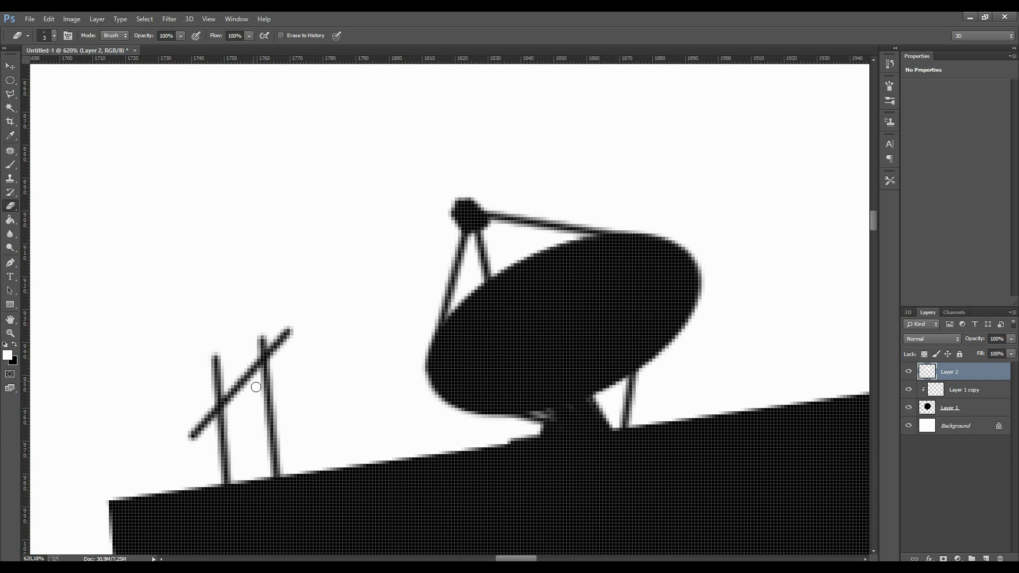
shift+click(297, 457)
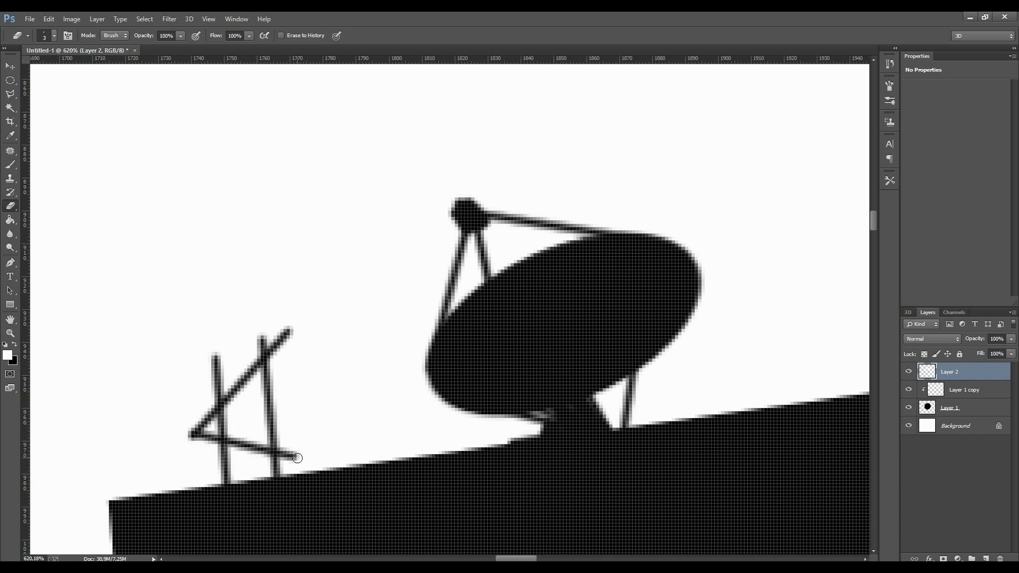
click(10, 332)
right_click(283, 341)
- Fit and zoom on the sphere, add a mask to Layer 2, and draw vertical gradients
click(291, 345)
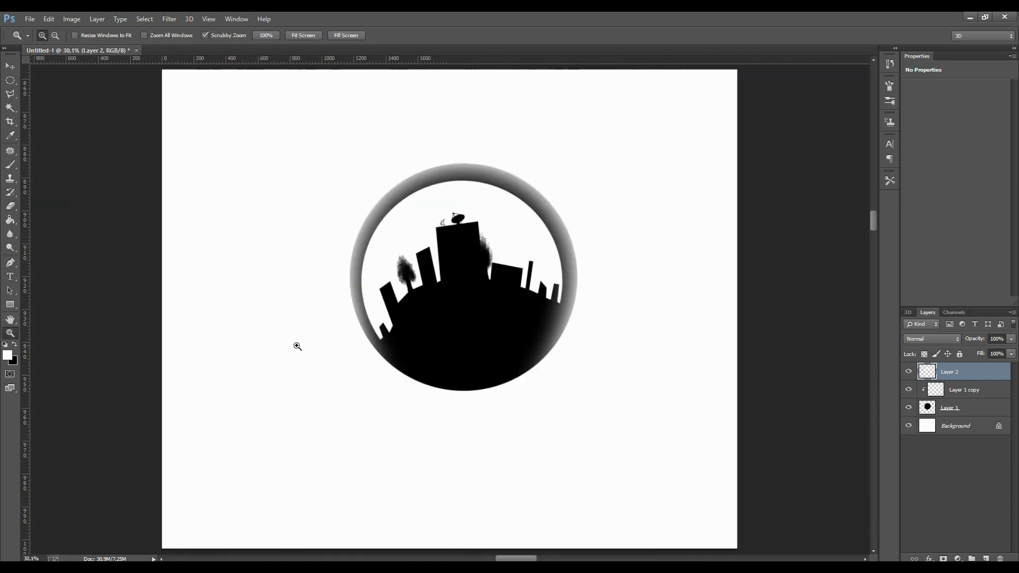
drag(456, 297, 491, 302)
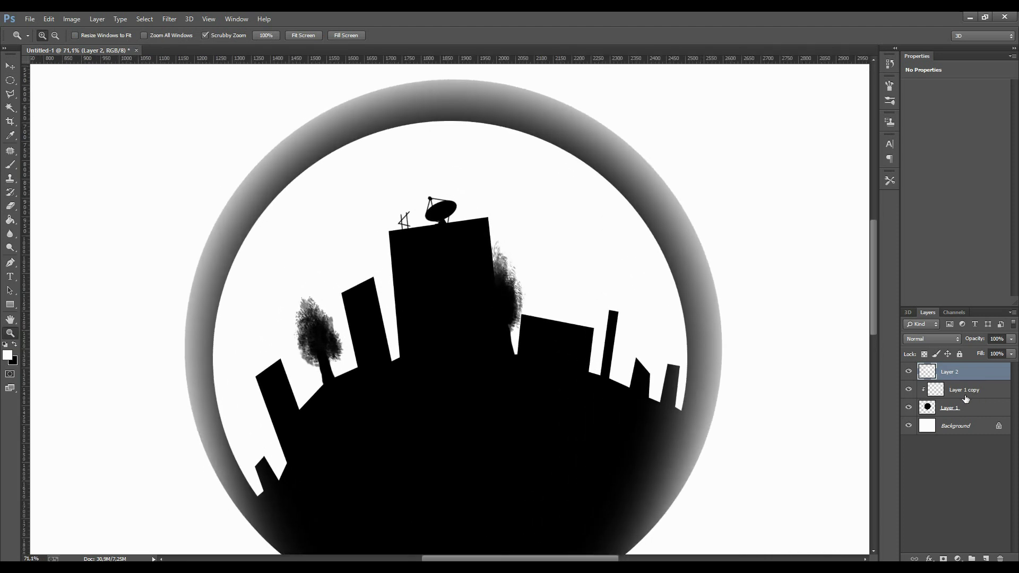
click(943, 558)
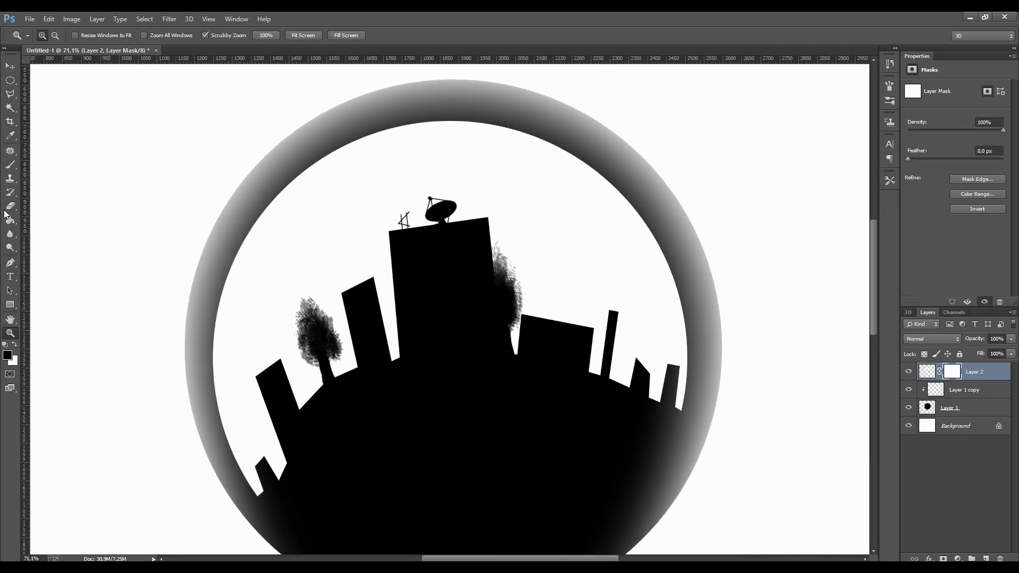
drag(12, 223, 48, 218)
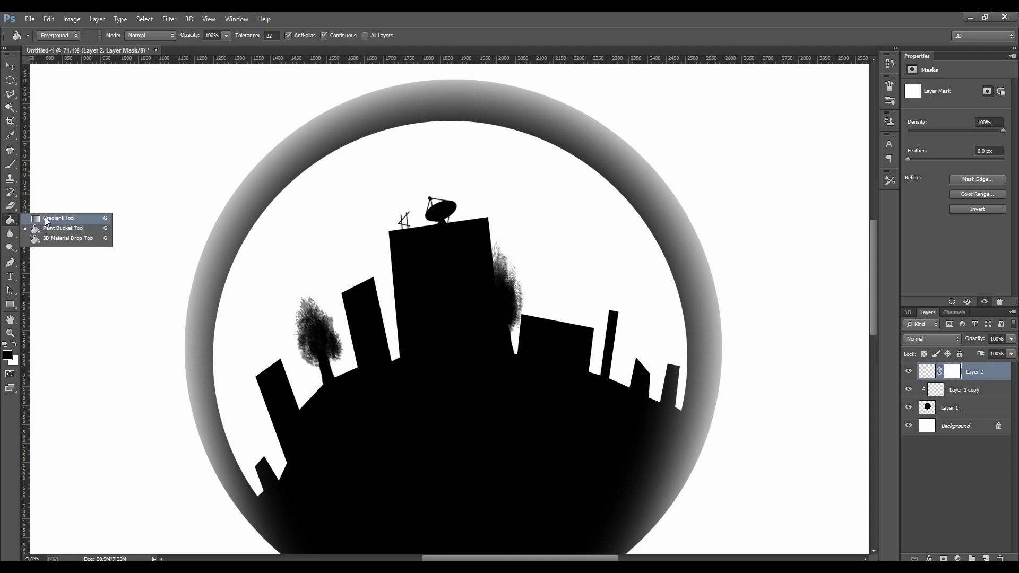
drag(417, 113, 421, 436)
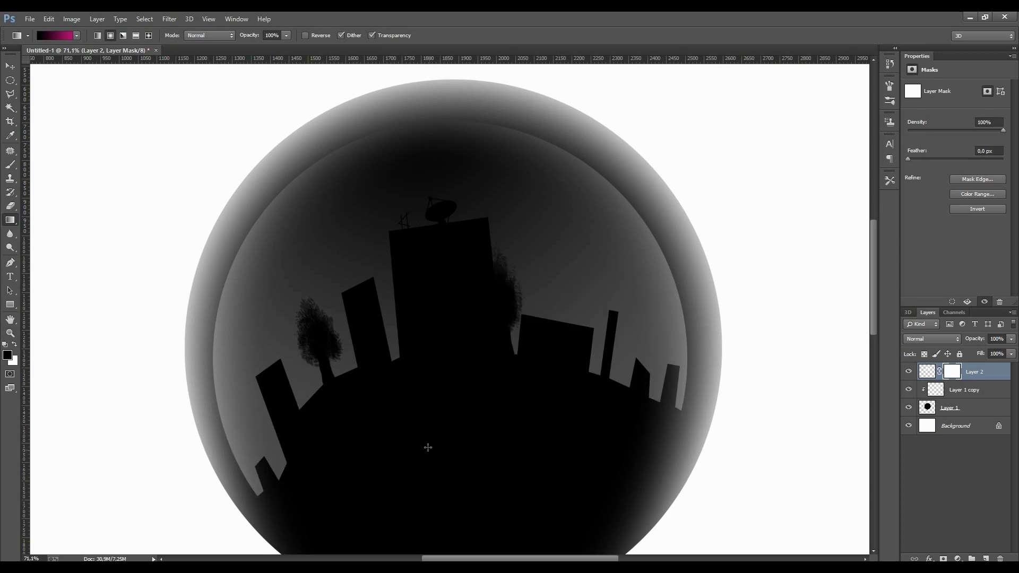
drag(470, 513, 433, 116)
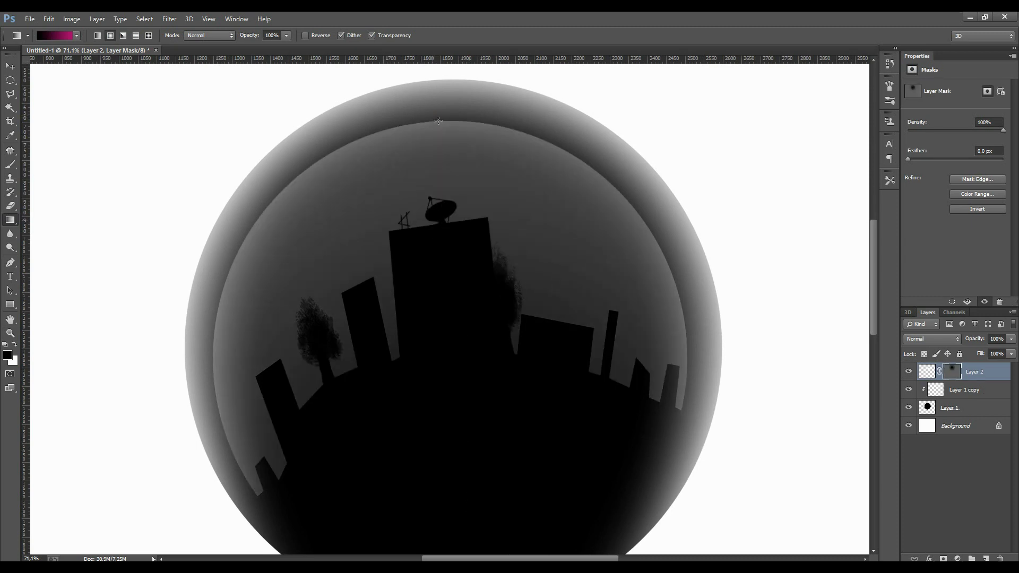
- Redraw the mask with a black-to-white gradient from bottom to top, then target Layer 2's pixels
click(77, 36)
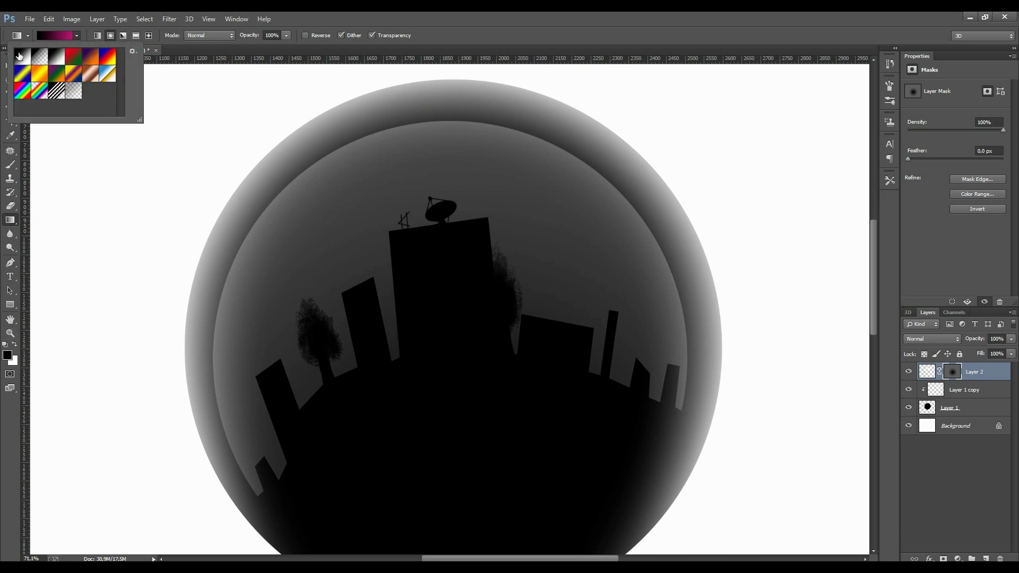
click(22, 56)
mouse_move(467, 508)
mouse_down()
mouse_move(418, 116)
mouse_move(418, 127)
mouse_up()
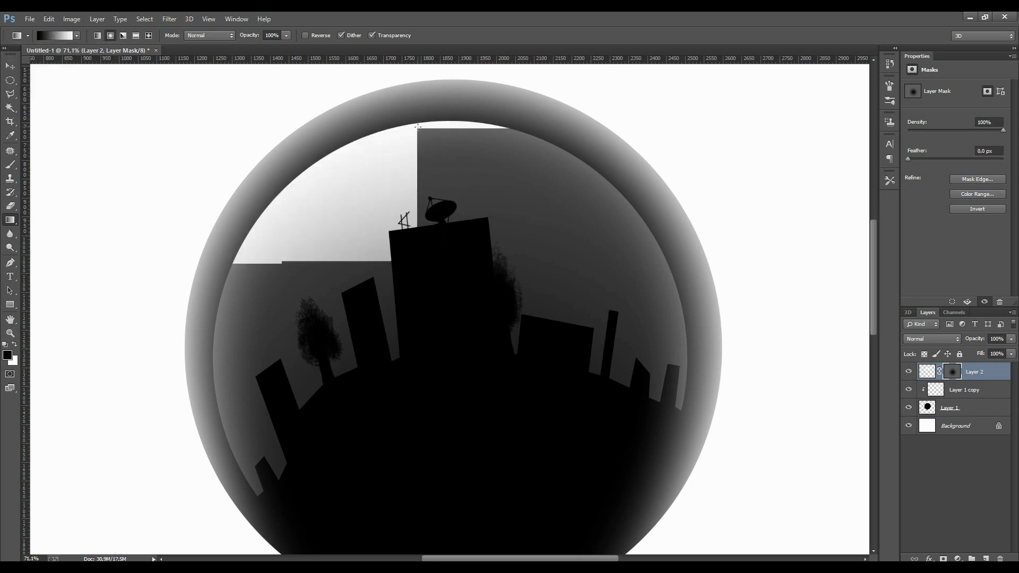
mouse_move(479, 484)
mouse_down()
mouse_move(424, 84)
mouse_move(426, 91)
mouse_up()
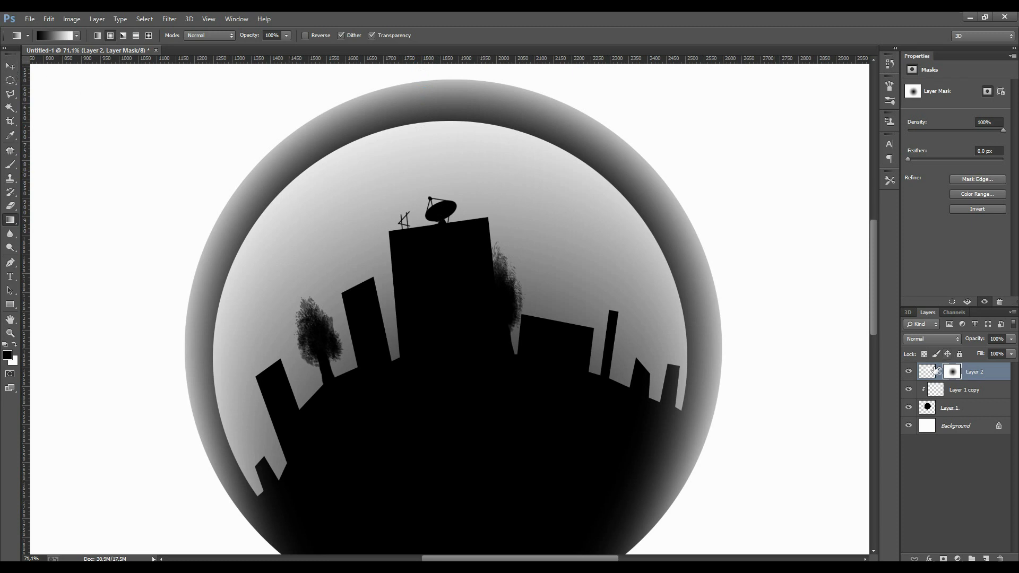
click(923, 373)
- Swap colours and zoom in close on the lower-left building edges
key(x)
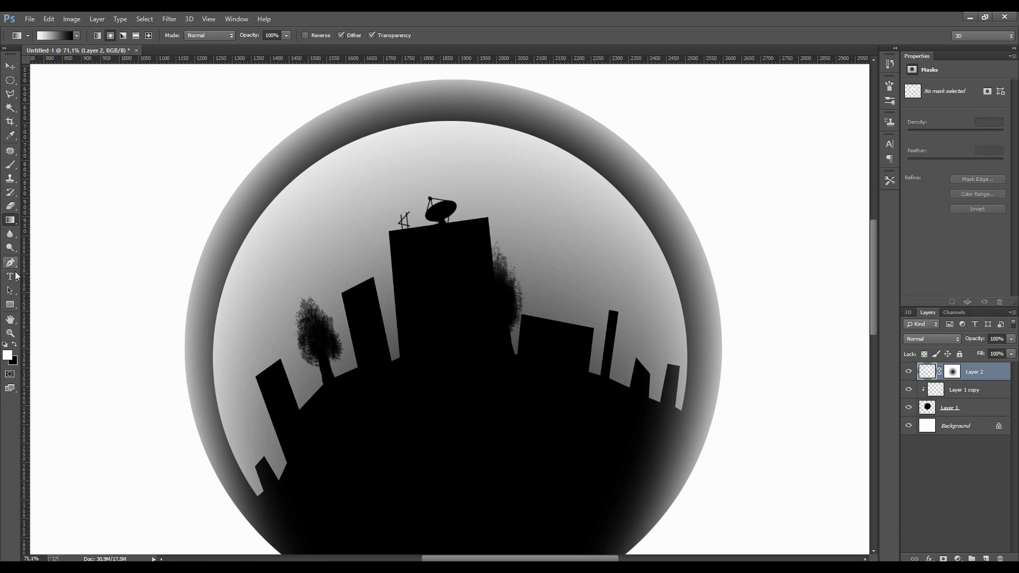
click(11, 335)
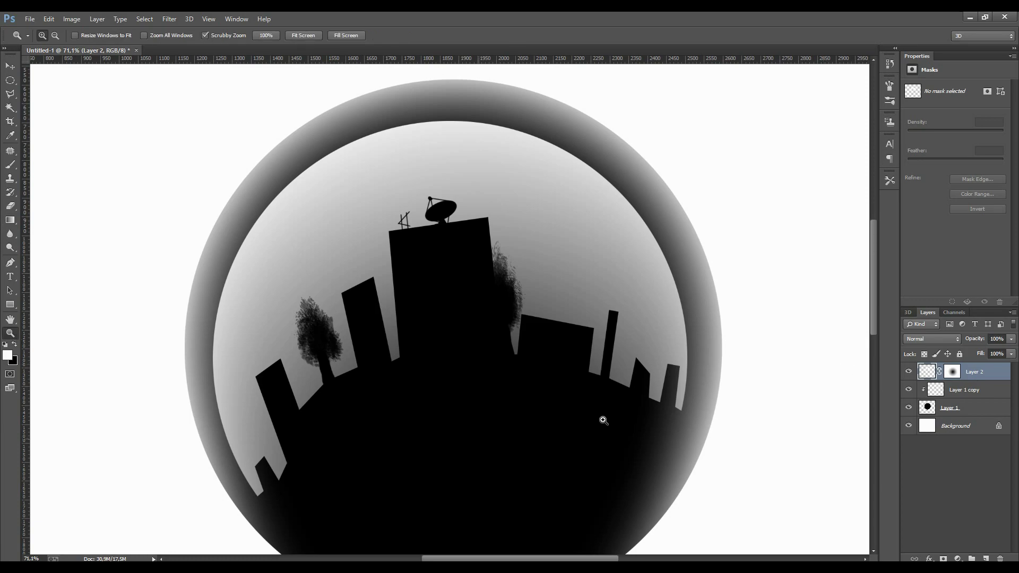
drag(275, 496, 370, 464)
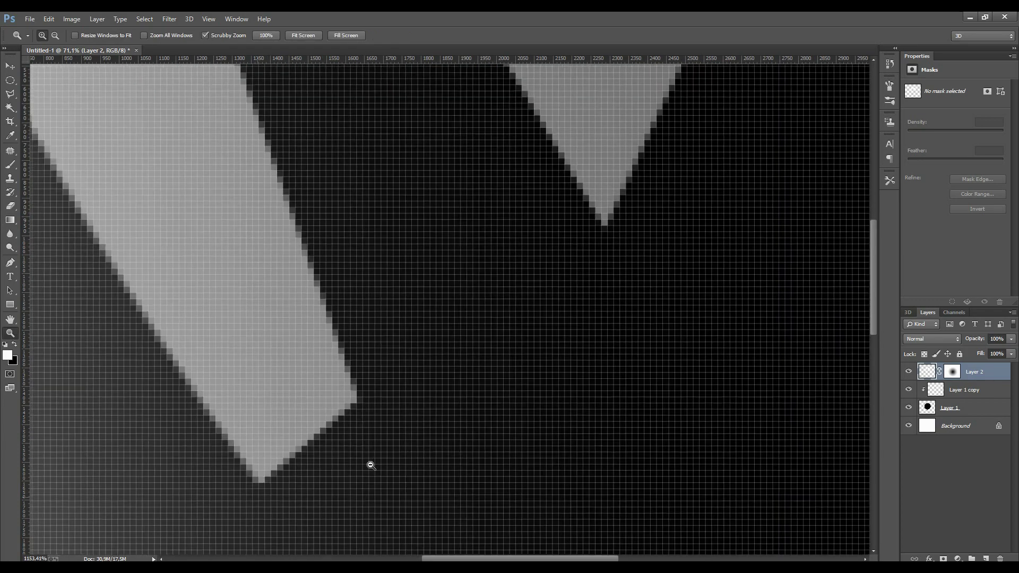
click(189, 18)
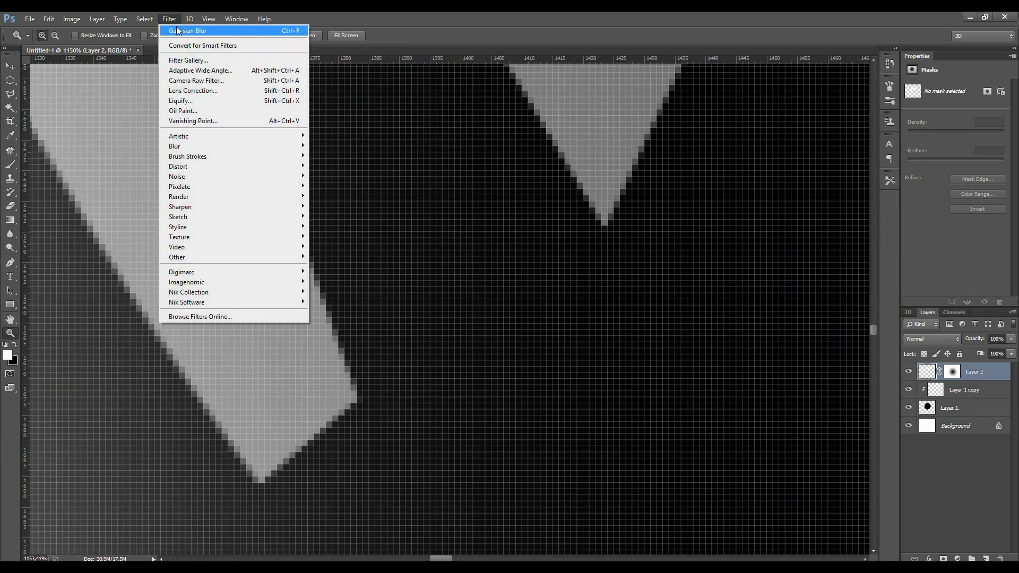
mouse_move(235, 145)
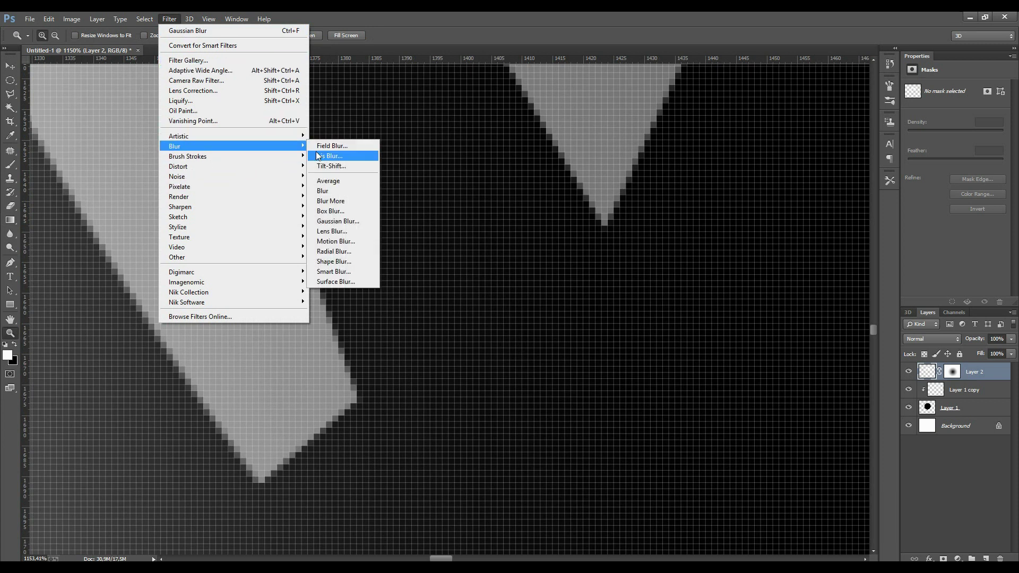
- Apply a 1-pixel Gaussian Blur to Layer 2 and fit the image on screen
click(343, 222)
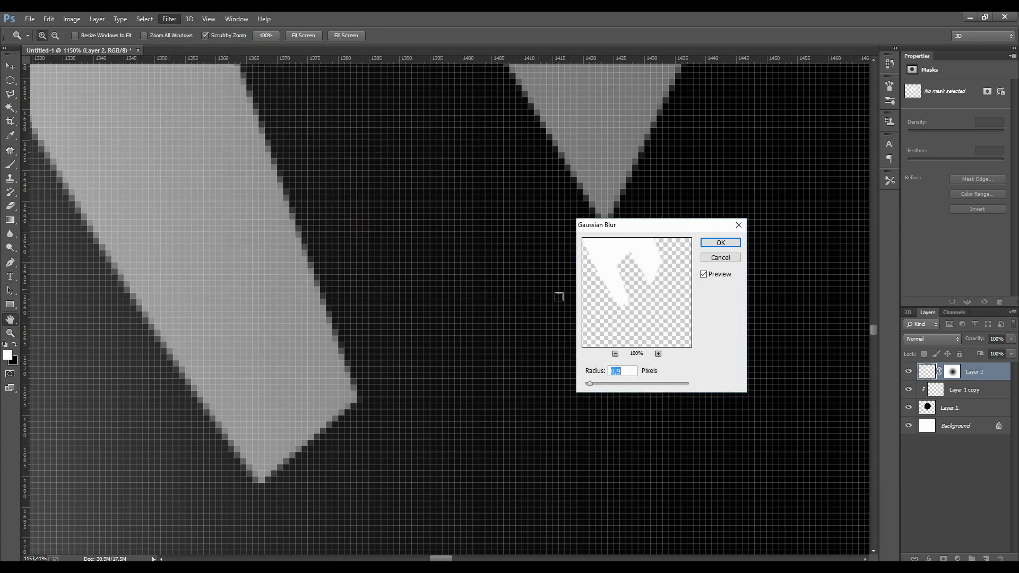
drag(593, 383, 588, 386)
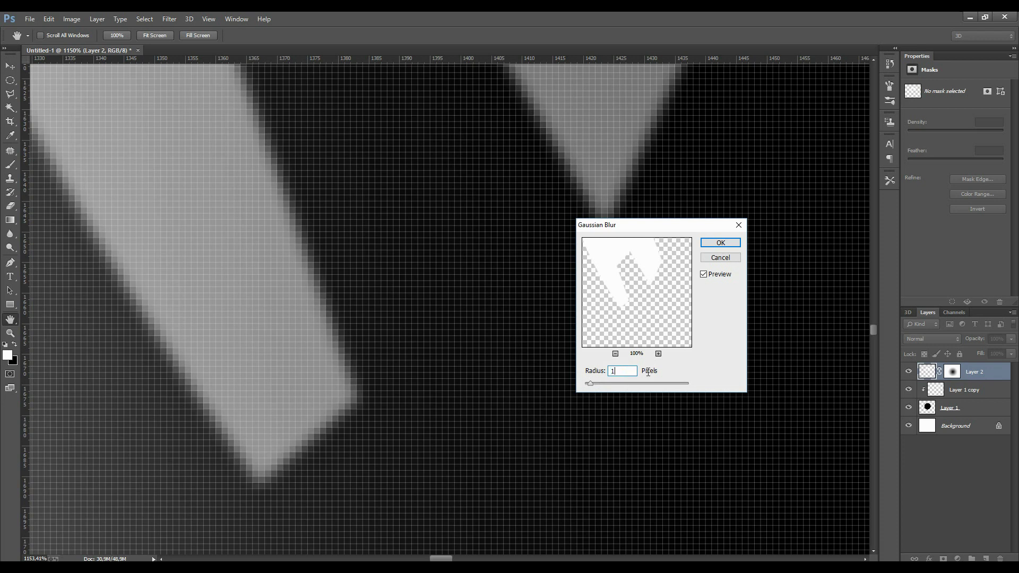
click(713, 247)
key(z)
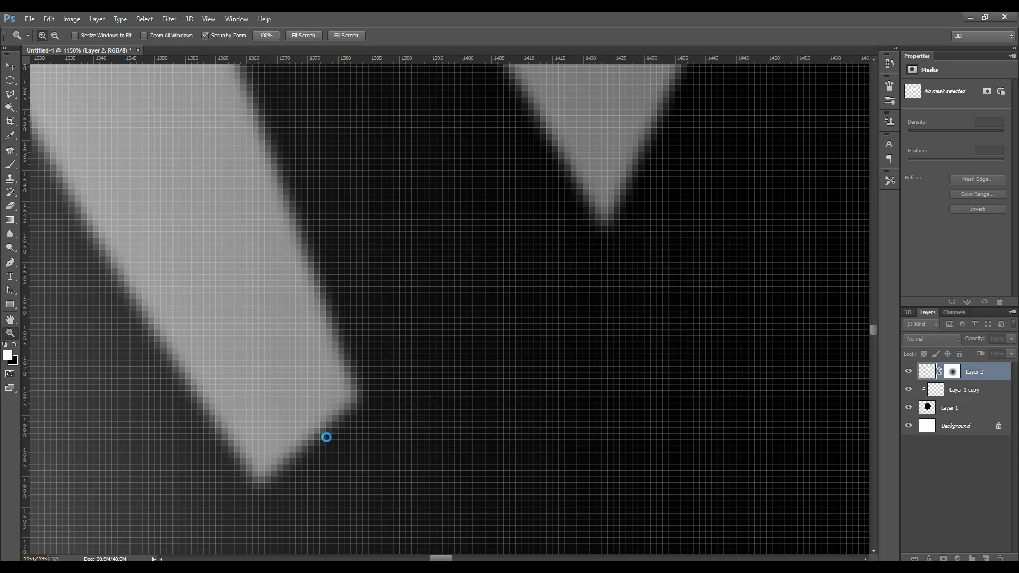
right_click(415, 247)
click(433, 255)
- Move Layer 2 below Layer 1 copy at 35% opacity and nudge the city silhouette into place
click(512, 257)
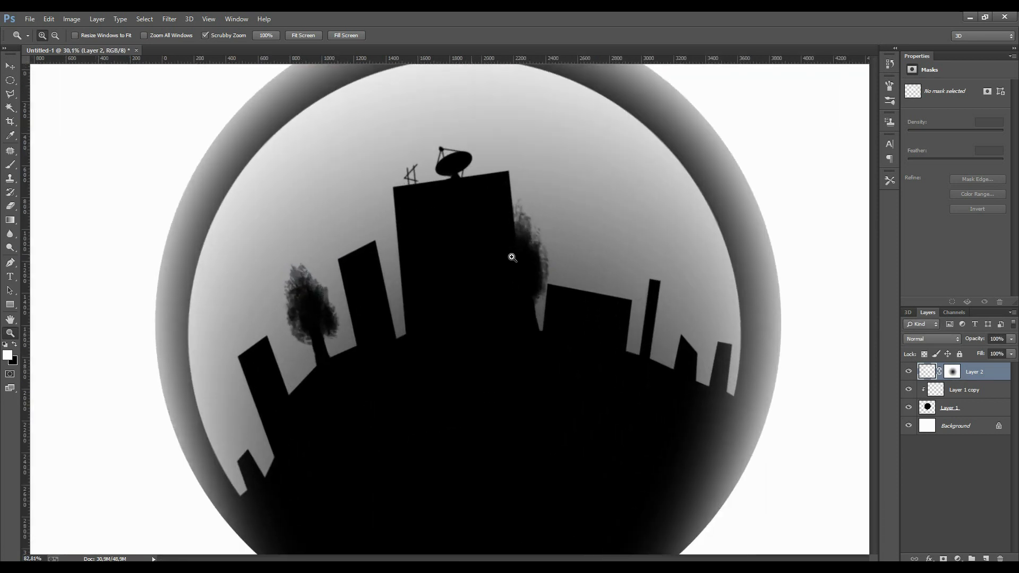
drag(482, 243, 552, 260)
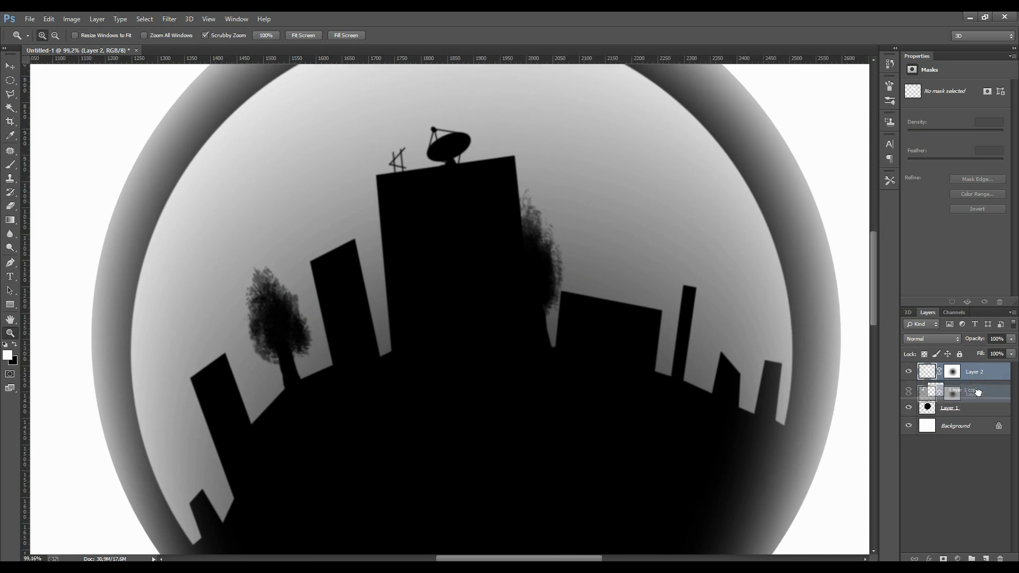
drag(970, 374, 973, 399)
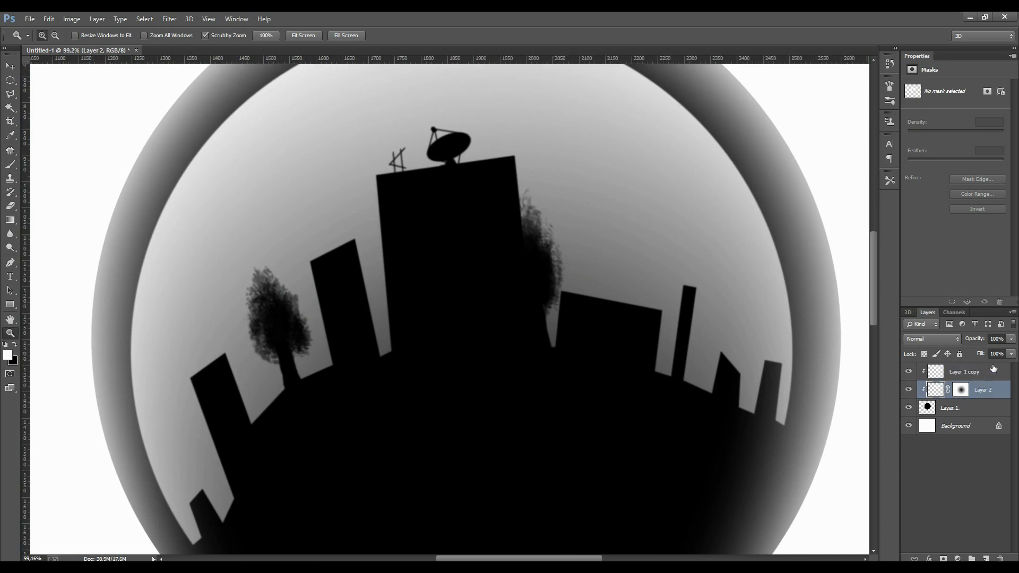
click(1007, 342)
drag(983, 348, 975, 348)
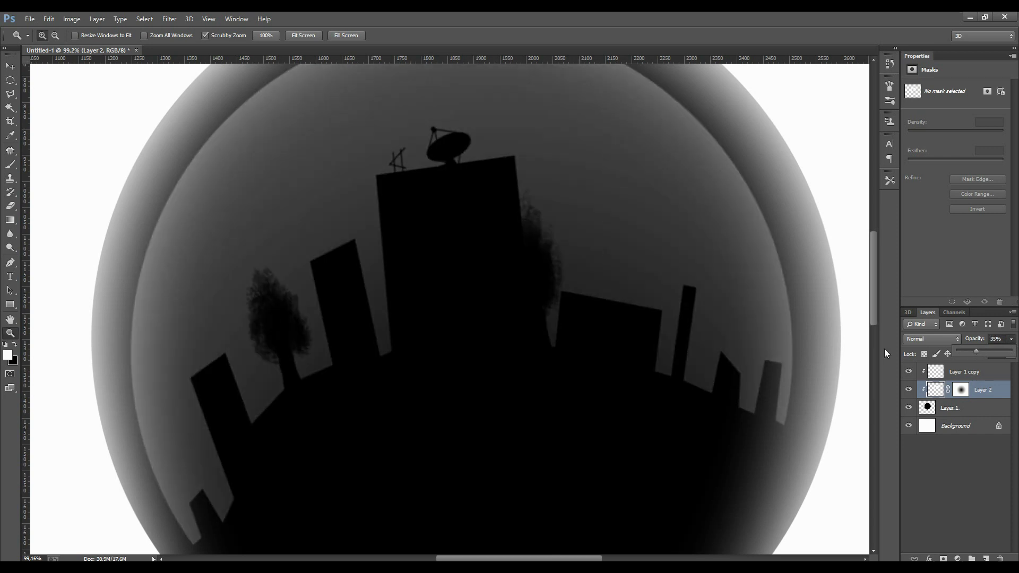
right_click(318, 296)
click(331, 302)
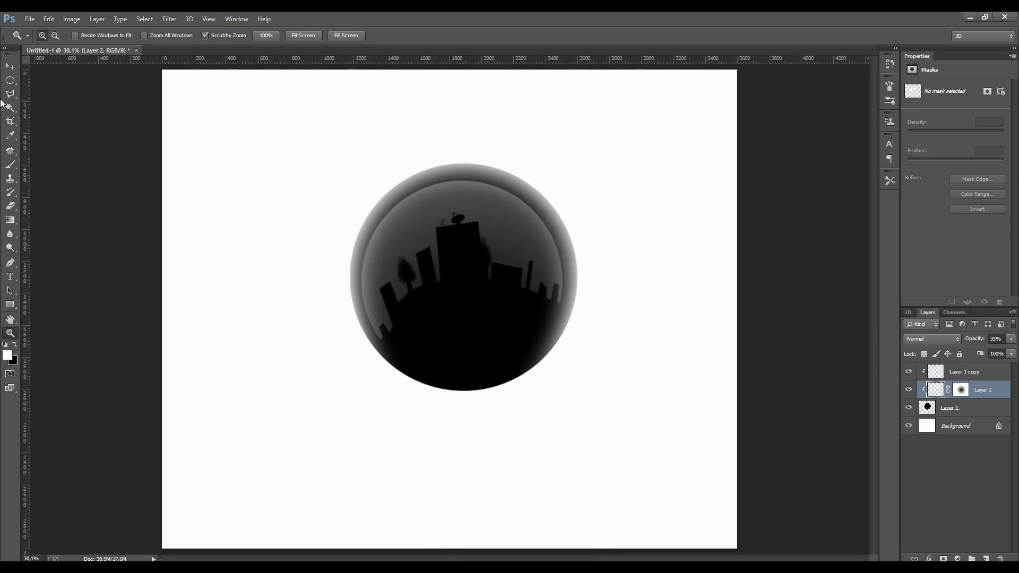
click(9, 66)
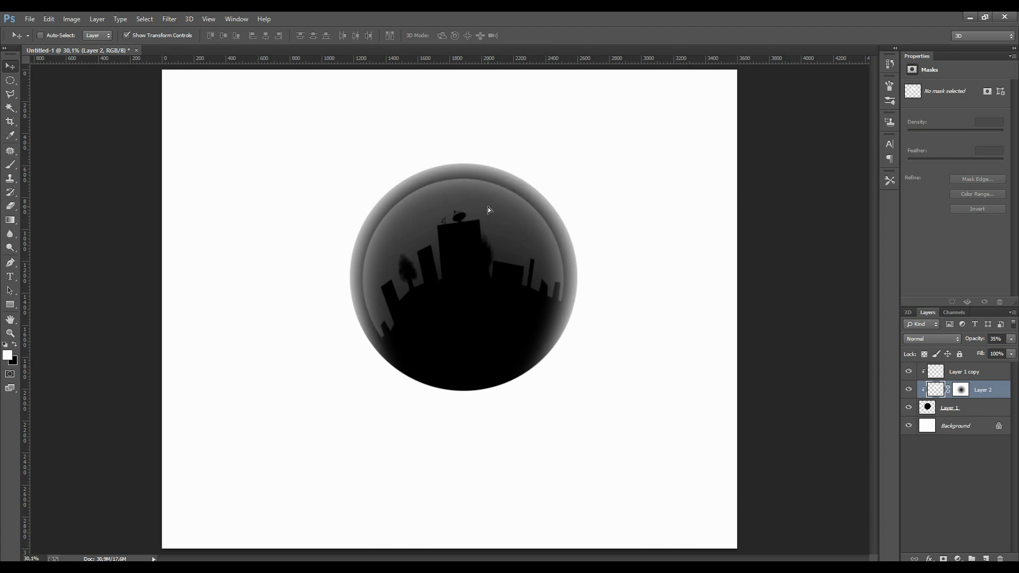
drag(488, 207, 488, 206)
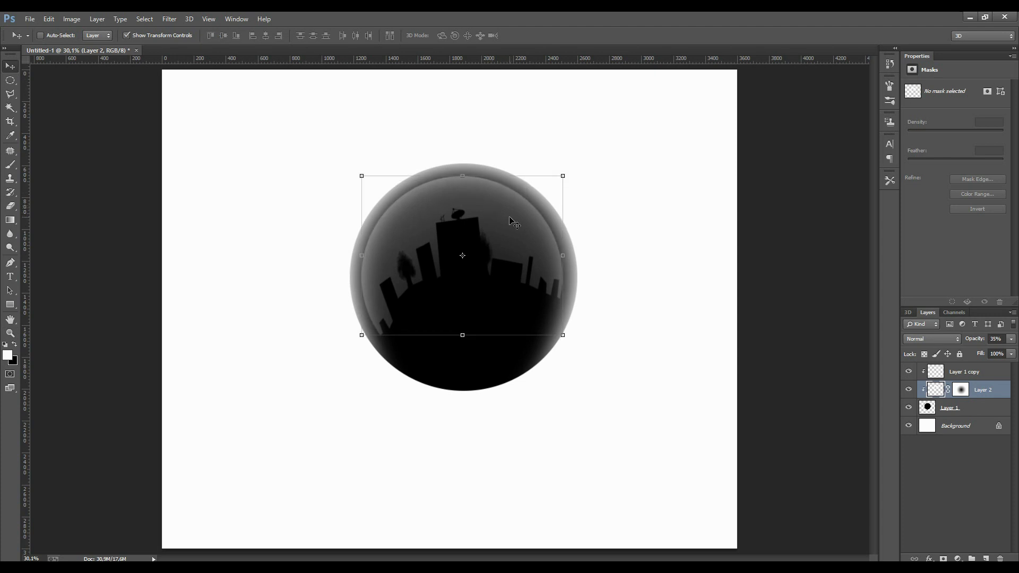
key(Right)
key(Right)
key(Right)
key(Right)
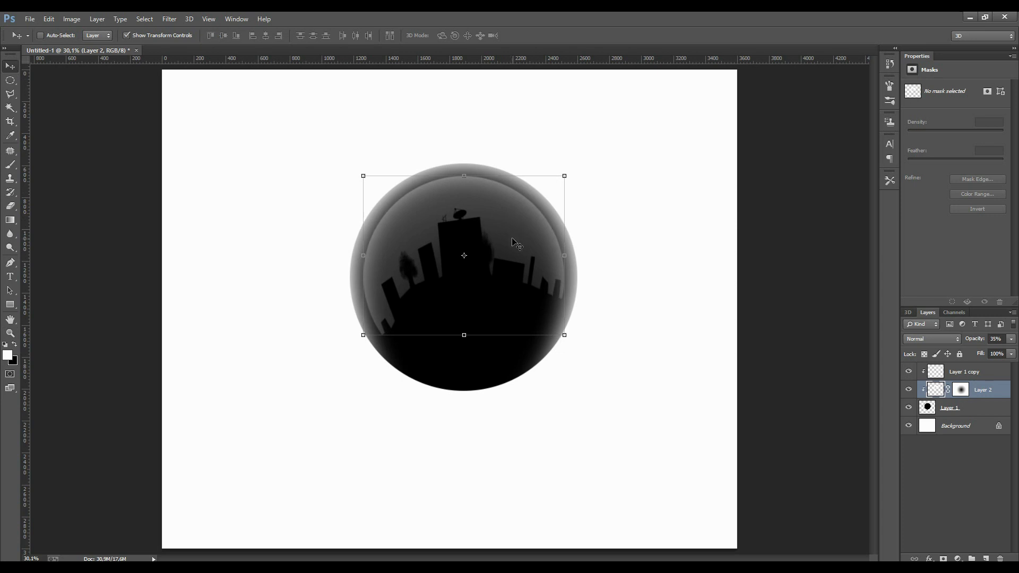
- Set Layer 1 copy to 79% opacity, select Layer 2, and zoom on the upper-left rim
click(978, 373)
click(1011, 338)
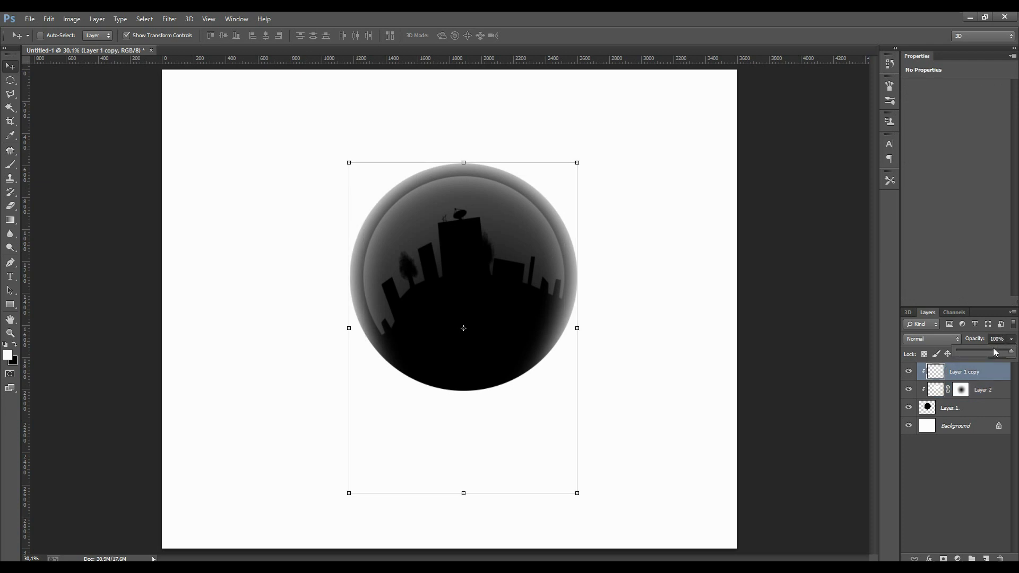
drag(990, 353, 997, 353)
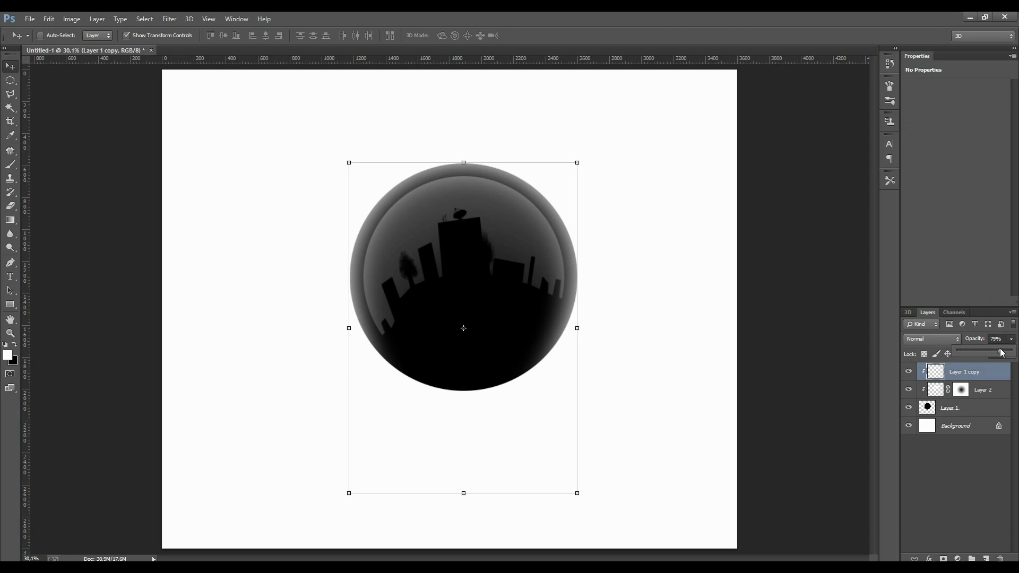
click(983, 372)
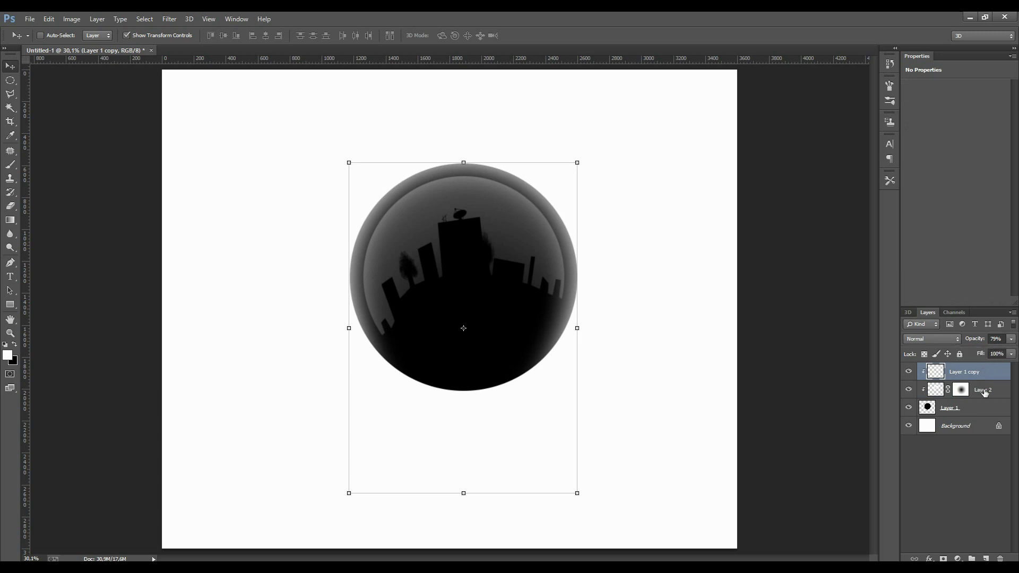
click(981, 391)
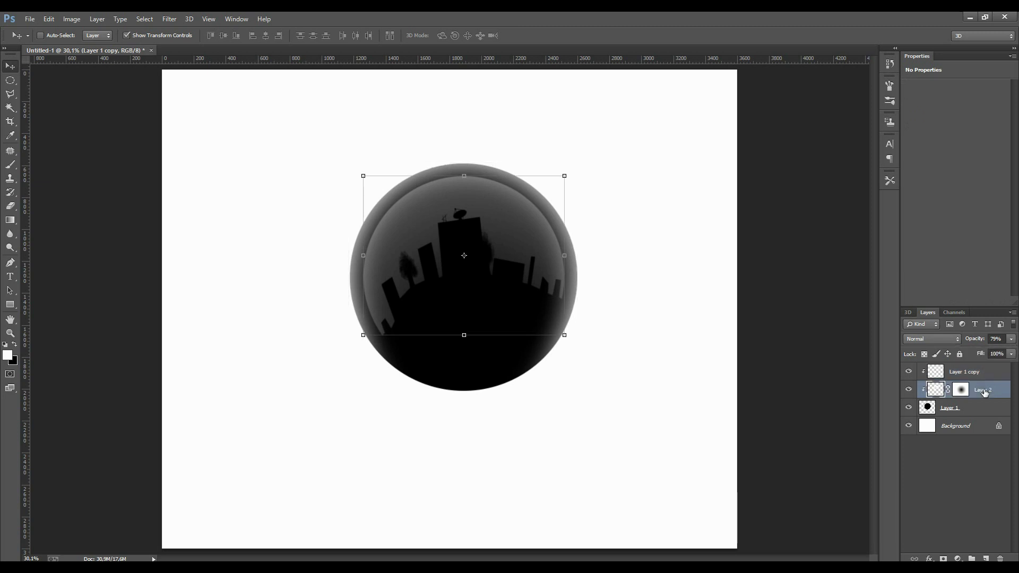
click(10, 334)
mouse_move(412, 204)
mouse_down()
mouse_move(477, 200)
mouse_move(494, 169)
mouse_move(437, 161)
mouse_move(457, 164)
mouse_up()
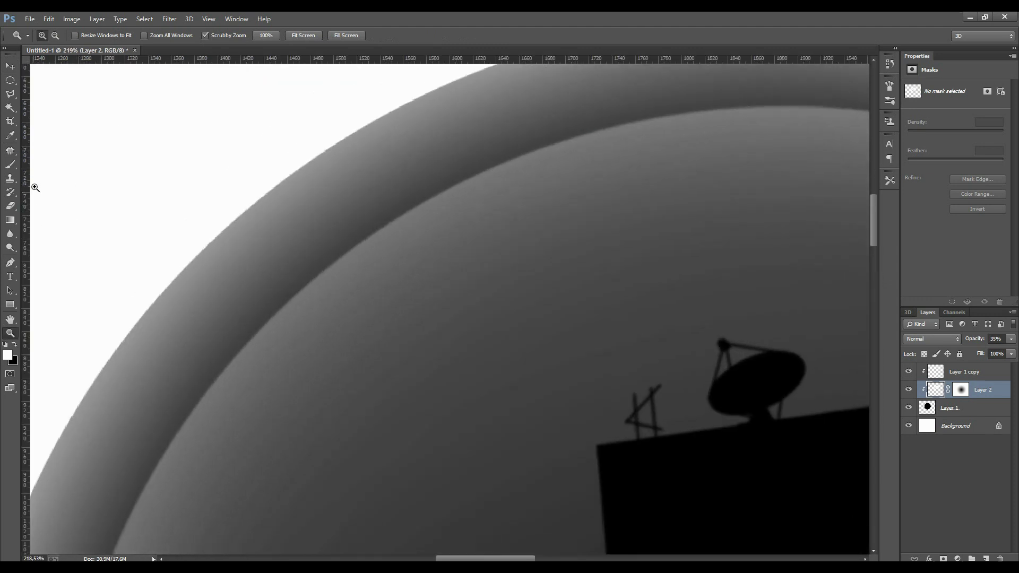
- Draw and reposition an elliptical selection over the sphere's upper-left
click(10, 95)
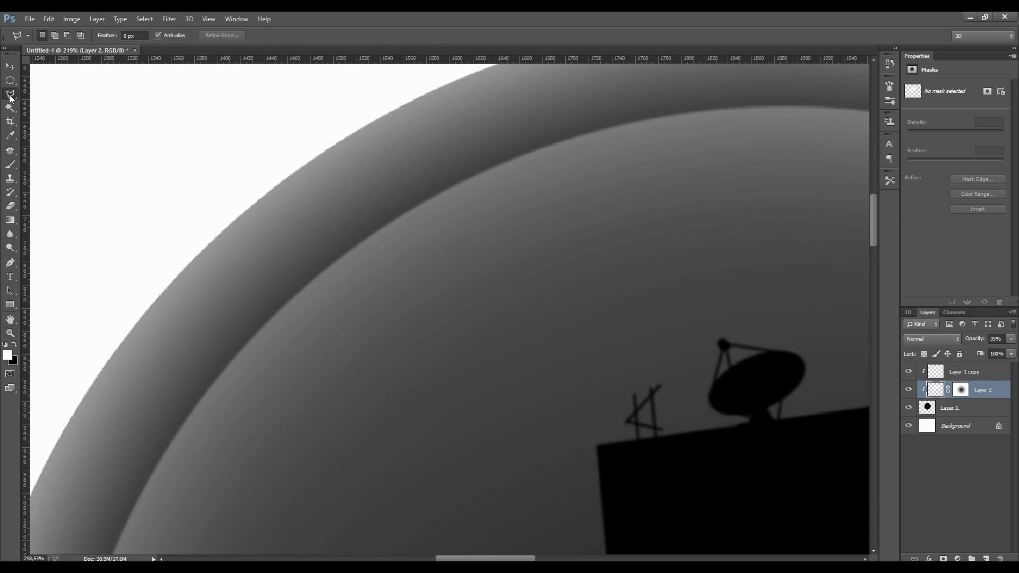
click(10, 80)
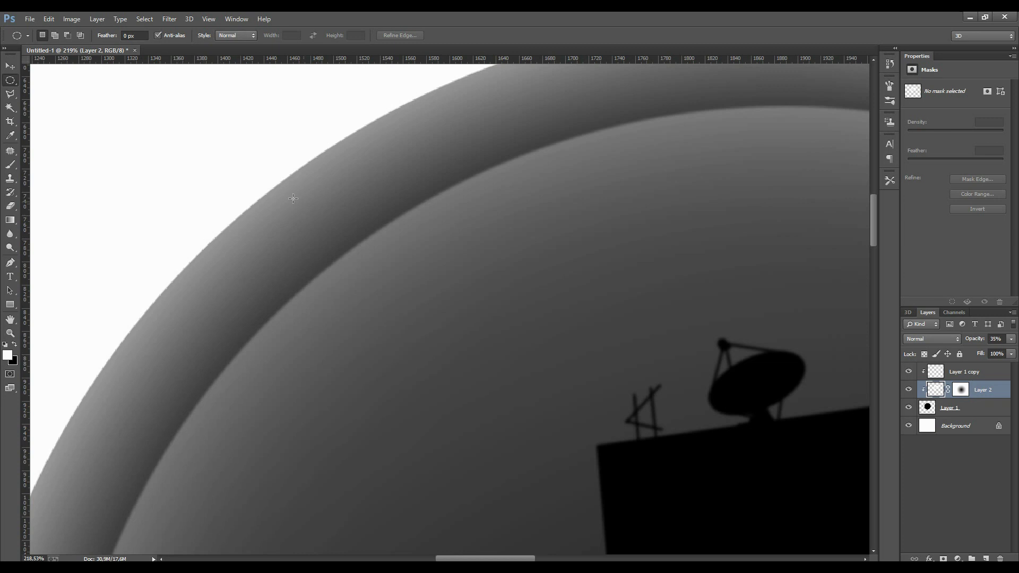
scroll(293, 199, down, 2)
scroll(290, 228, down, 2)
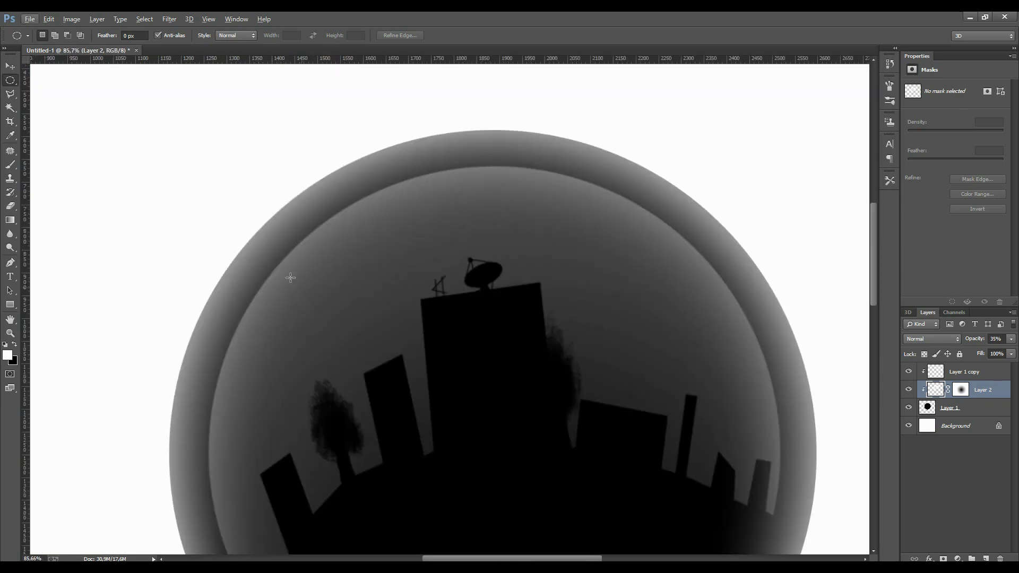
drag(258, 238, 384, 370)
drag(341, 287, 342, 291)
drag(342, 290, 343, 289)
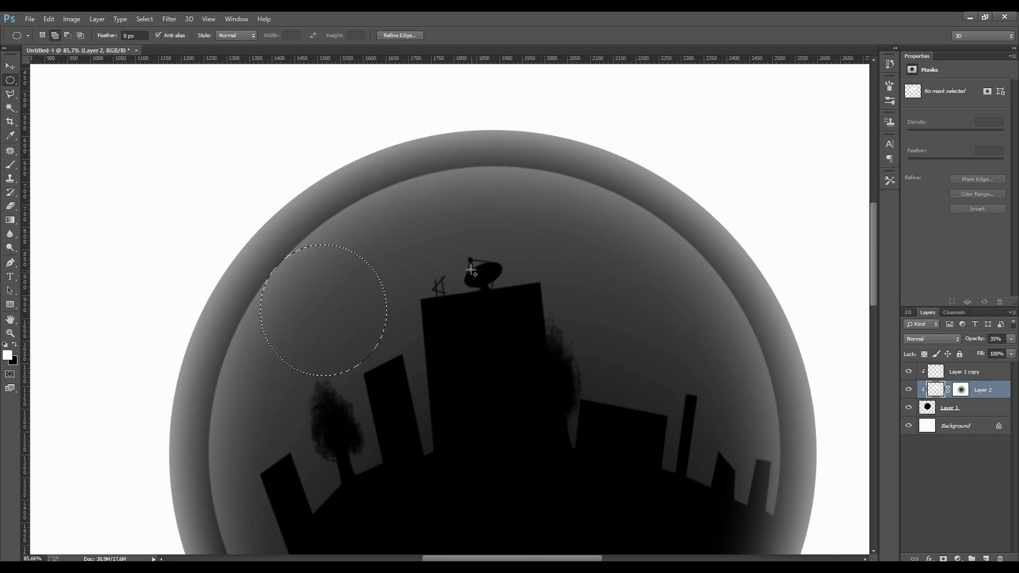
- Add a second overlapping ellipse toward the dish and invert the selection
drag(503, 302, 351, 180)
right_click(408, 233)
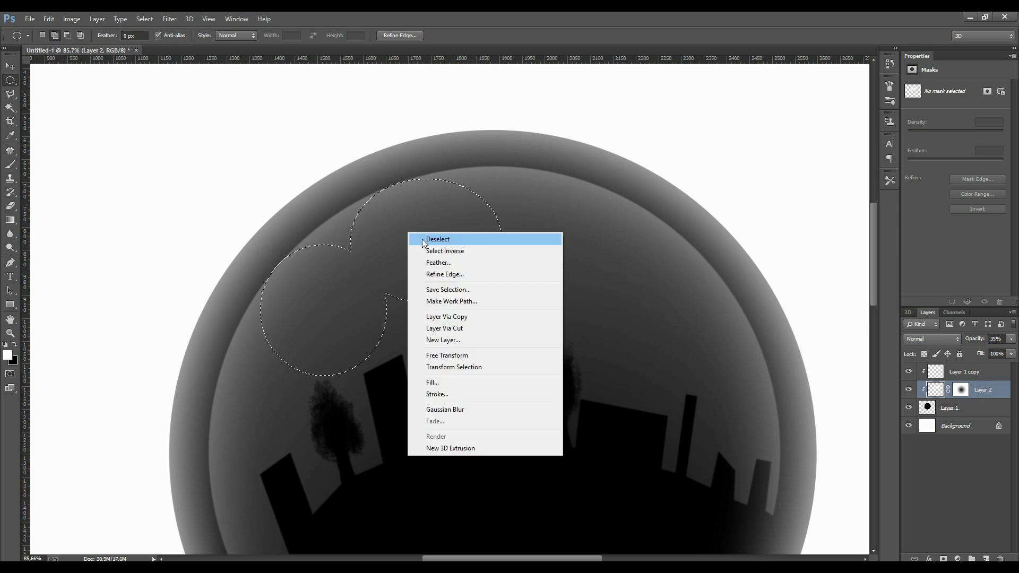
click(430, 250)
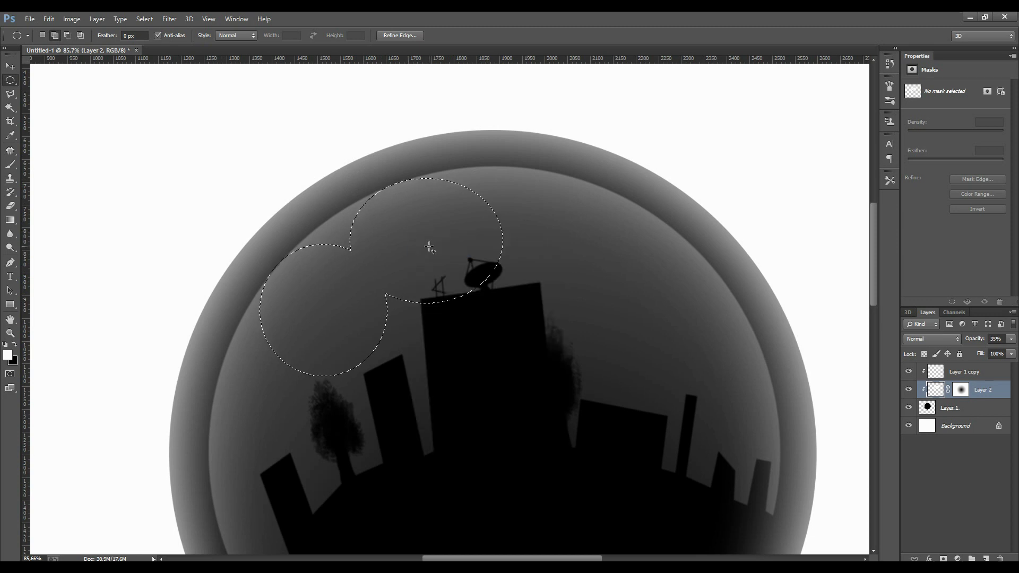
click(10, 166)
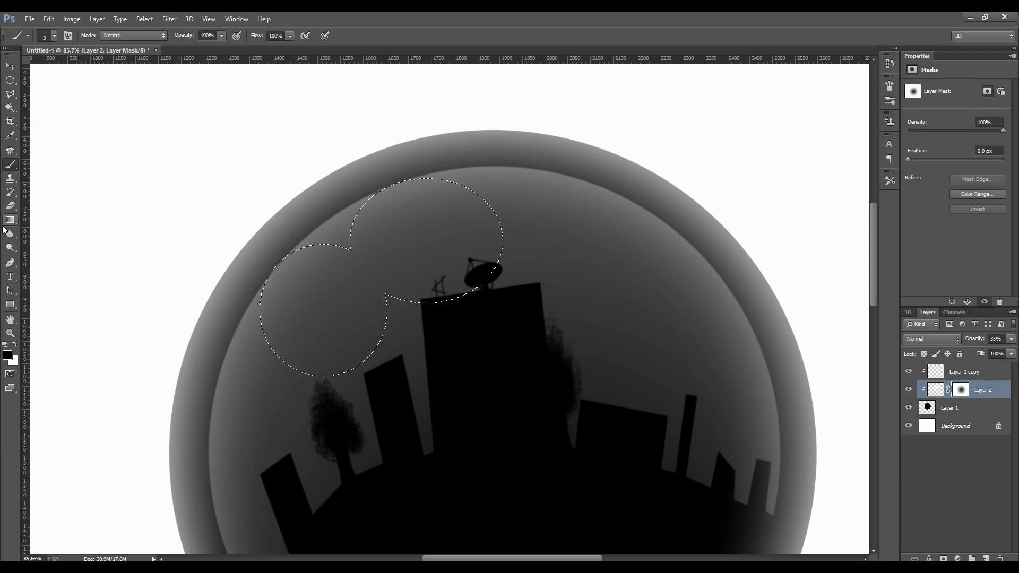
- Paint black on Layer 2's mask outside the two lobes with a 125 px brush
click(14, 344)
click(54, 36)
click(93, 68)
click(324, 85)
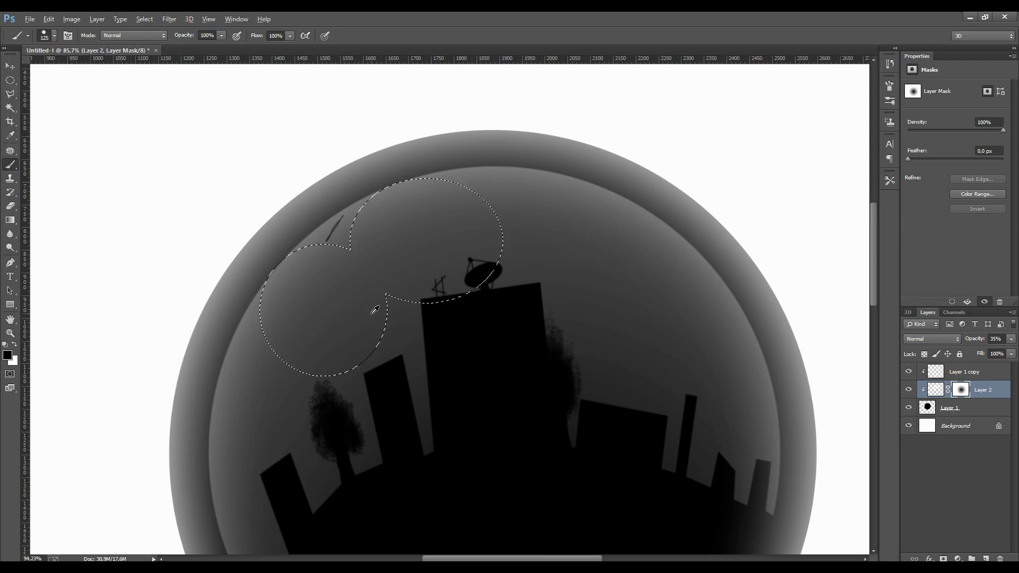
scroll(371, 310, up, 3)
scroll(322, 203, up, 3)
scroll(322, 203, up, 1)
scroll(322, 203, up, 2)
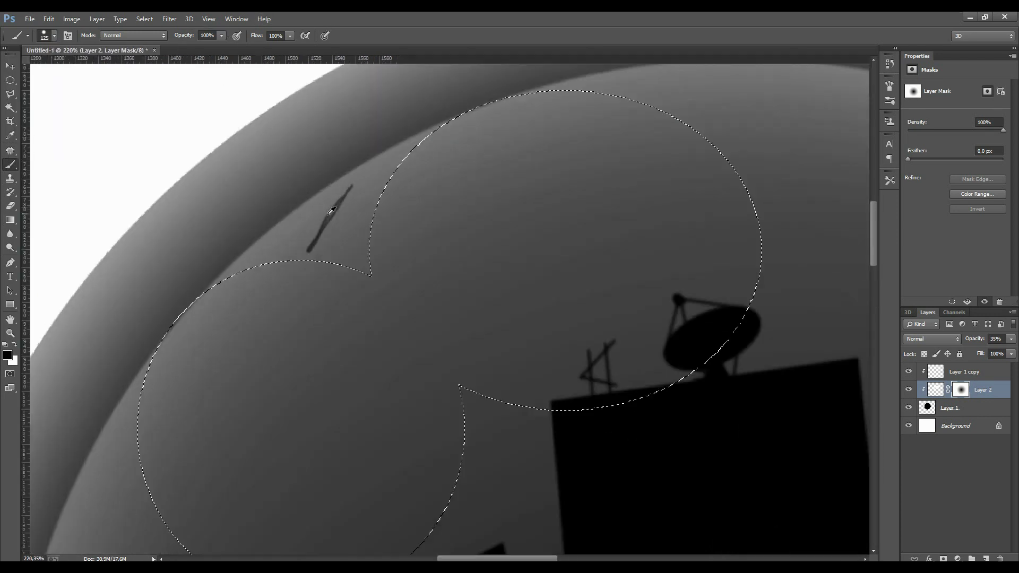
scroll(322, 203, up, 1)
mouse_move(405, 170)
mouse_down()
mouse_move(329, 278)
mouse_move(249, 278)
mouse_up()
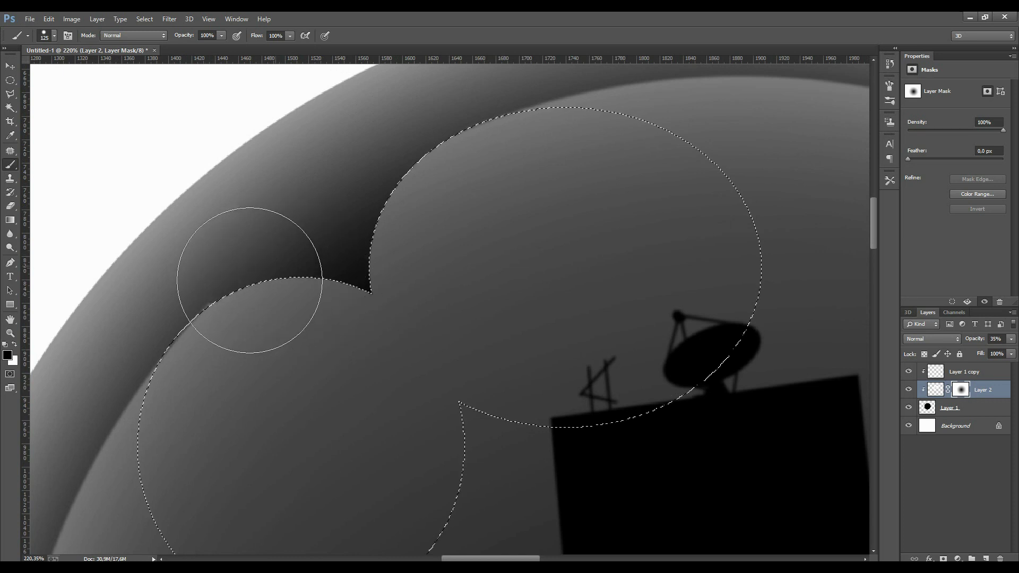
- Deselect the two-ellipse selection and soften the highlight's sharp cusp with the Blur tool
click(11, 80)
right_click(365, 232)
click(377, 235)
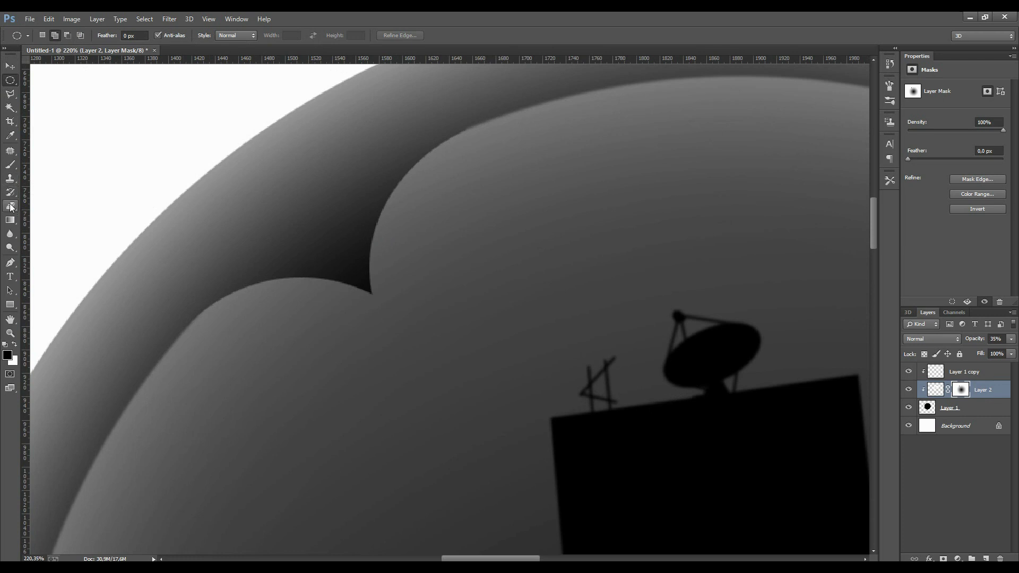
click(10, 233)
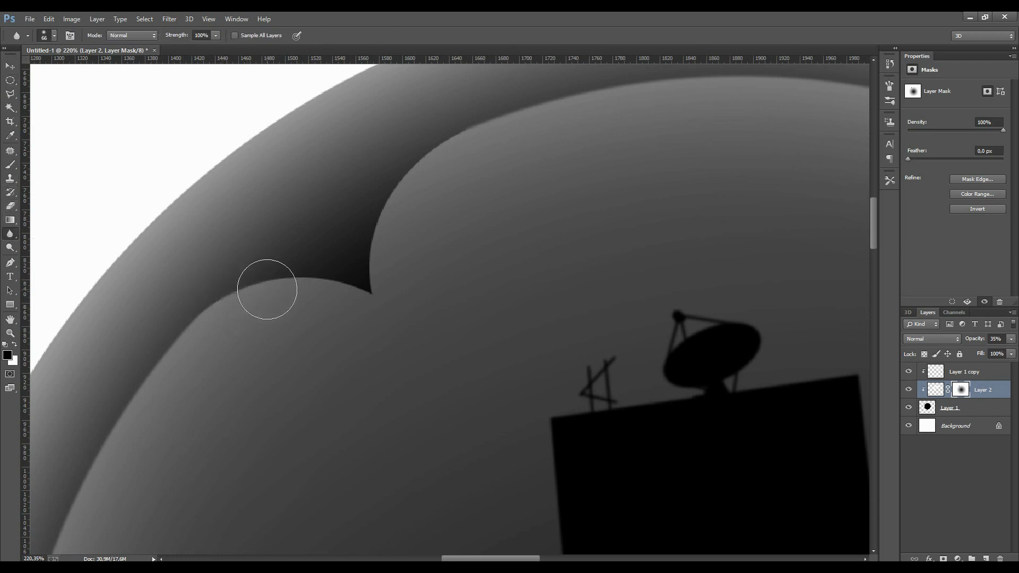
mouse_move(341, 293)
mouse_down()
mouse_move(276, 276)
mouse_move(363, 296)
mouse_up()
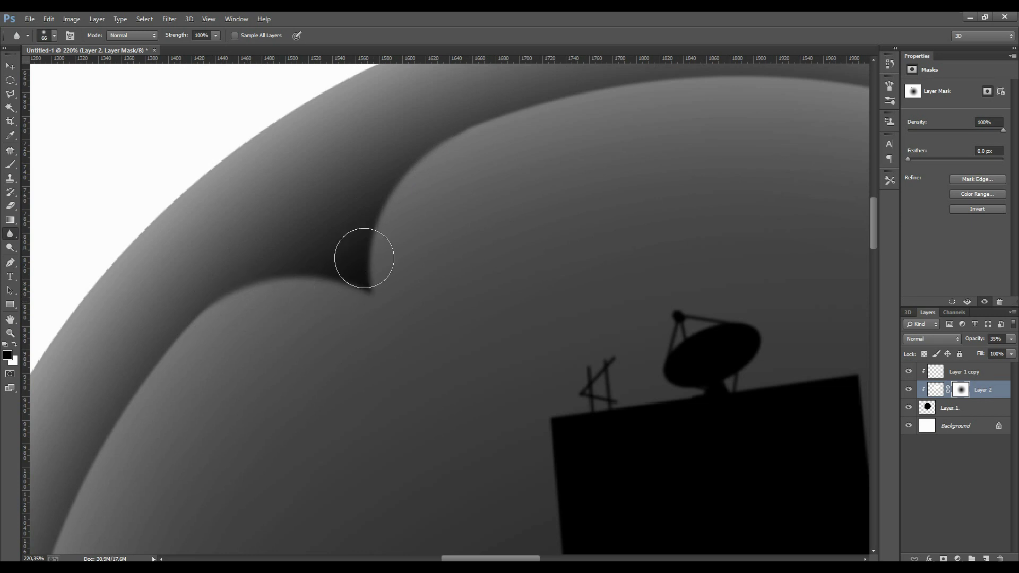
scroll(411, 260, down, 3)
scroll(413, 260, down, 2)
scroll(336, 294, down, 2)
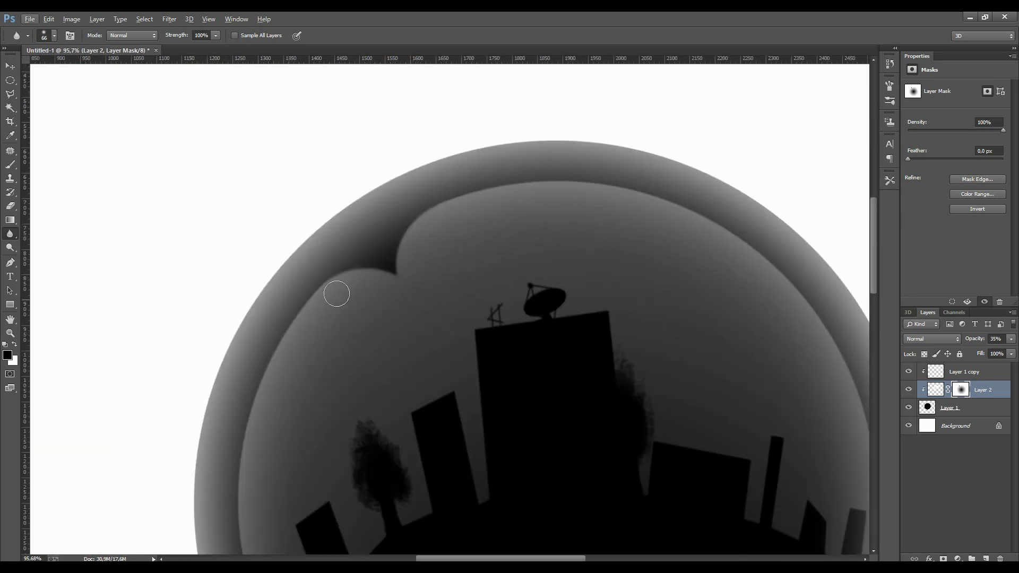
click(10, 332)
drag(421, 269, 598, 284)
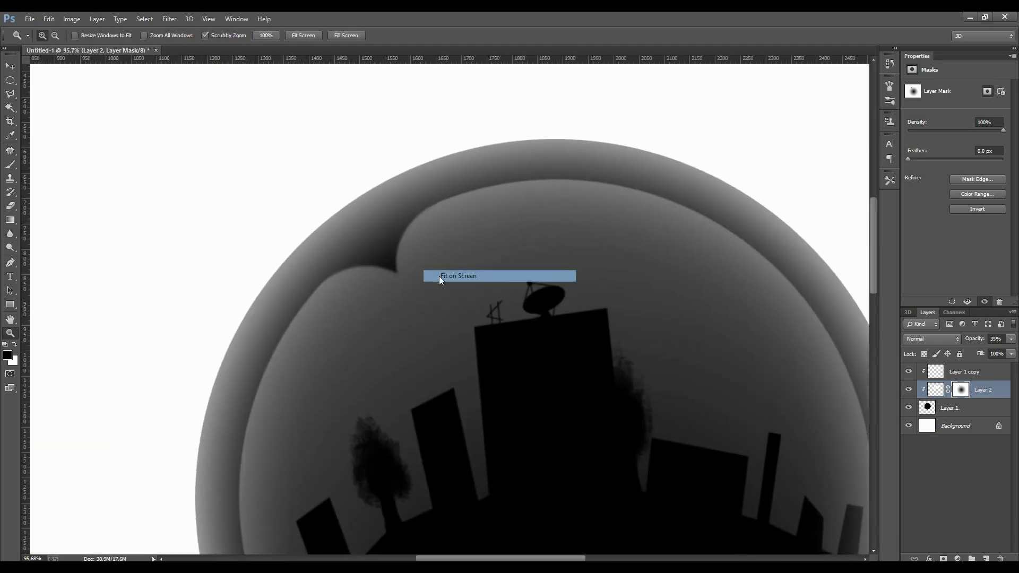
- Add a new empty layer above Layer 1 copy and fit the canvas on screen
drag(476, 237, 494, 212)
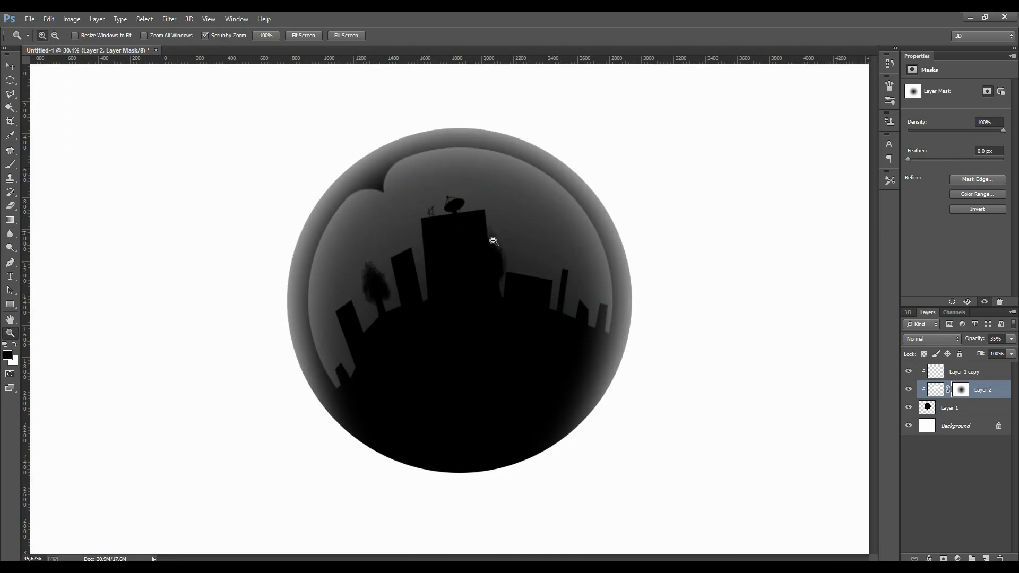
click(955, 374)
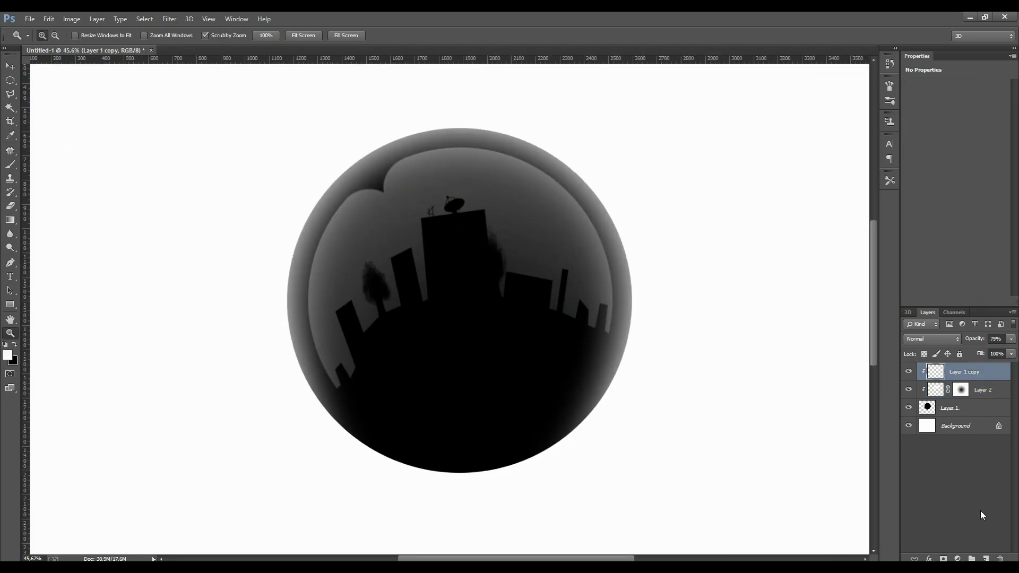
click(985, 558)
right_click(409, 248)
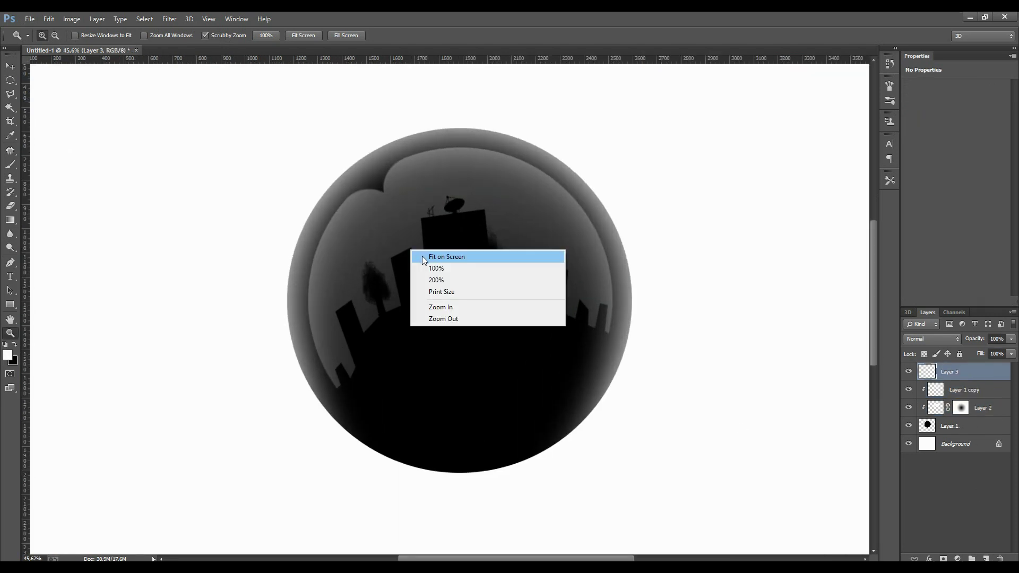
click(422, 256)
- Select a tall narrow rectangle left of the sphere and fill it white with the Paint Bucket
key(b)
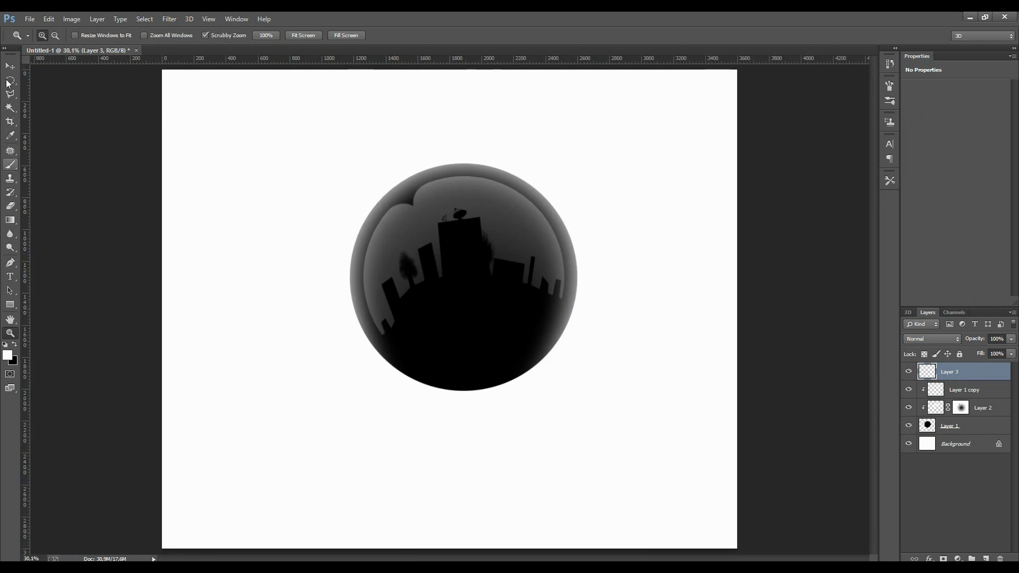
right_click(9, 81)
click(53, 80)
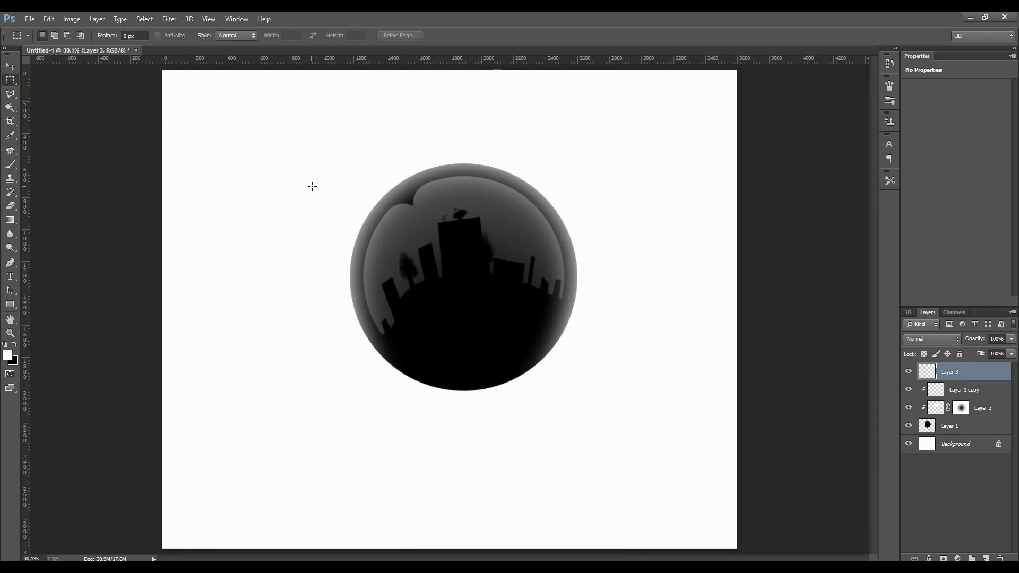
drag(309, 188, 339, 334)
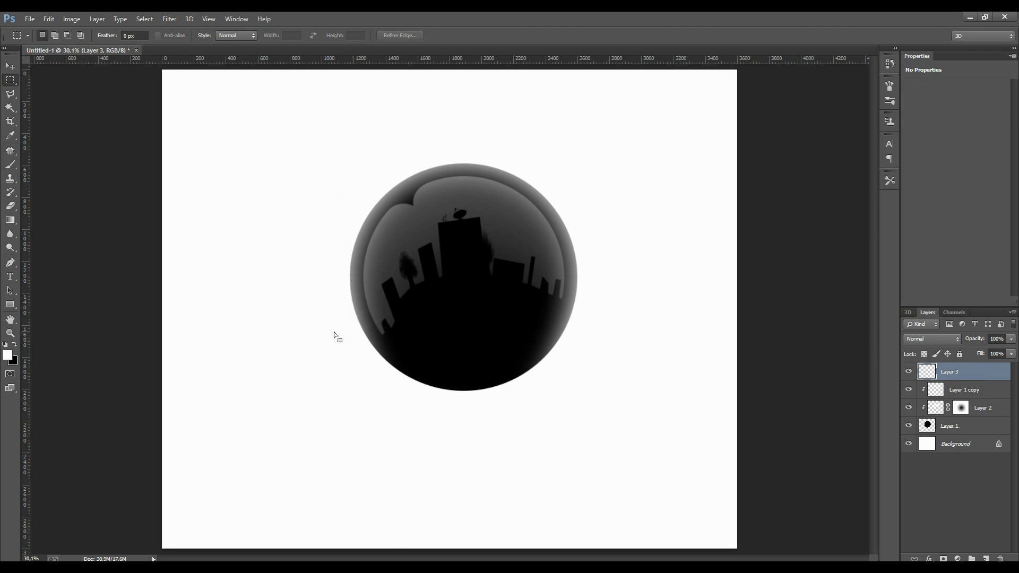
click(11, 219)
right_click(10, 219)
click(53, 222)
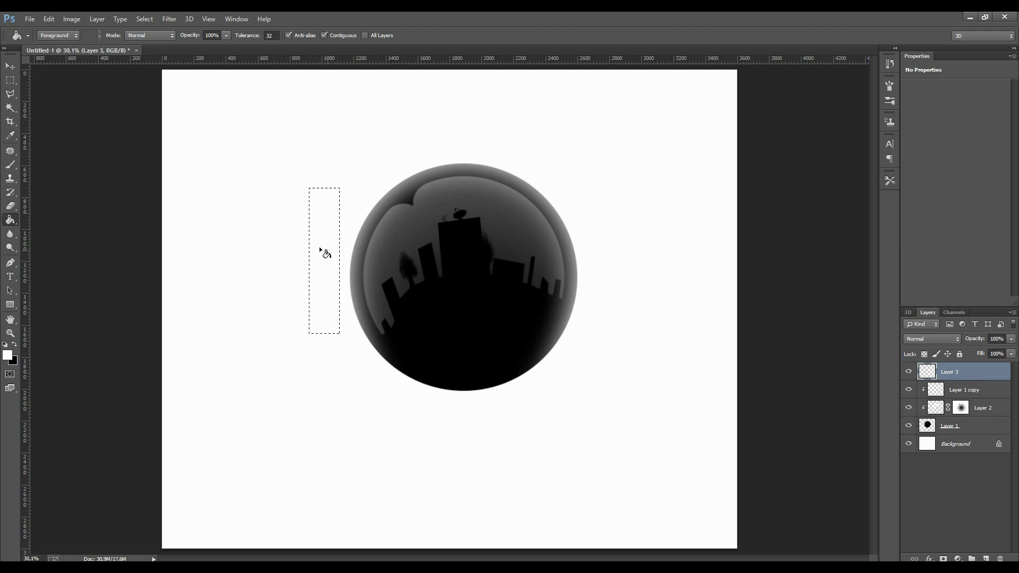
- Deselect and move the white bar onto the sphere's right side
click(10, 80)
right_click(331, 200)
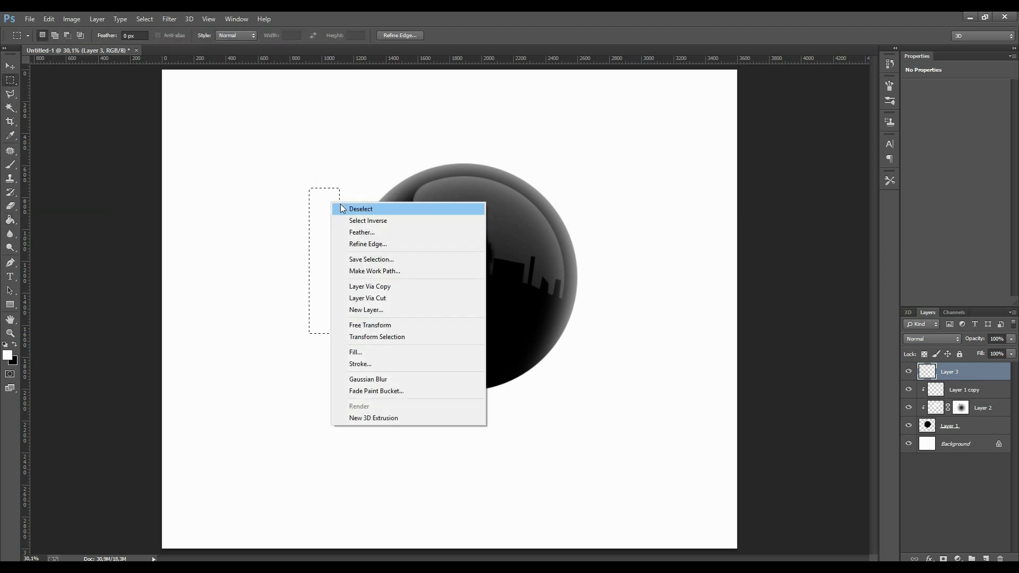
click(350, 207)
click(10, 66)
drag(323, 235, 524, 209)
scroll(546, 204, up, 2)
scroll(549, 222, up, 3)
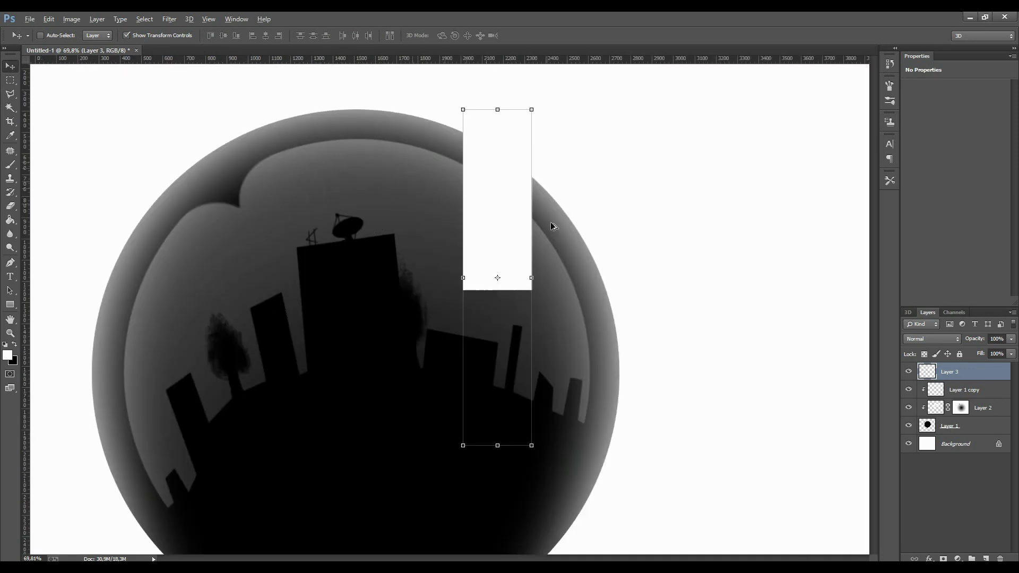
- Tilt the white bar with Free Transform and shift it up and right
click(532, 444)
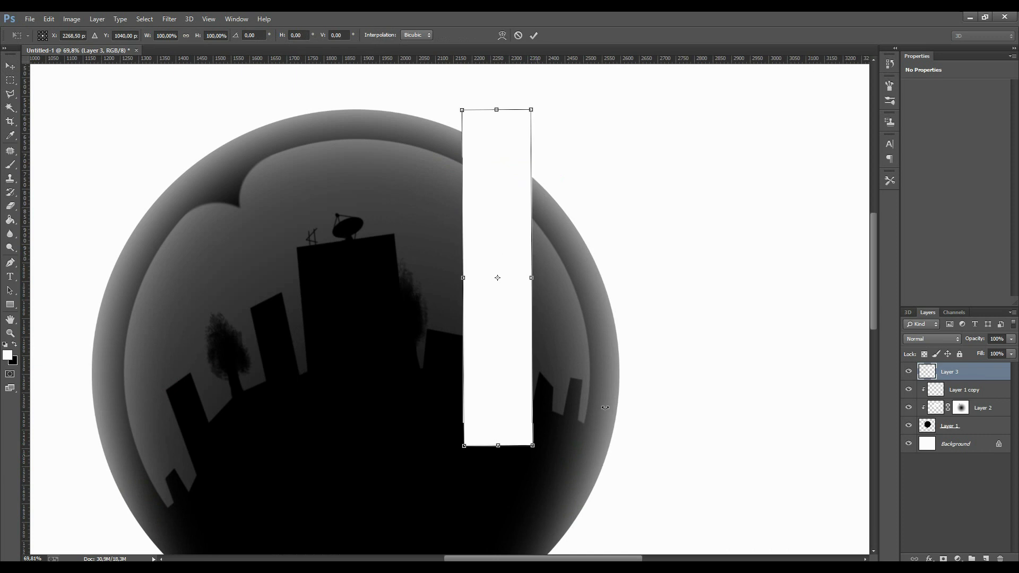
mouse_move(537, 457)
mouse_down()
mouse_move(614, 403)
mouse_move(592, 381)
mouse_up()
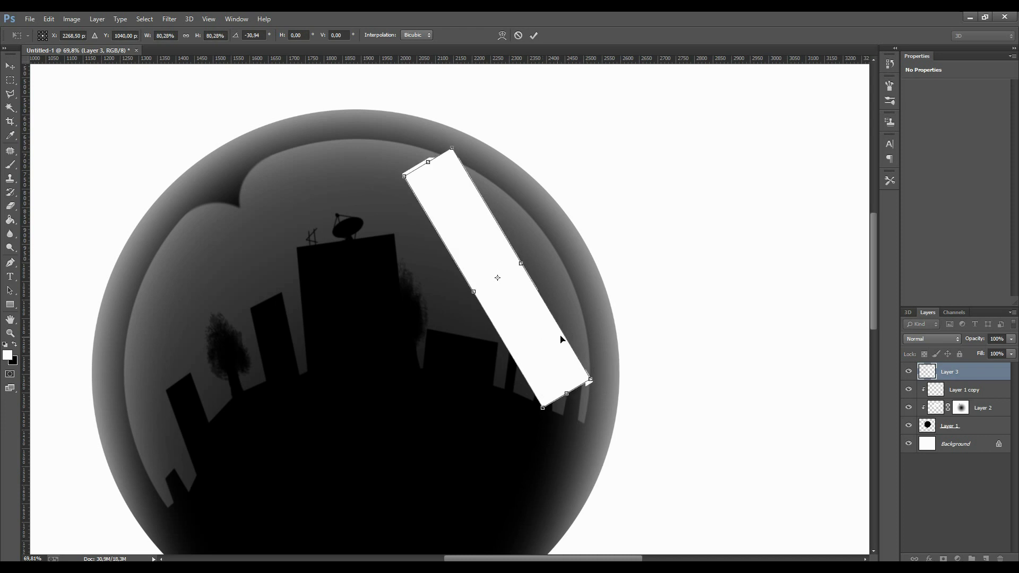
mouse_move(546, 342)
mouse_down()
mouse_move(571, 333)
mouse_move(551, 353)
mouse_up()
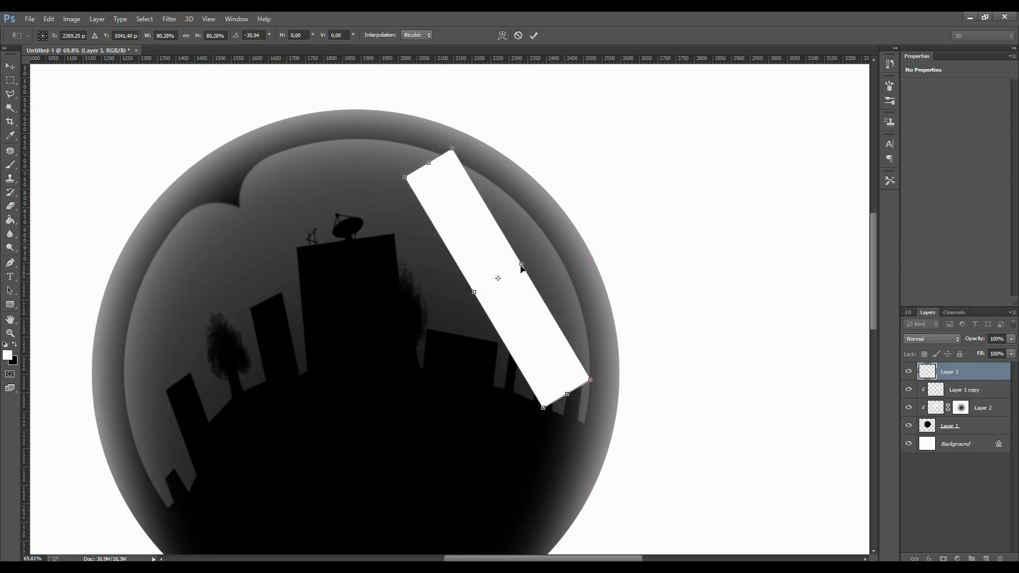
- Warp the bar so its edges curve along the sphere's upper-right edge
right_click(527, 290)
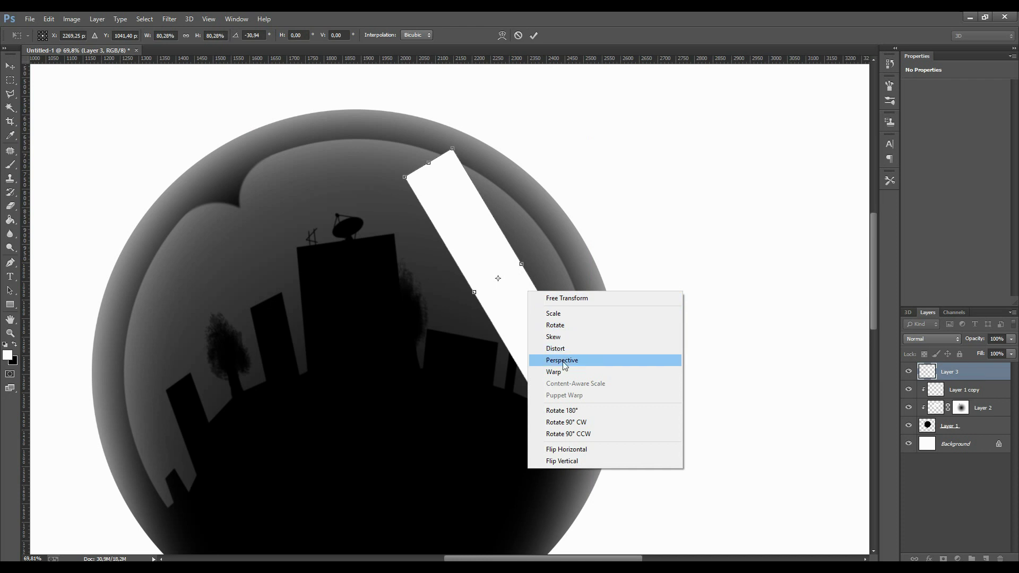
click(562, 374)
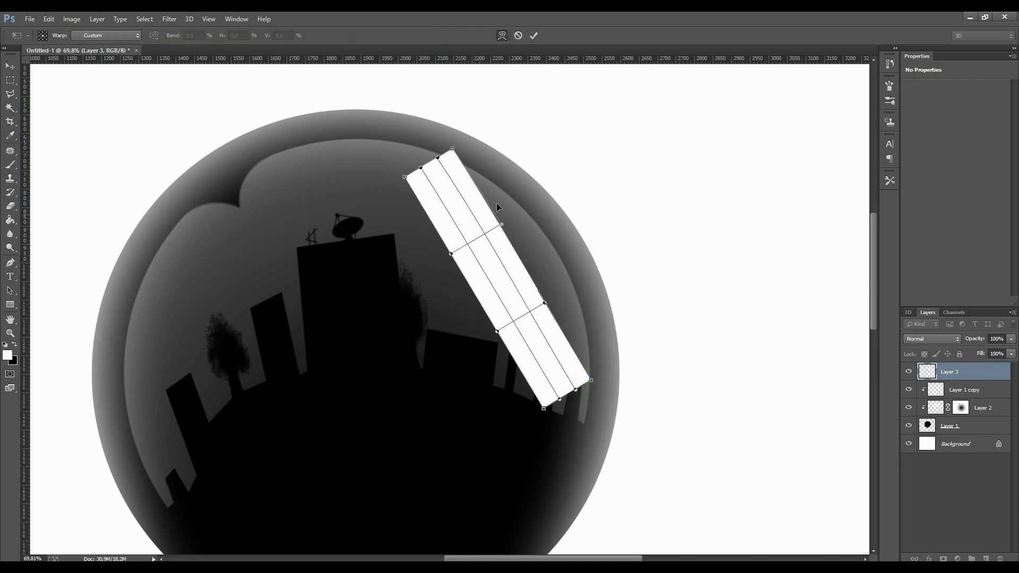
mouse_move(508, 197)
mouse_down()
mouse_move(502, 205)
mouse_move(520, 235)
mouse_up()
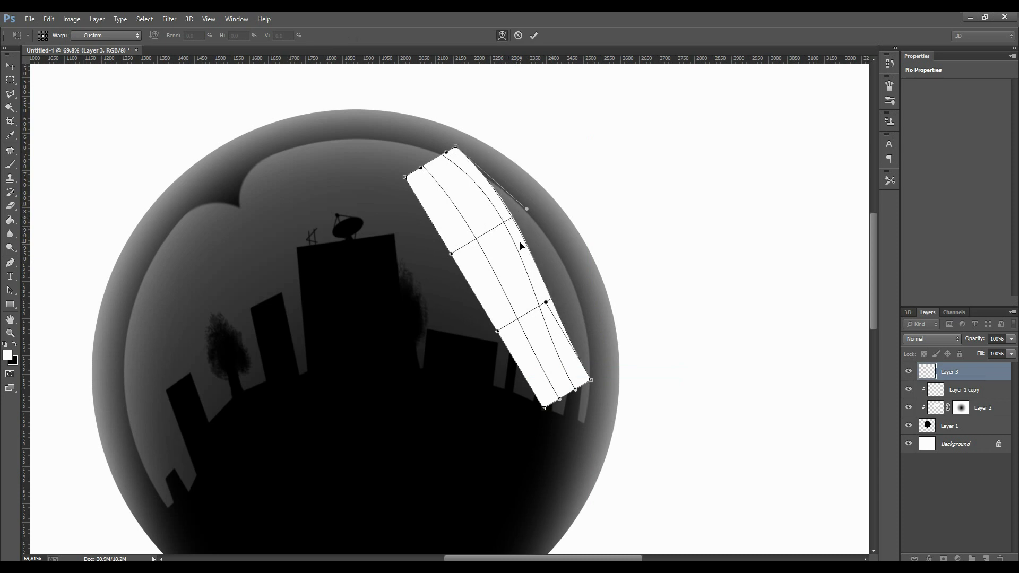
key(ctrl+z)
key(ctrl+z)
key(ctrl+z)
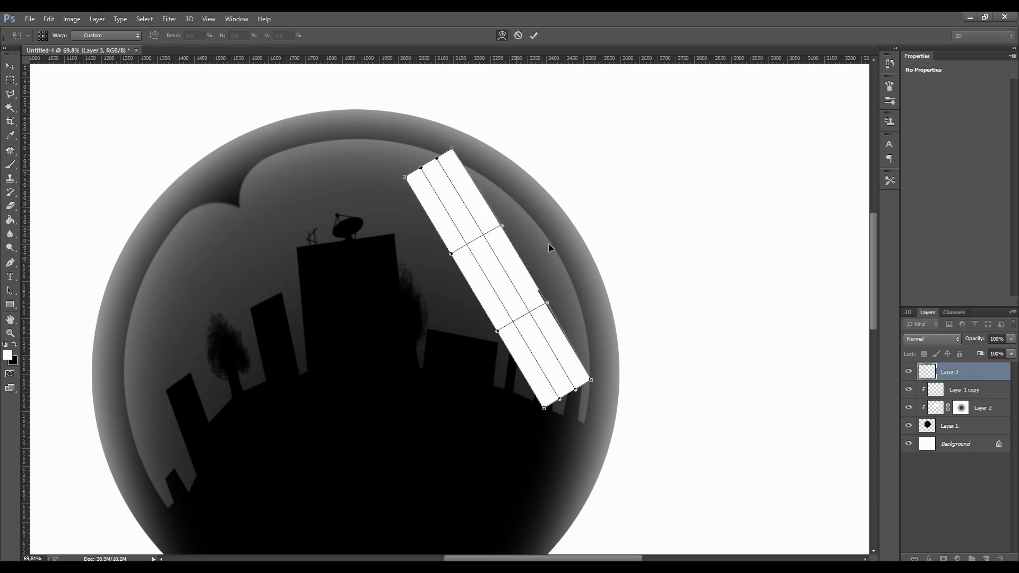
key(ctrl+shift+z)
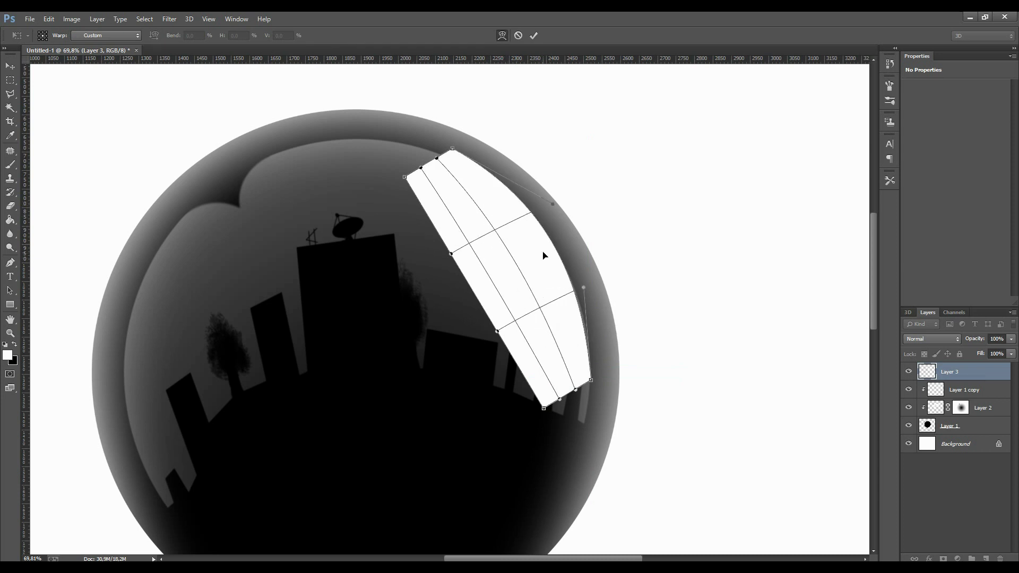
drag(476, 287, 495, 274)
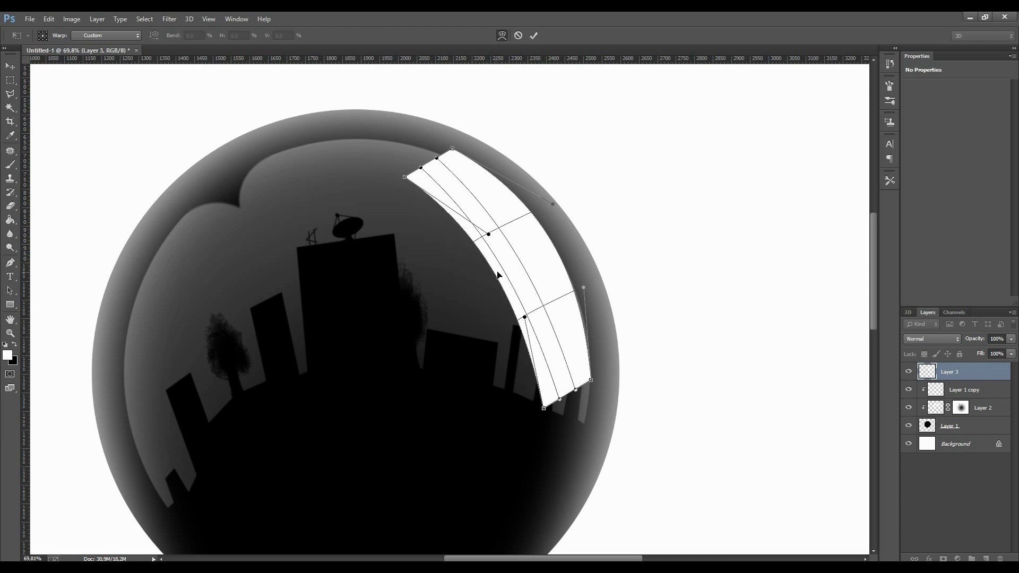
drag(495, 273, 502, 271)
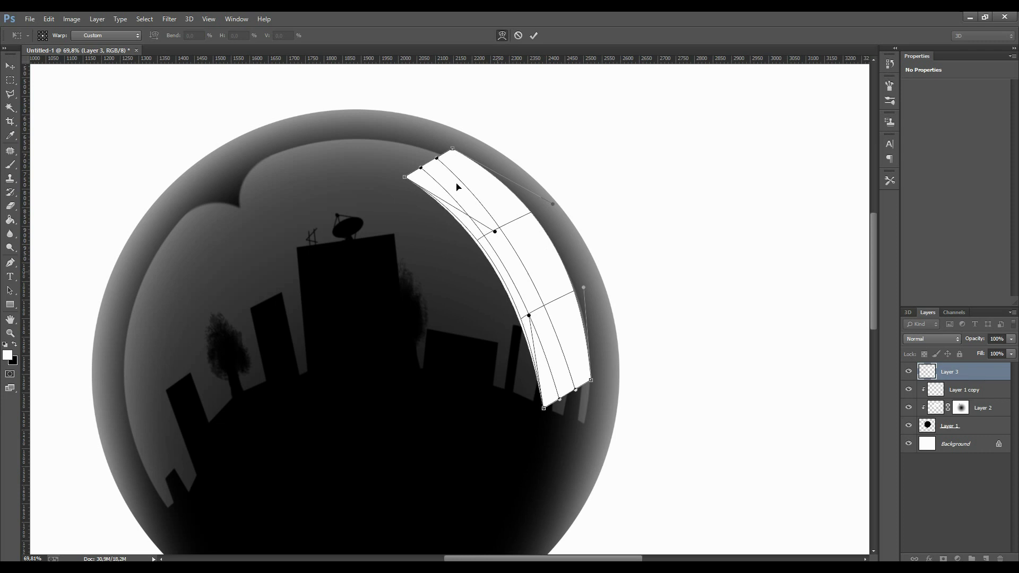
drag(455, 154, 439, 146)
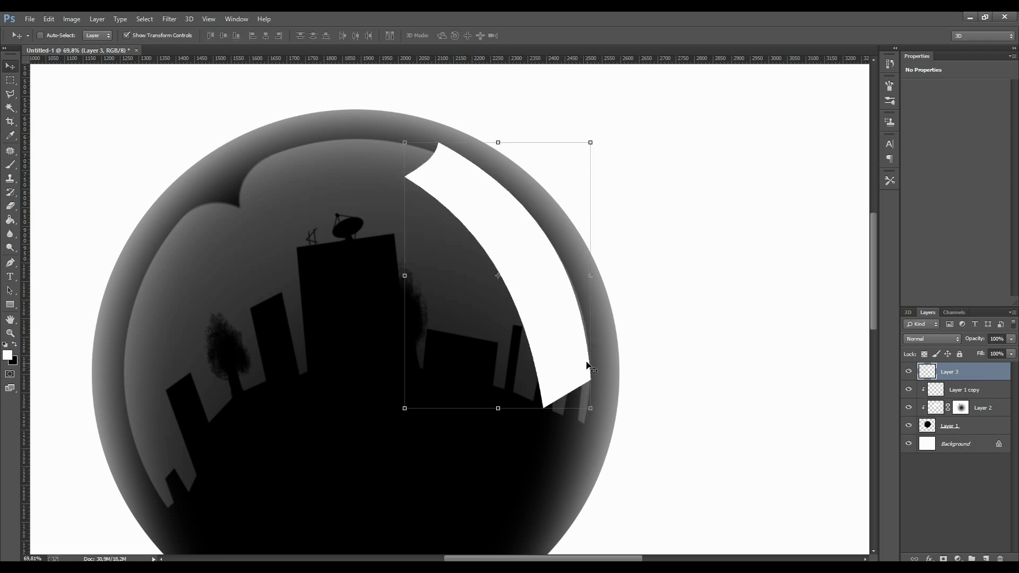
- Shrink the curved highlight, rotate it slightly counter-clockwise against the rim, and apply the transform
click(590, 408)
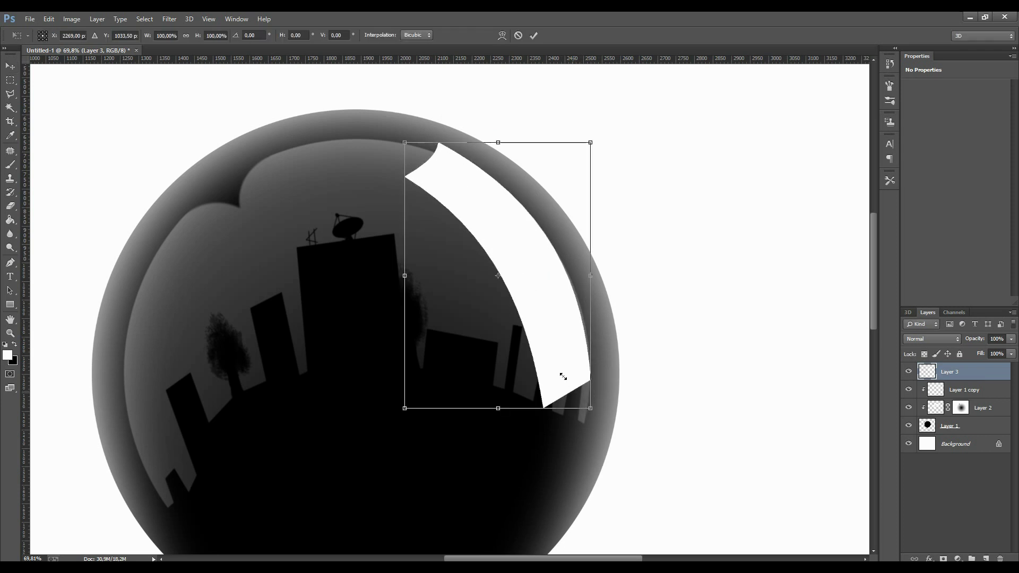
mouse_move(563, 376)
mouse_down()
mouse_move(546, 332)
mouse_move(573, 321)
mouse_move(539, 393)
mouse_up()
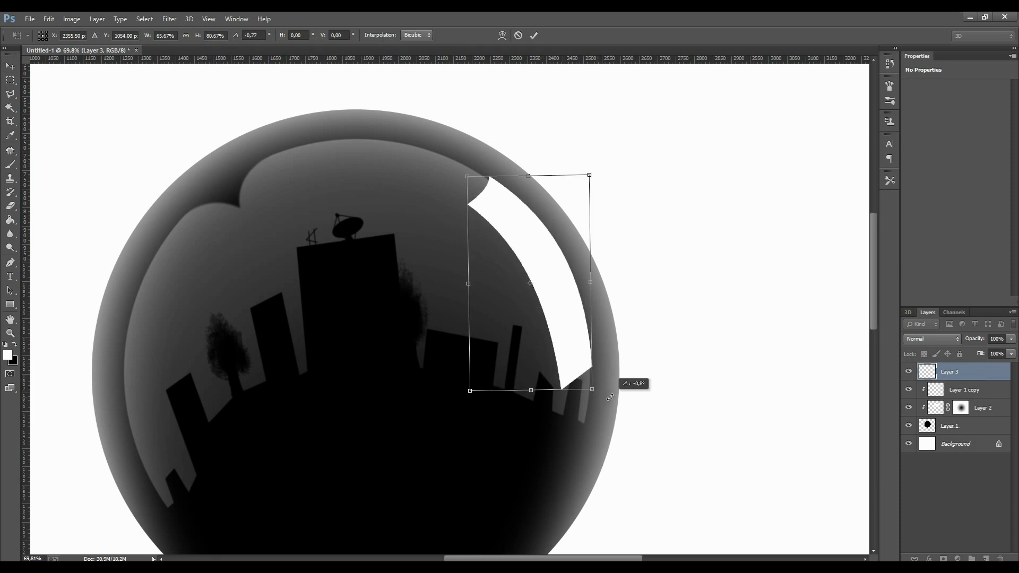
mouse_move(609, 397)
mouse_down()
mouse_move(584, 366)
mouse_move(575, 313)
mouse_up()
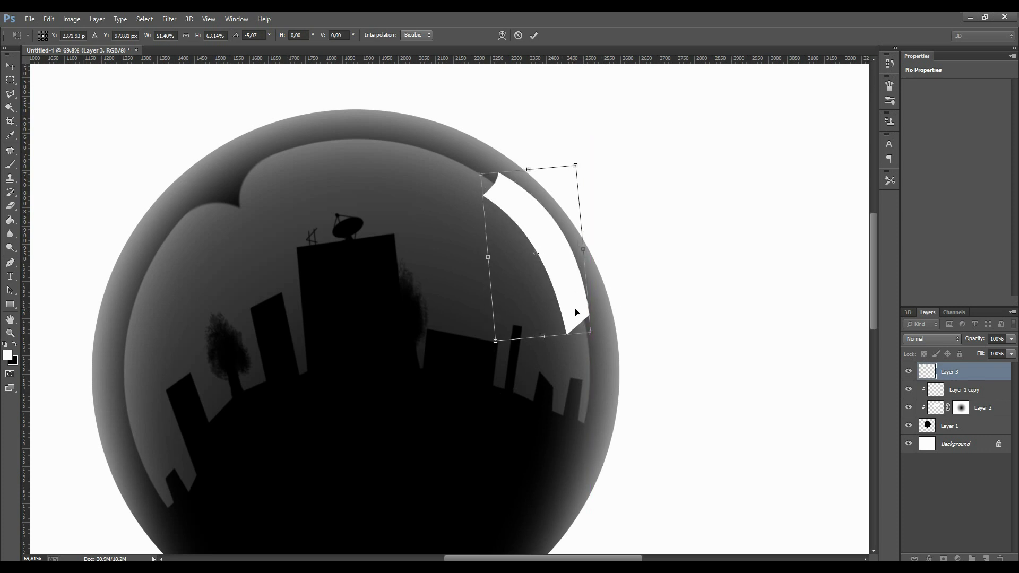
key(Return)
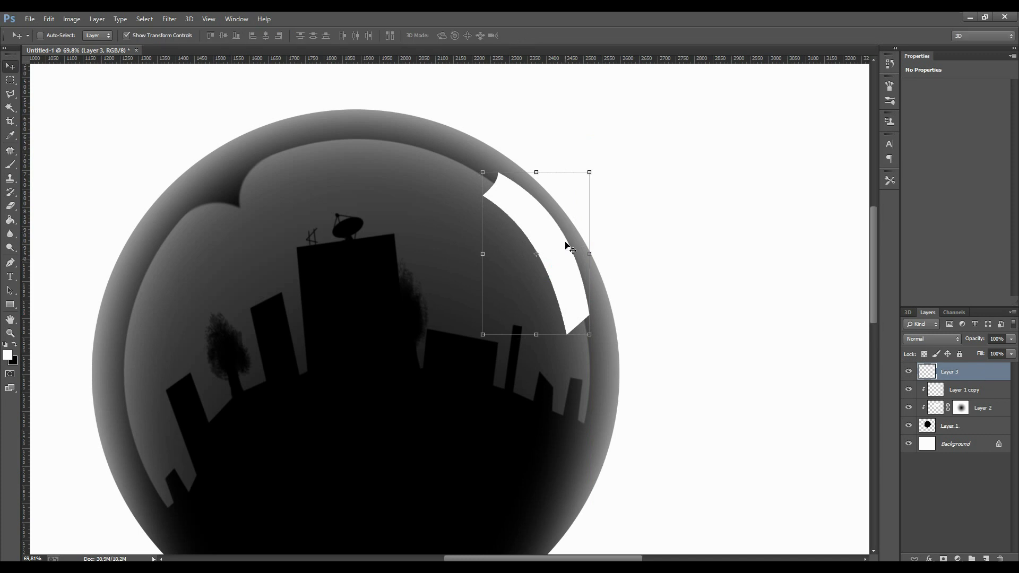
scroll(566, 244, up, 1)
scroll(560, 273, up, 2)
scroll(562, 282, up, 2)
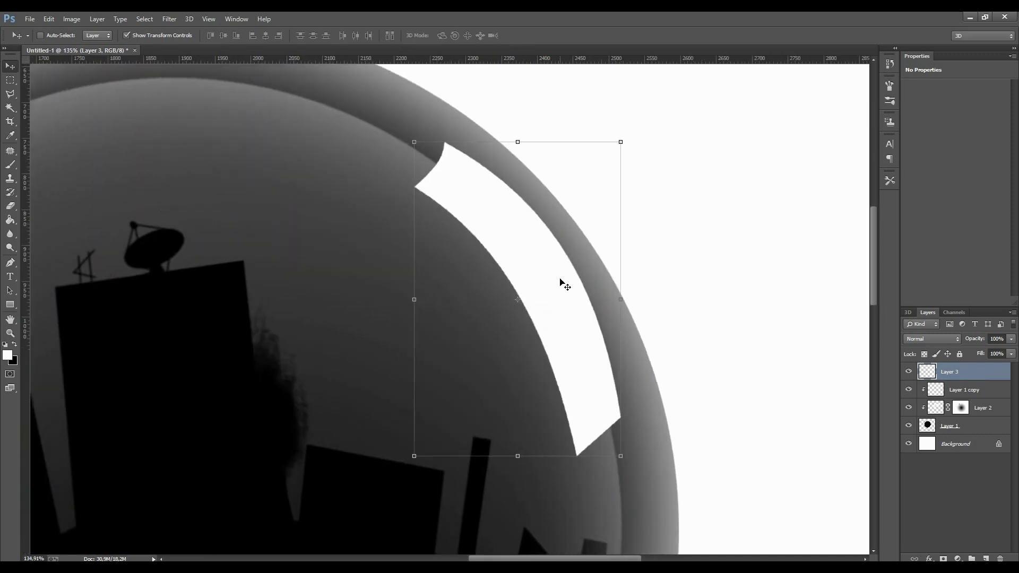
scroll(564, 285, up, 1)
scroll(575, 303, up, 2)
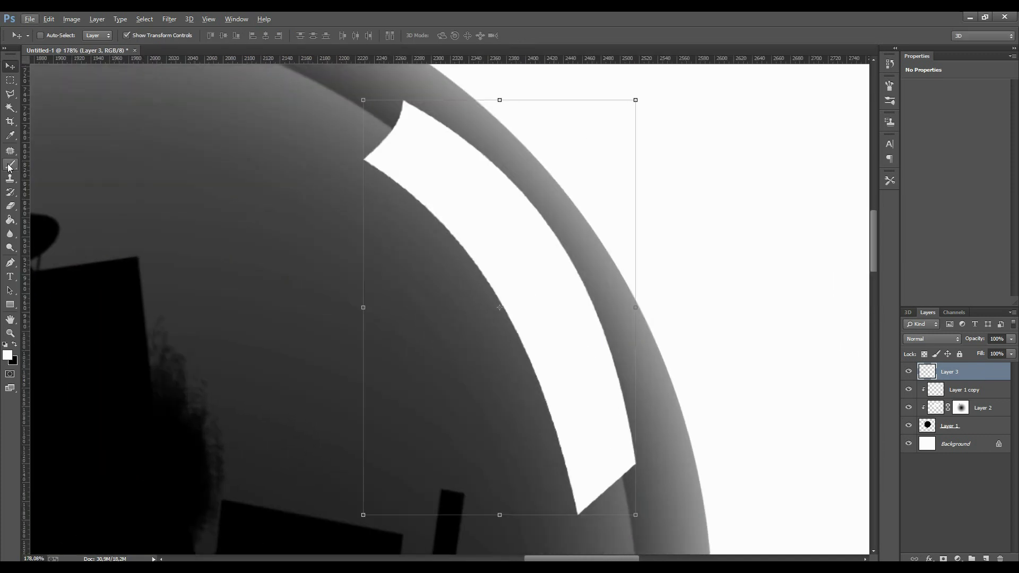
- Erase a straight thin diagonal gap across the curved highlight using the Eraser
click(11, 206)
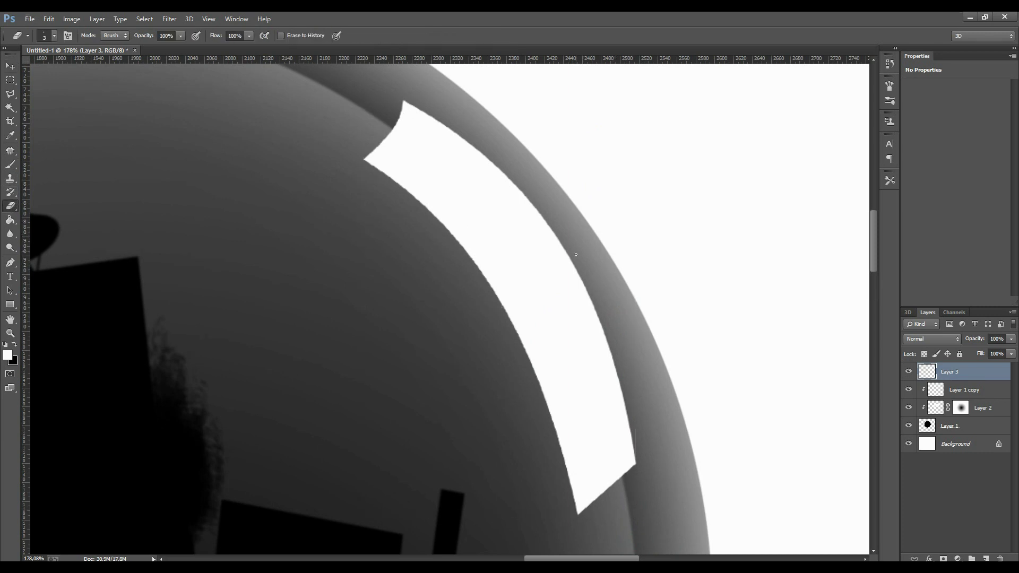
click(49, 37)
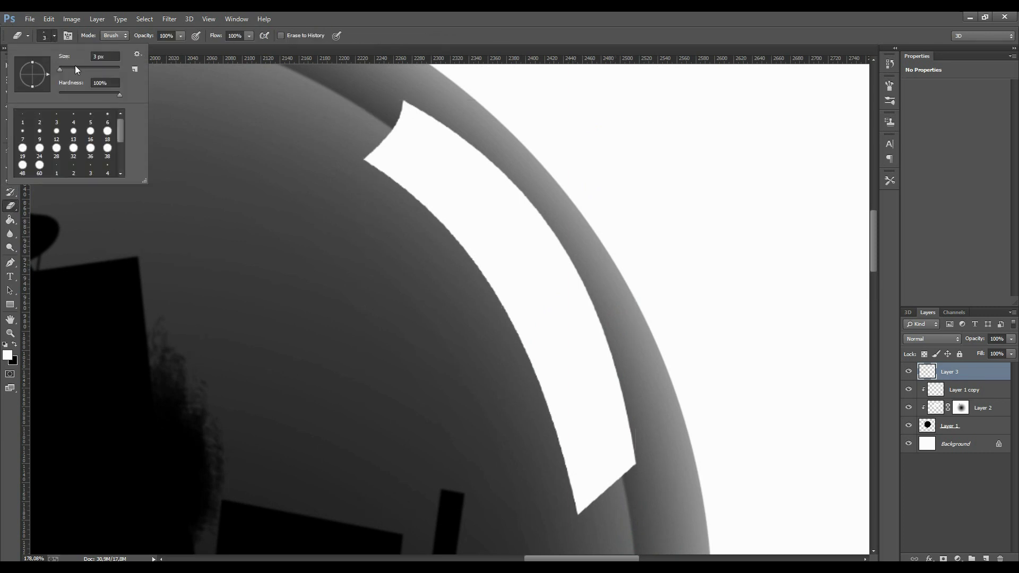
click(75, 67)
drag(571, 236, 508, 321)
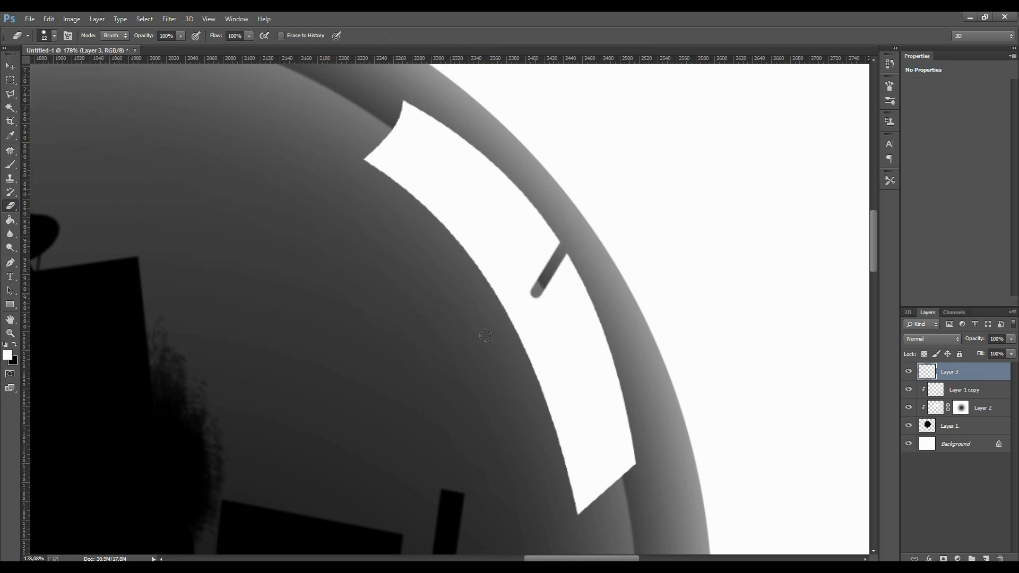
key(ctrl+z)
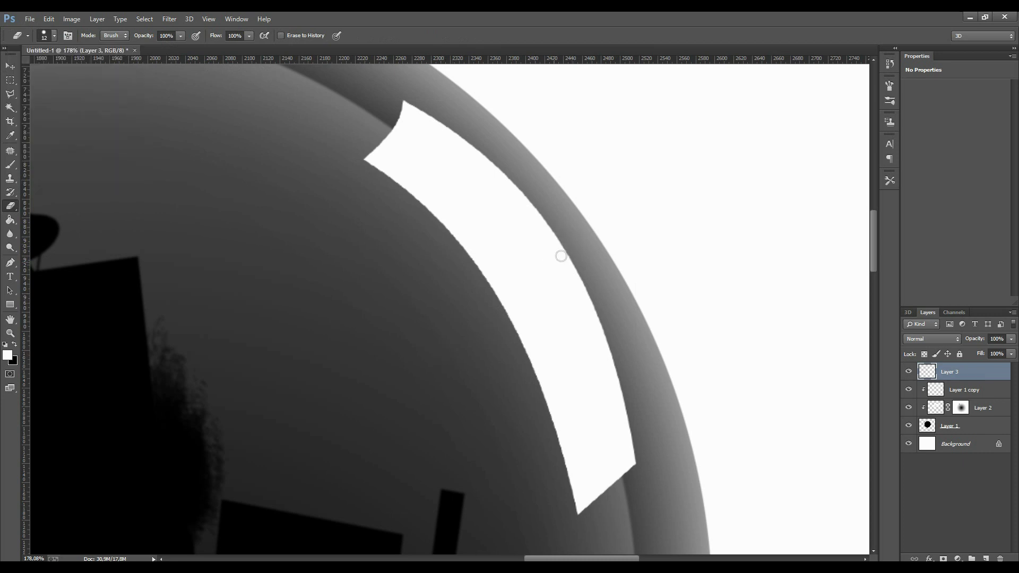
drag(568, 245, 479, 319)
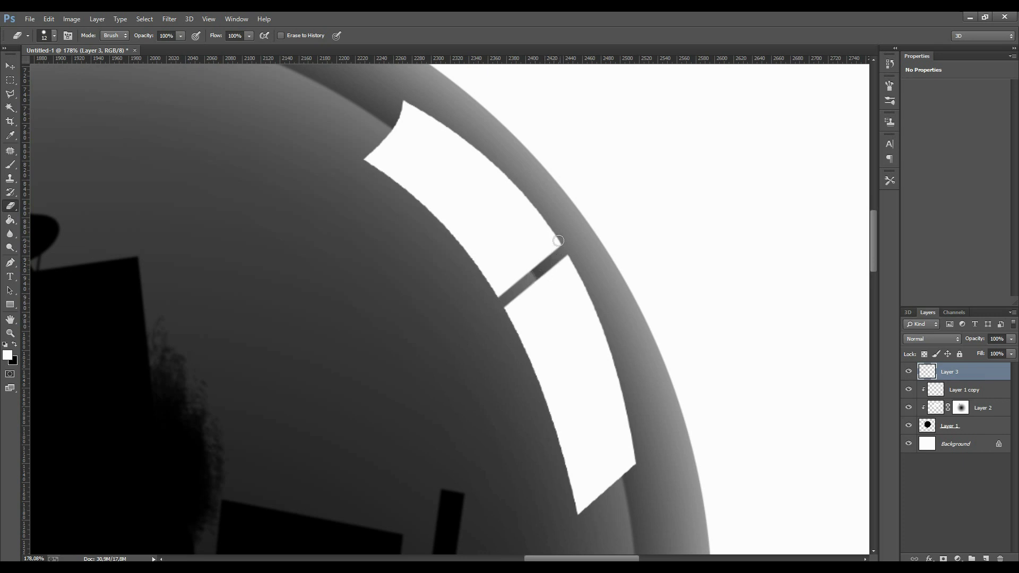
key(ctrl+z)
shift+click(499, 313)
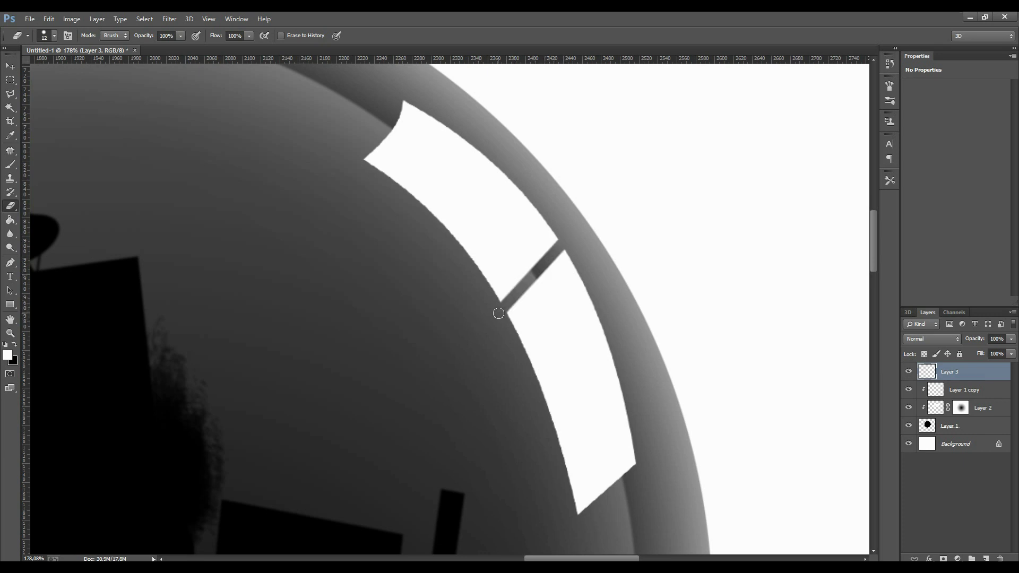
key(z)
right_click(425, 259)
click(444, 268)
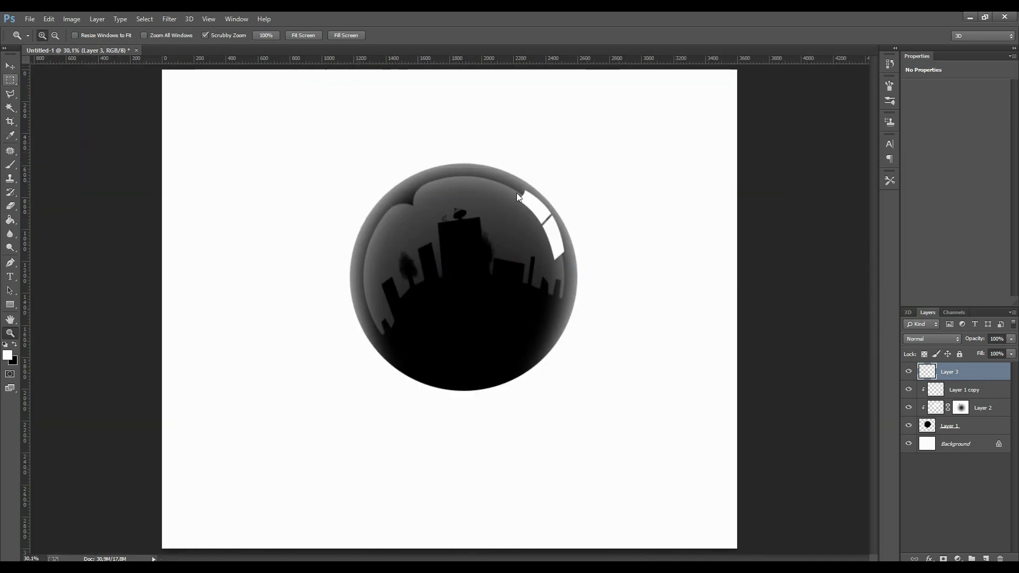
- Fade Layer 3's highlight with a gradient layer mask and set its opacity to 63%
click(943, 558)
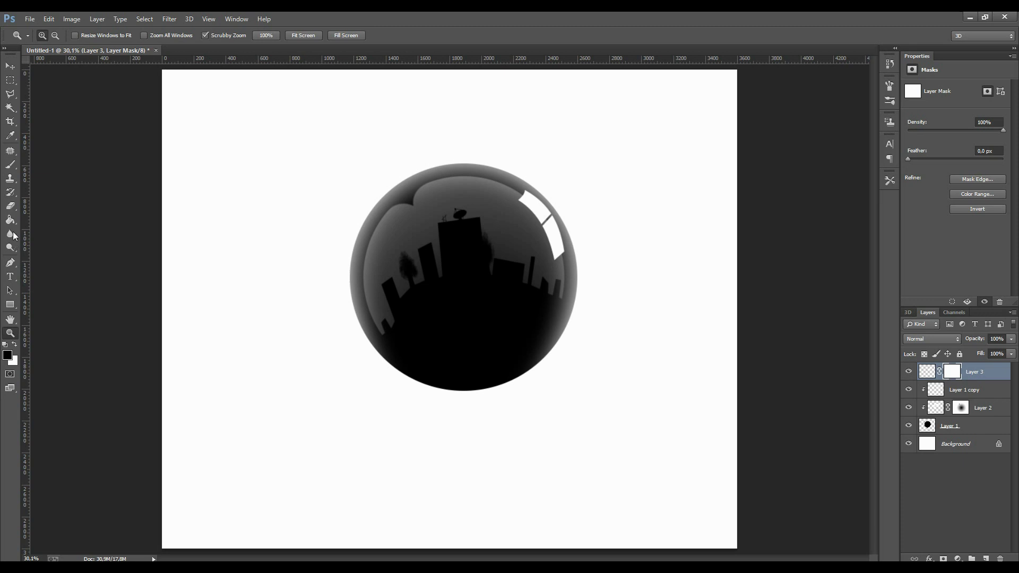
right_click(13, 224)
click(50, 218)
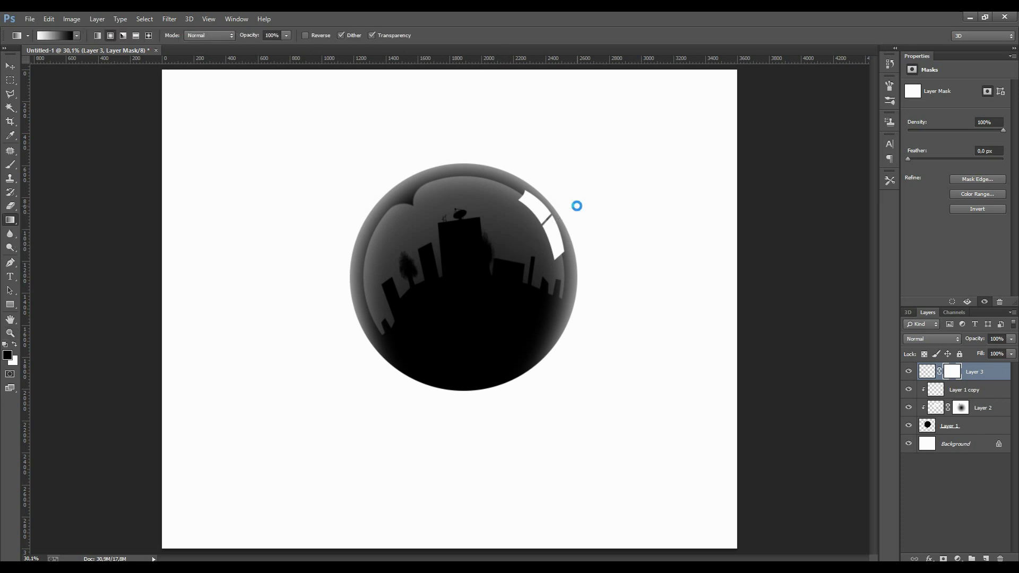
drag(576, 206, 577, 206)
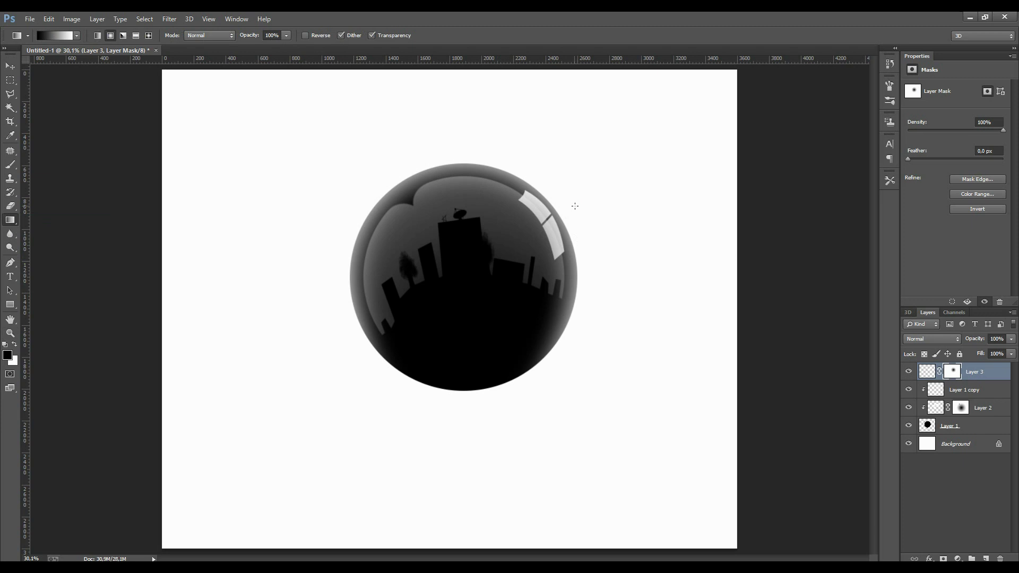
scroll(568, 214, up, 3)
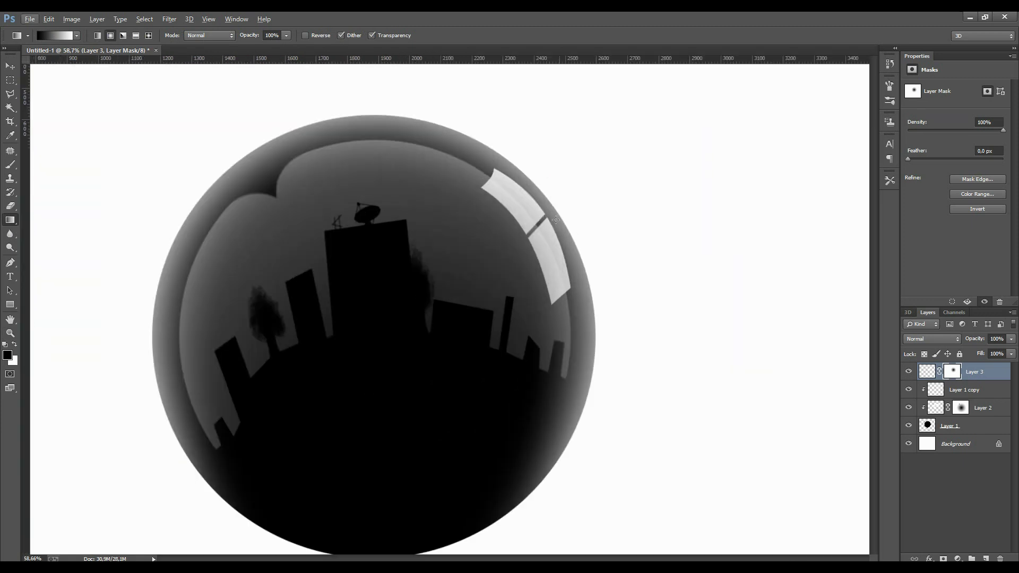
scroll(542, 226, up, 1)
scroll(542, 286, up, 1)
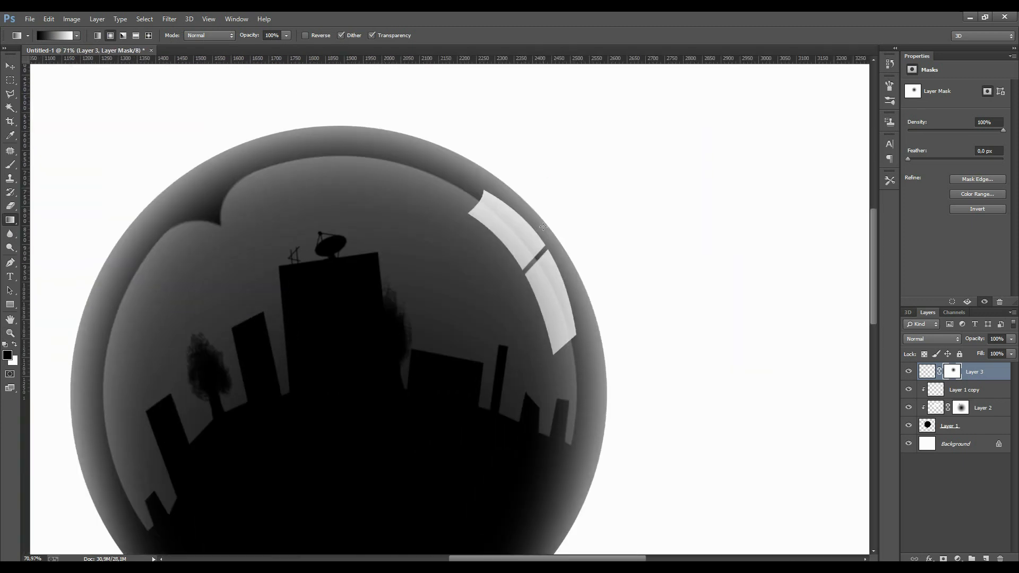
scroll(543, 301, up, 2)
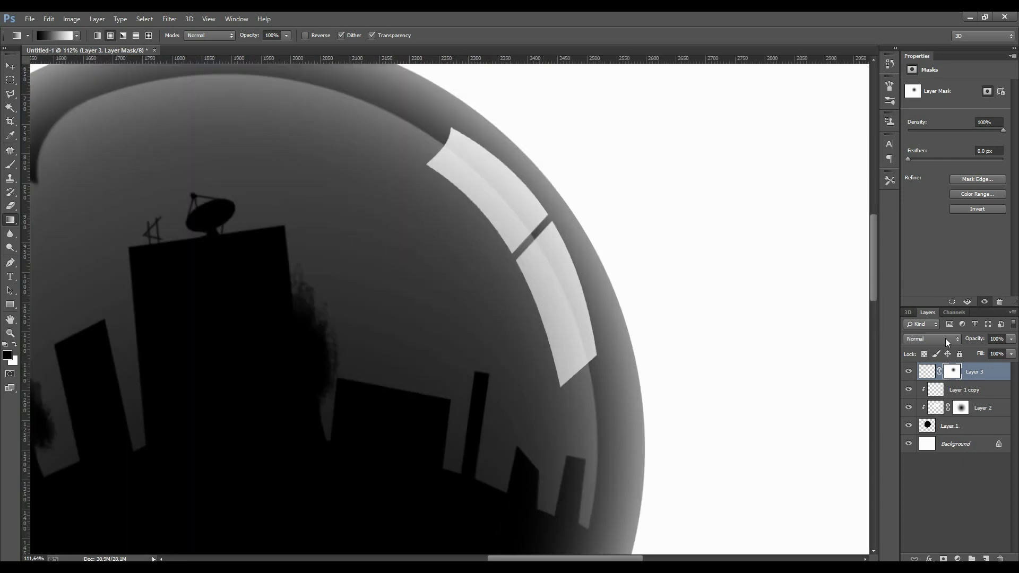
click(926, 371)
click(1010, 340)
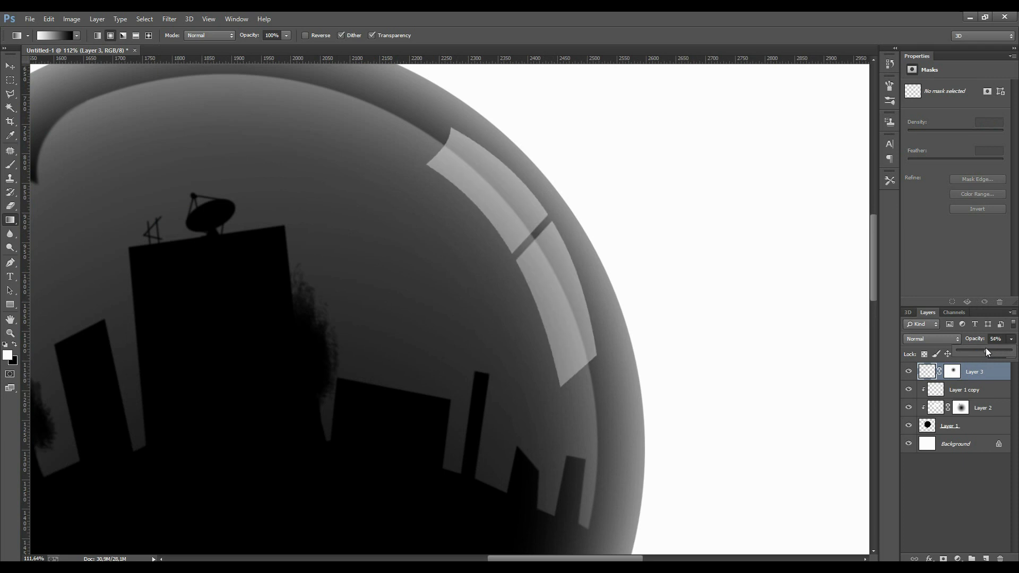
drag(985, 349, 991, 349)
- Fit the sphere on screen and add a new empty Layer 4 above Layer 3
click(10, 333)
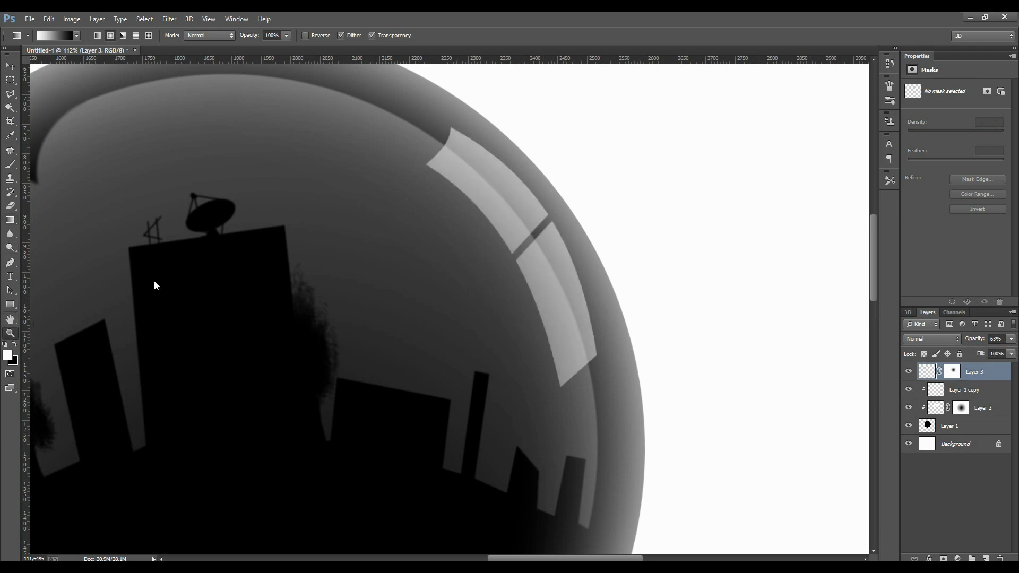
right_click(295, 252)
click(334, 259)
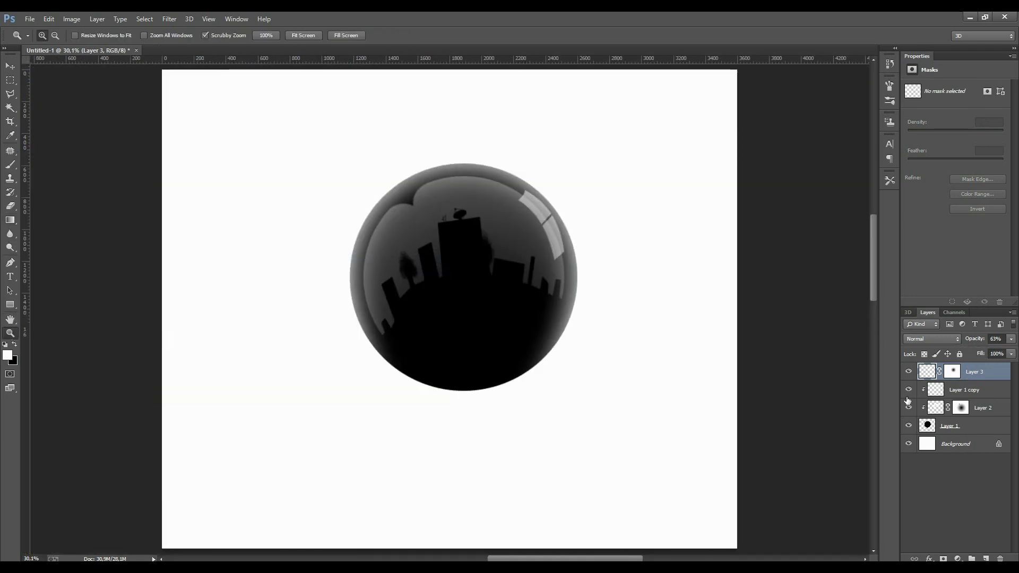
click(983, 559)
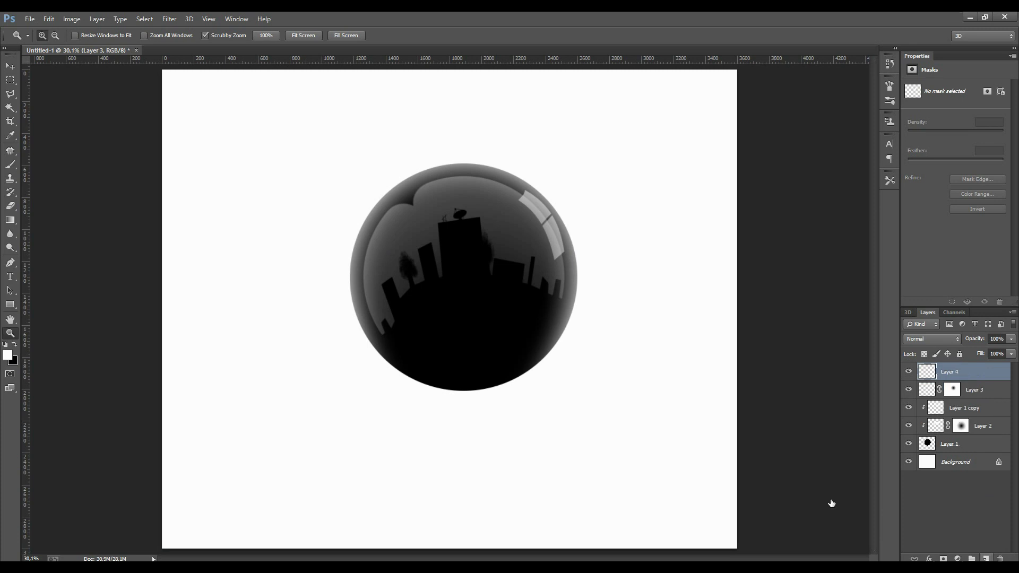
- Make a thin crescent selection left of the sphere from two overlapping ellipses
right_click(10, 80)
click(48, 90)
drag(247, 144, 504, 412)
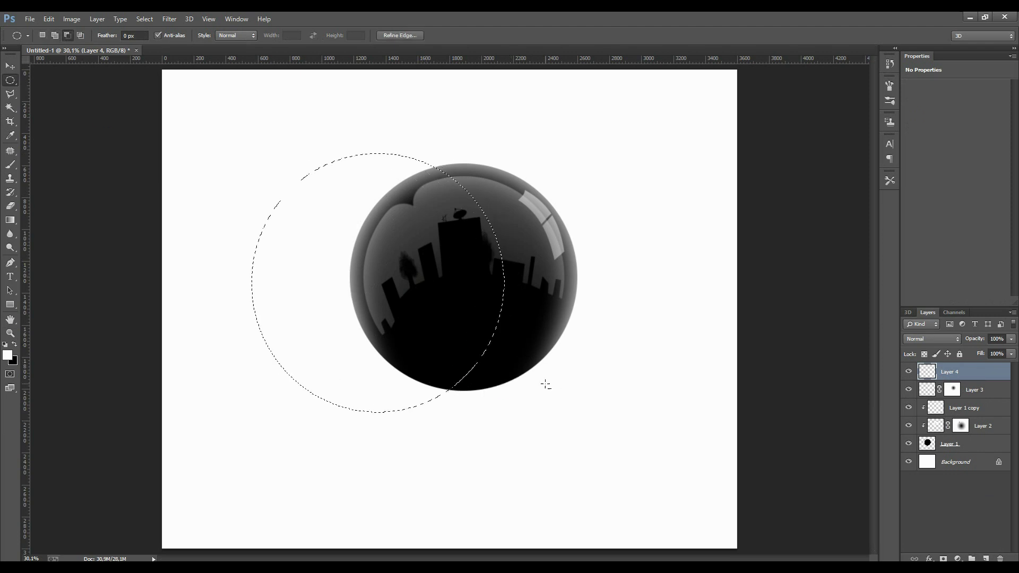
mouse_move(603, 472)
mouse_down()
mouse_move(524, 413)
mouse_move(283, 174)
mouse_up()
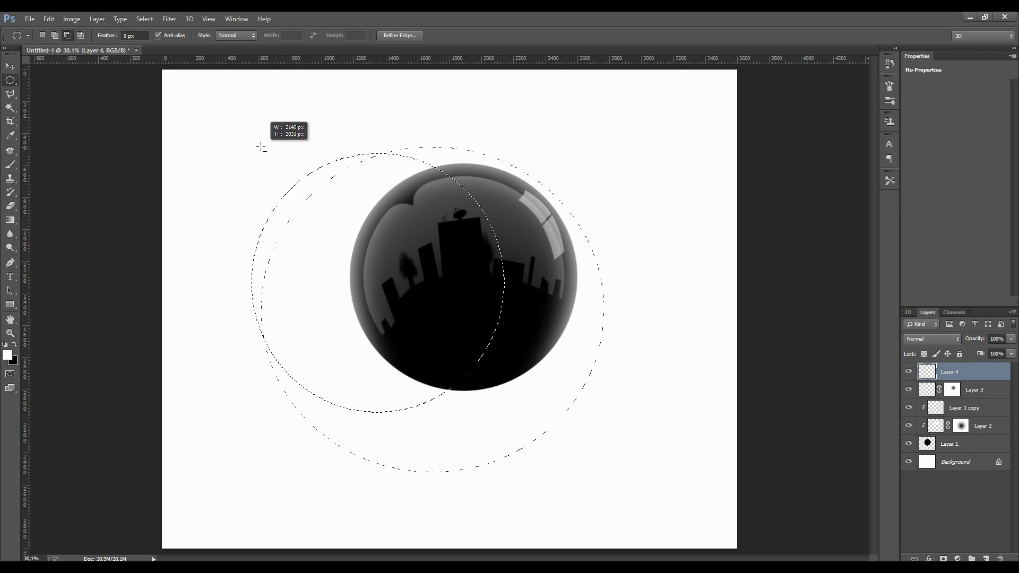
drag(271, 153, 254, 140)
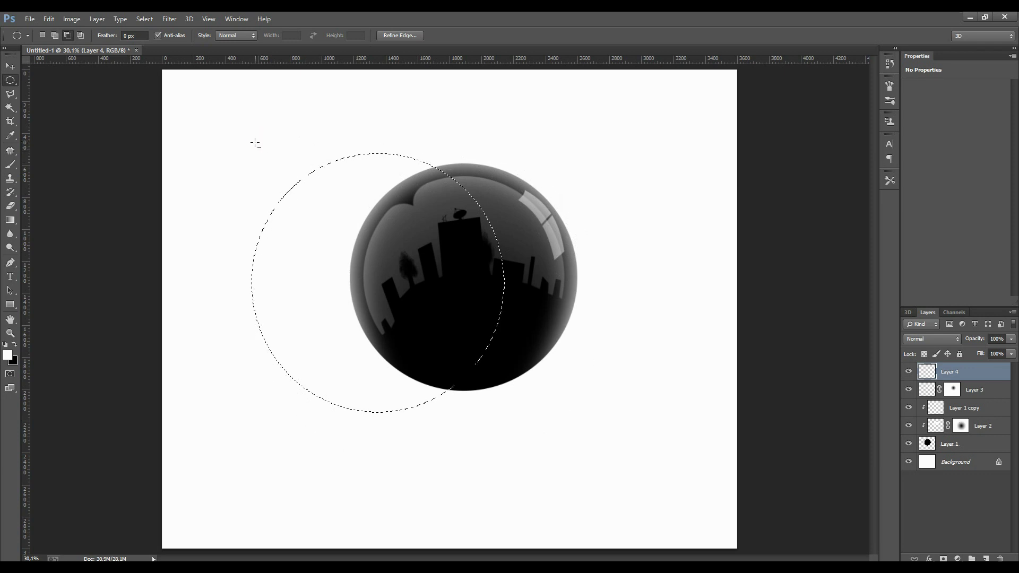
- Fill the crescent selection with white using the Paint Bucket and deselect
click(17, 219)
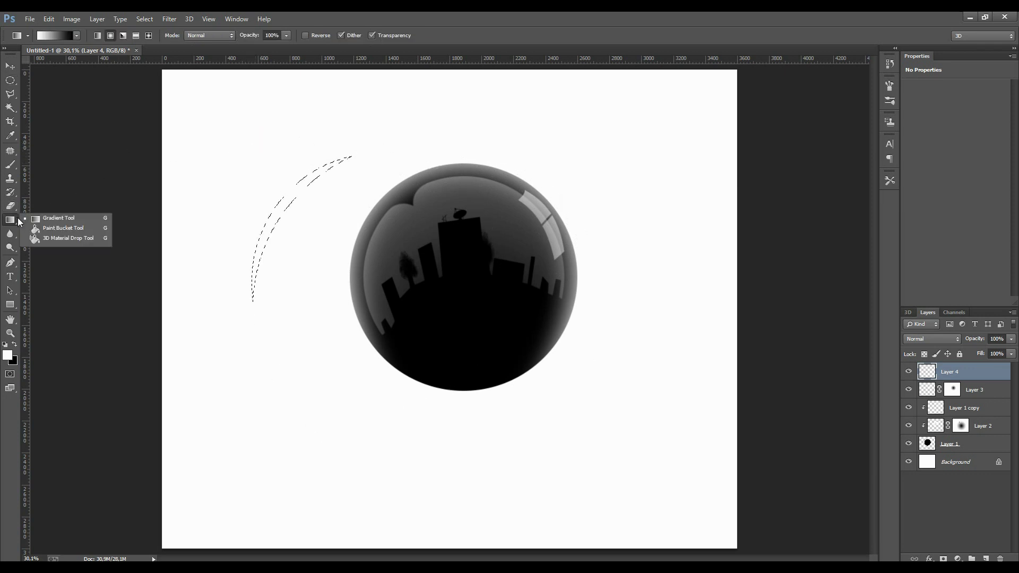
click(61, 228)
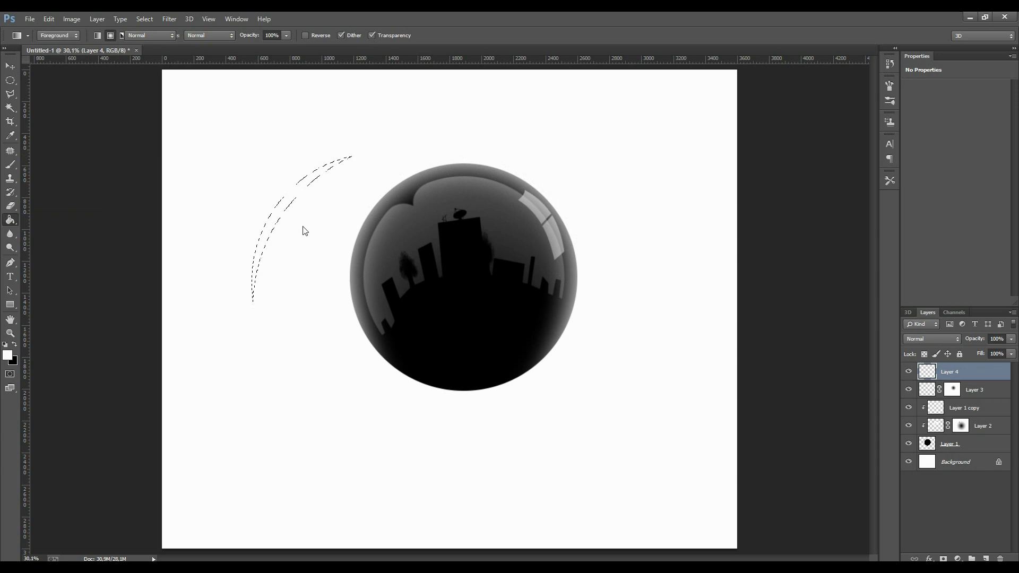
click(283, 207)
click(12, 81)
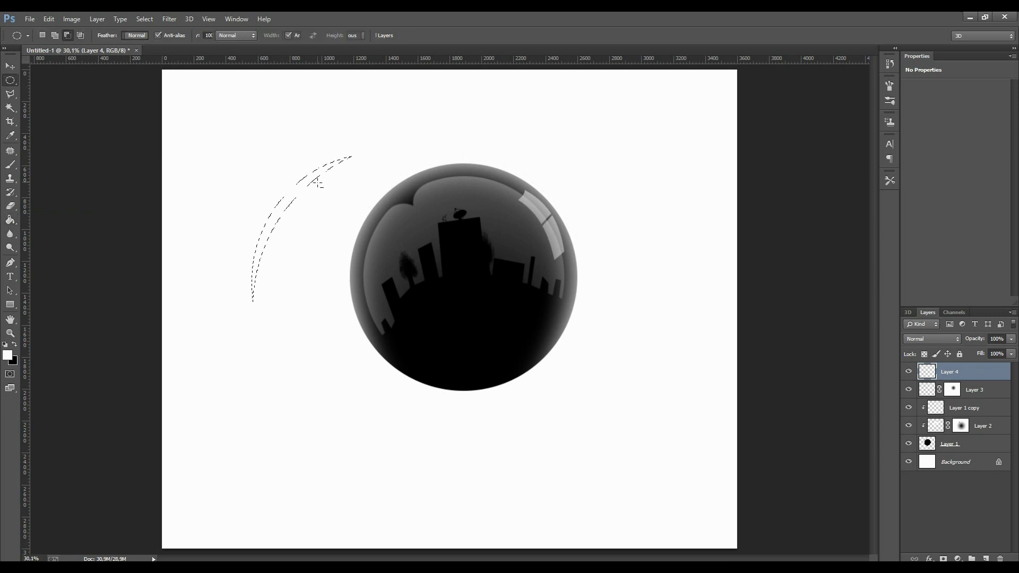
right_click(320, 185)
click(332, 192)
- Move the white crescent onto the sphere's upper-left edge and rotate it about -14° to follow the curve
click(11, 66)
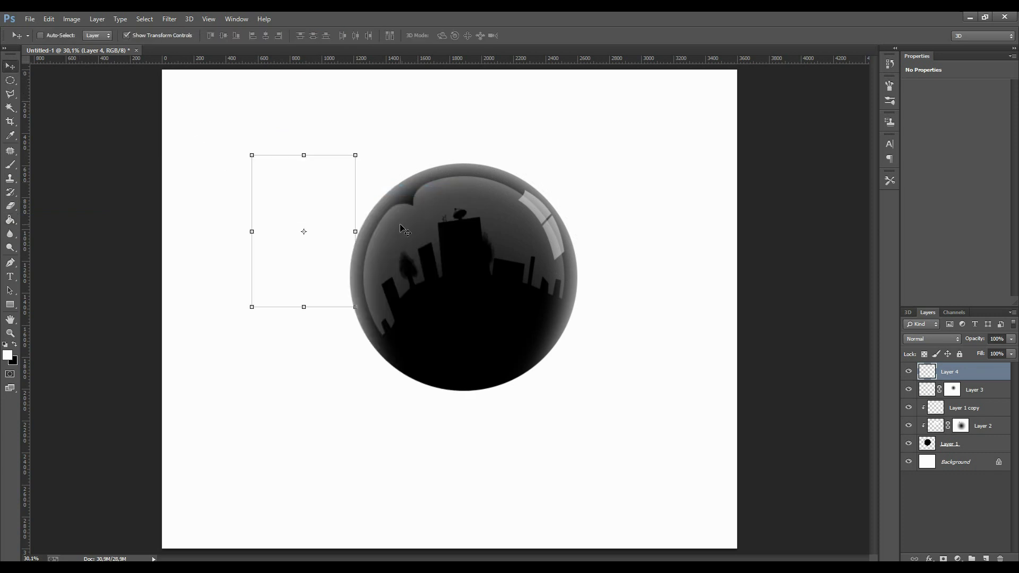
drag(321, 198, 431, 222)
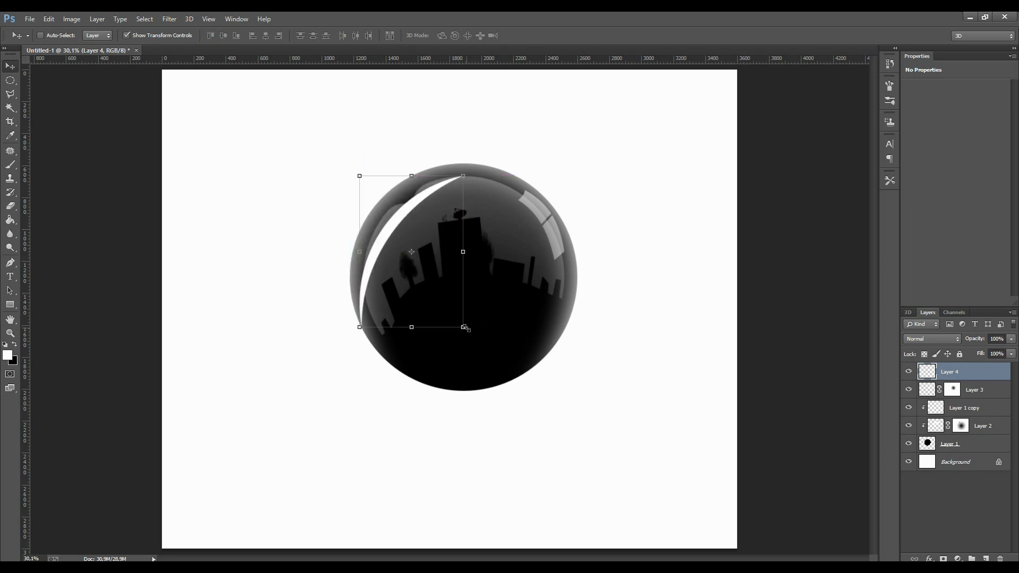
click(463, 326)
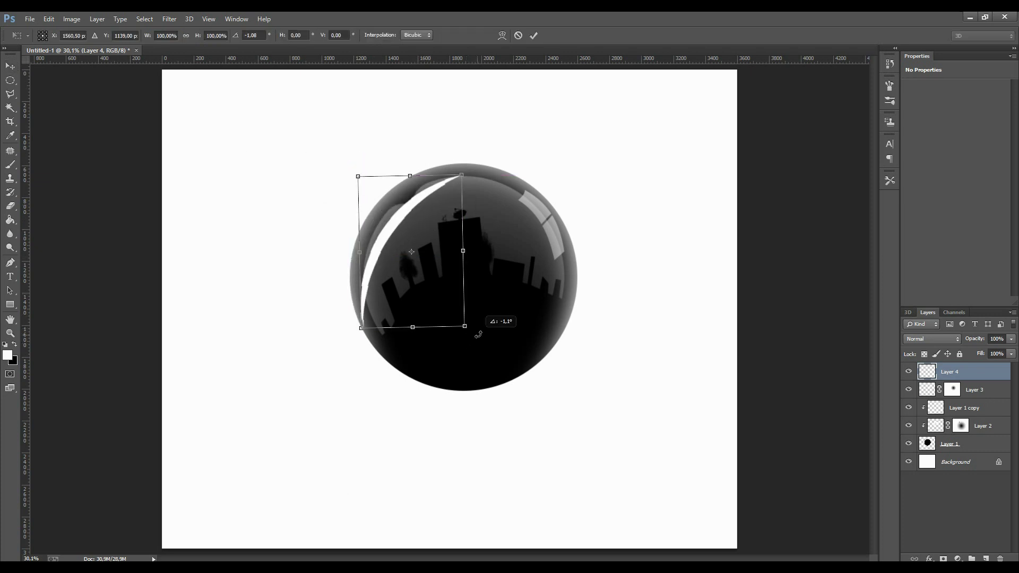
mouse_move(470, 343)
mouse_down()
mouse_move(474, 319)
mouse_move(422, 289)
mouse_move(431, 290)
mouse_up()
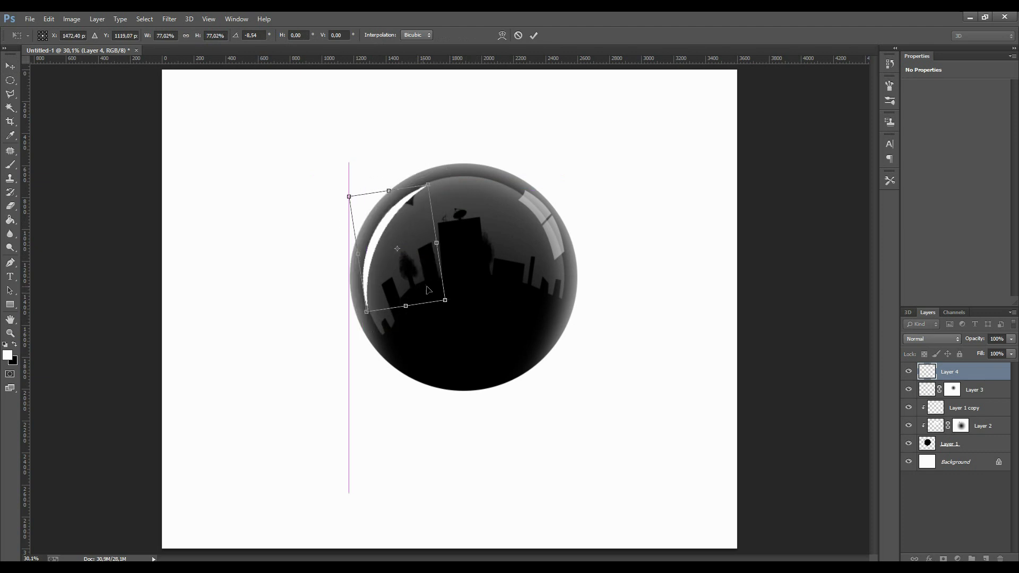
scroll(430, 290, up, 2)
scroll(429, 290, up, 1)
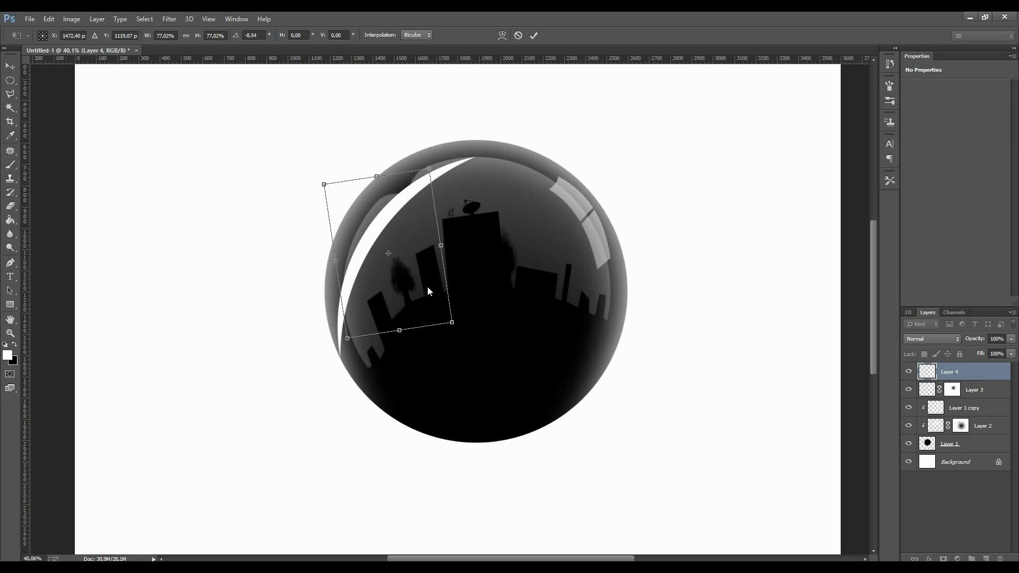
scroll(428, 290, up, 1)
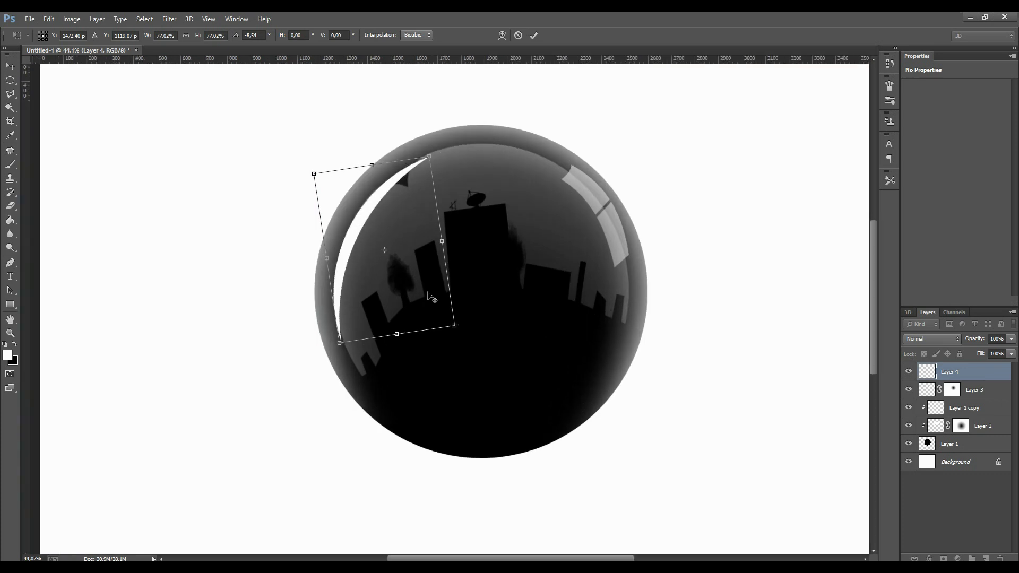
scroll(432, 297, up, 1)
scroll(440, 310, up, 1)
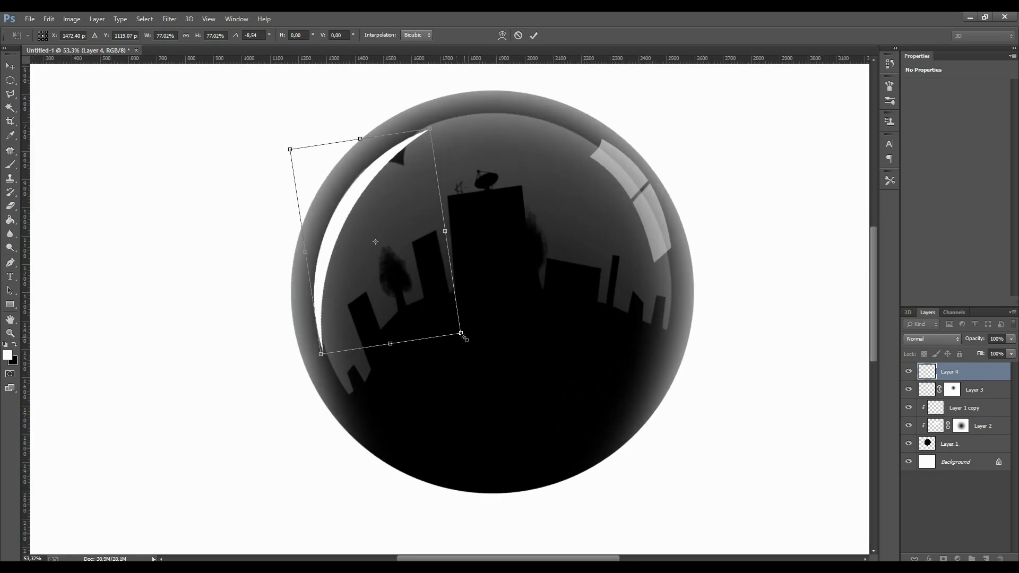
drag(471, 341, 480, 337)
drag(433, 258, 428, 266)
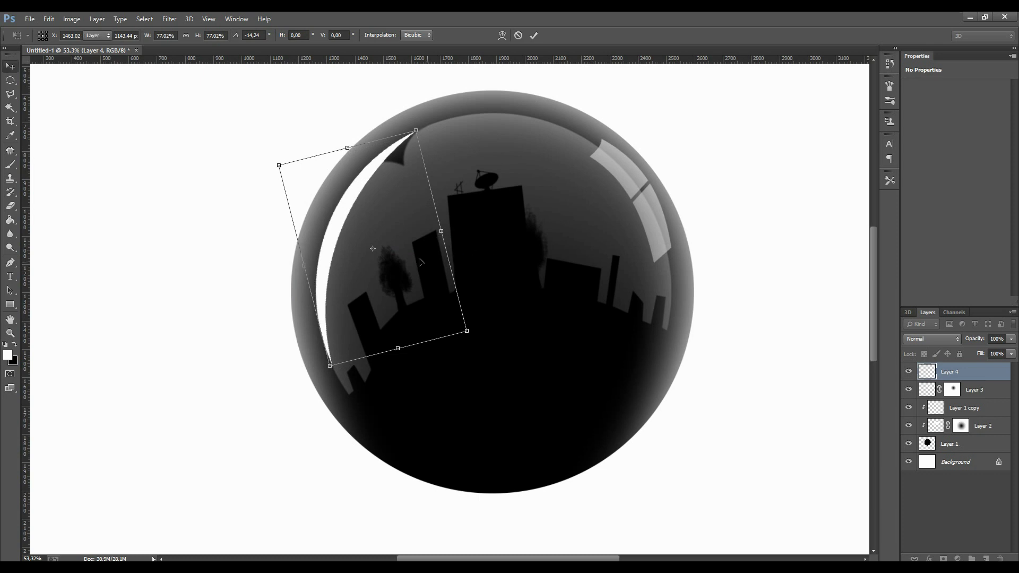
key(Return)
- Delete the crescent's top end inside a Polygonal Lasso selection, leaving a straight angled tip
key(l)
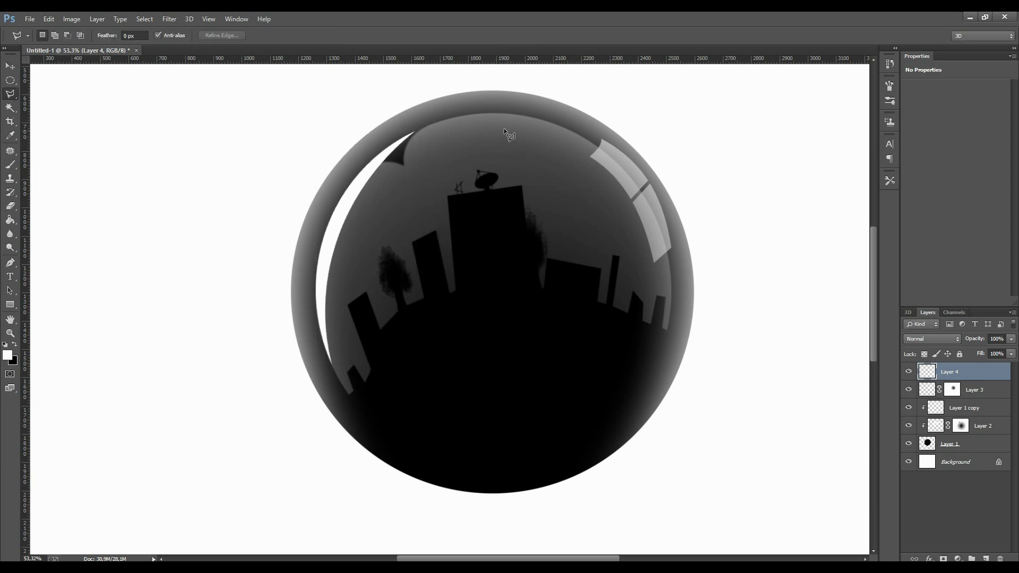
click(509, 132)
click(338, 85)
click(244, 155)
double_click(521, 171)
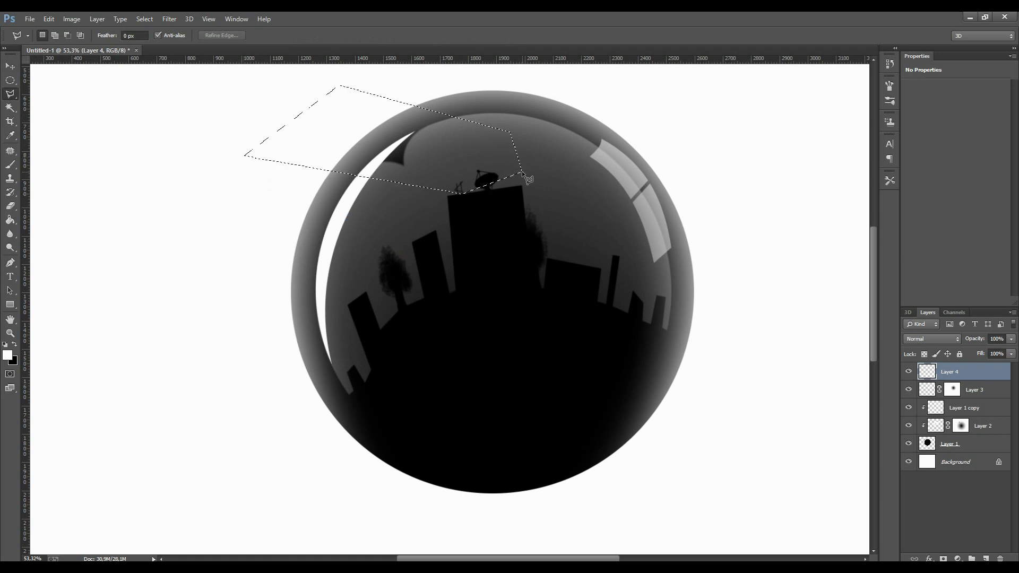
right_click(431, 171)
click(456, 177)
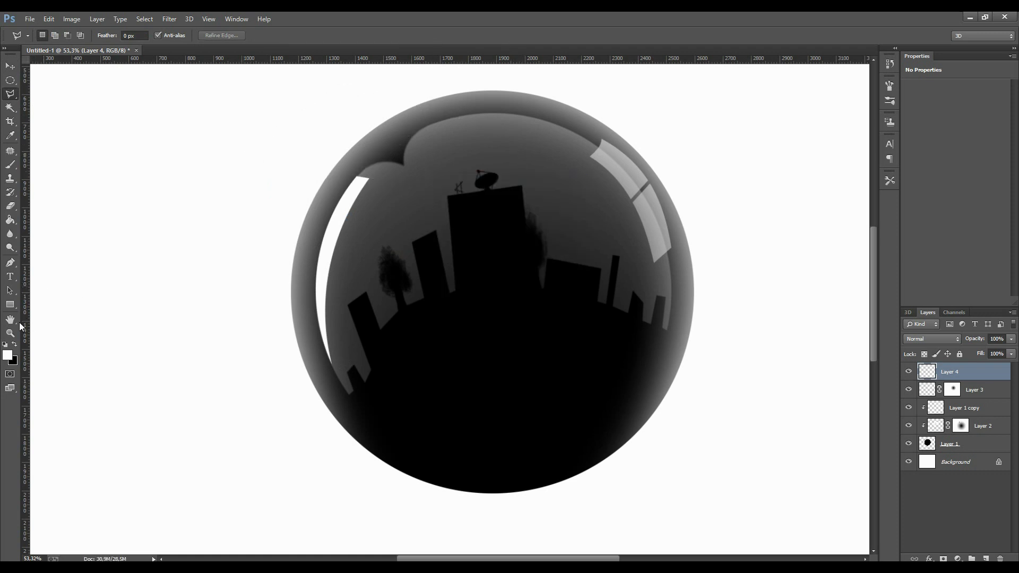
click(11, 334)
drag(357, 180, 403, 131)
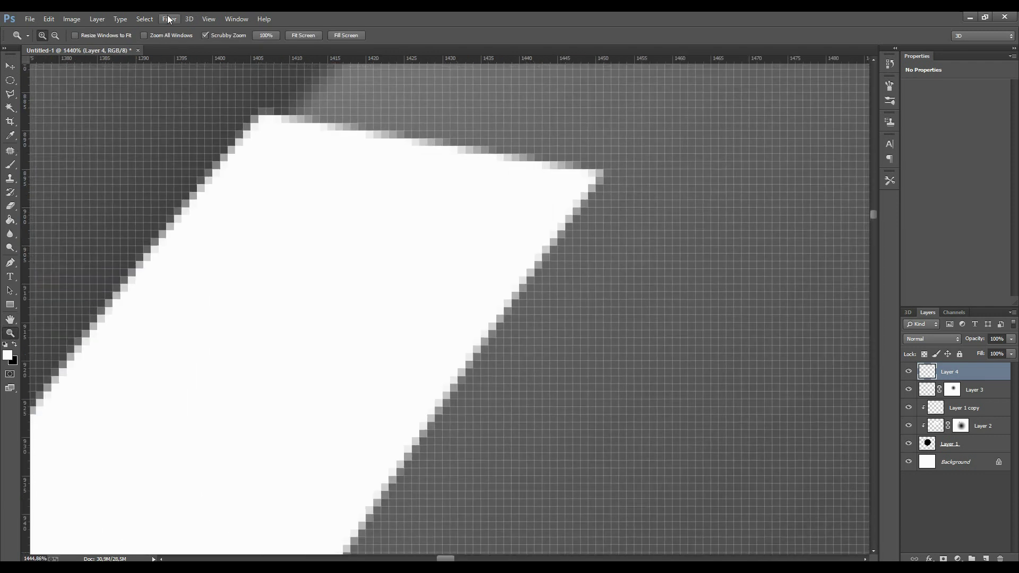
- Open Filter > Blur > Gaussian Blur for the Layer 4 crescent
click(169, 19)
mouse_move(174, 145)
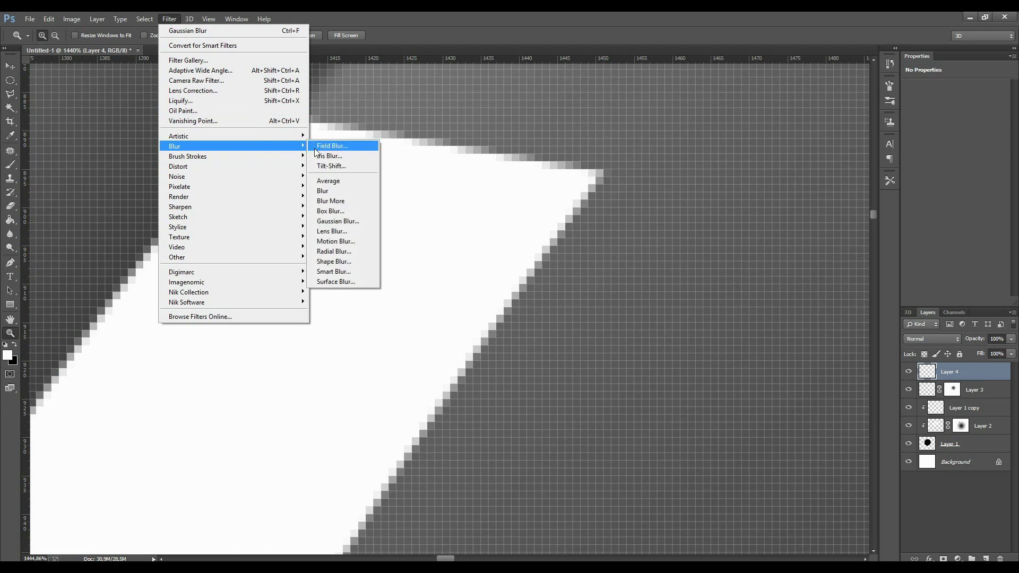
click(357, 223)
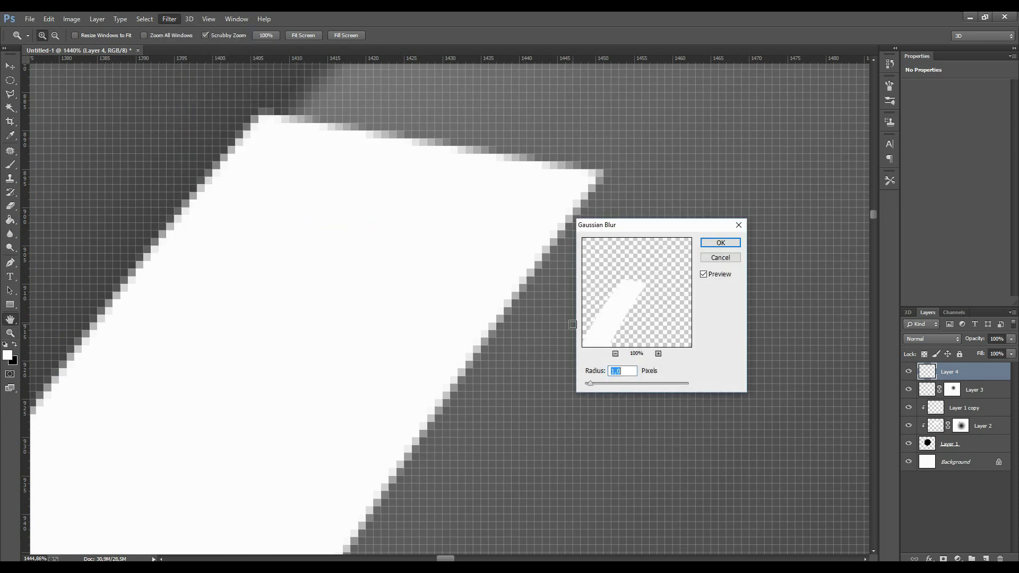
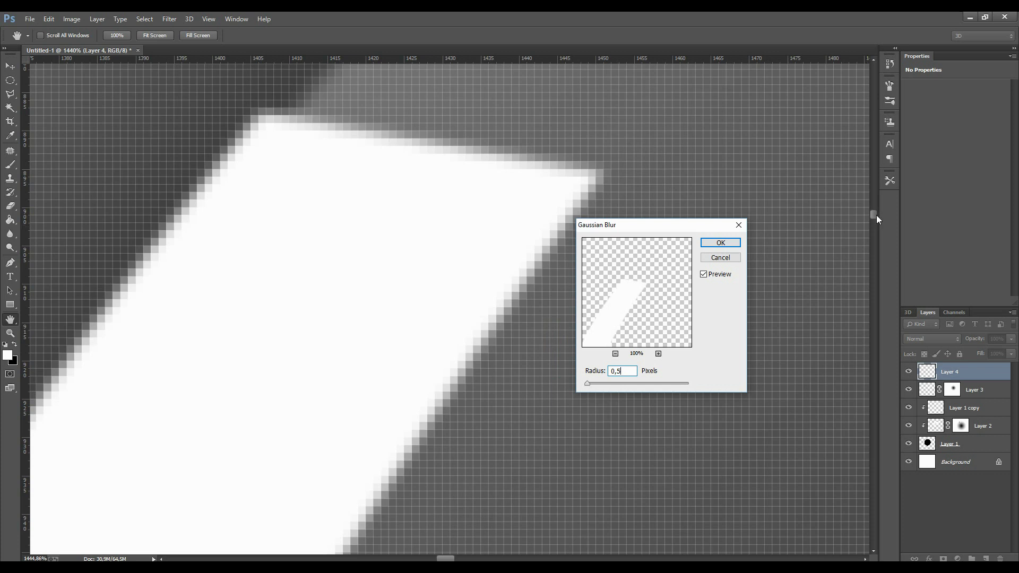
- Apply a 0.5 px Gaussian Blur to the highlight stripe and zoom in on the sphere's left side
click(730, 245)
key(z)
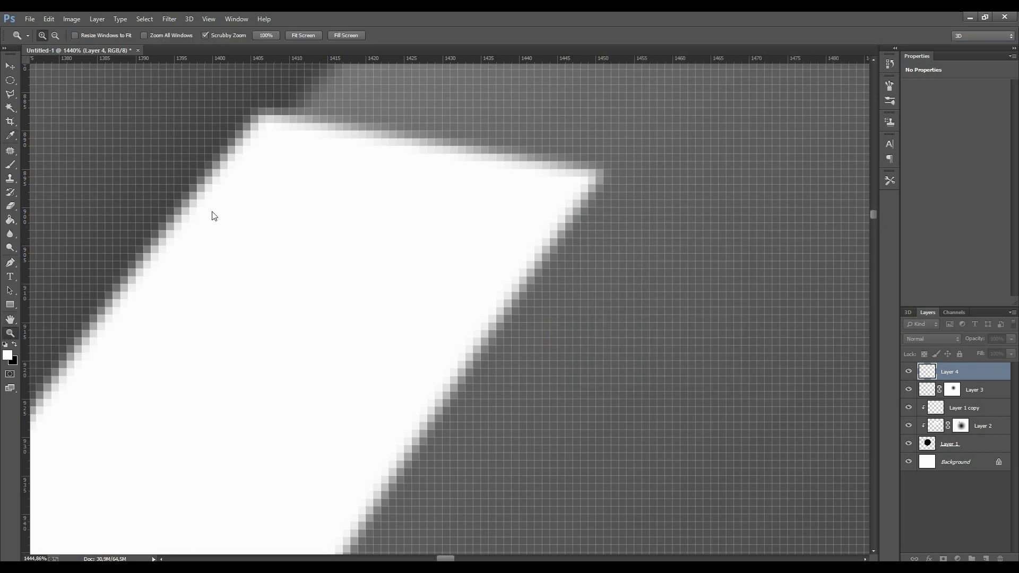
right_click(221, 257)
click(253, 268)
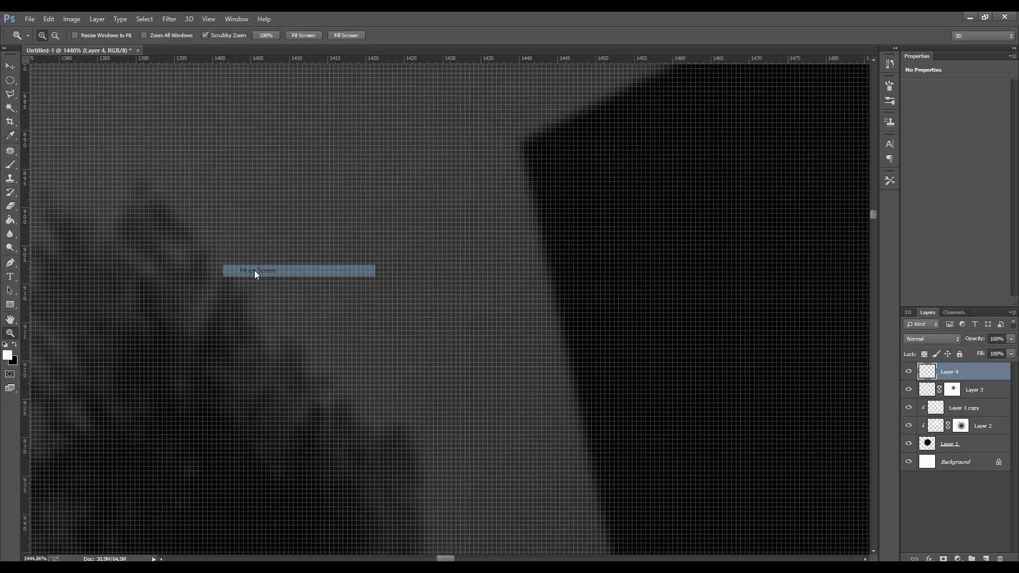
drag(365, 220, 408, 226)
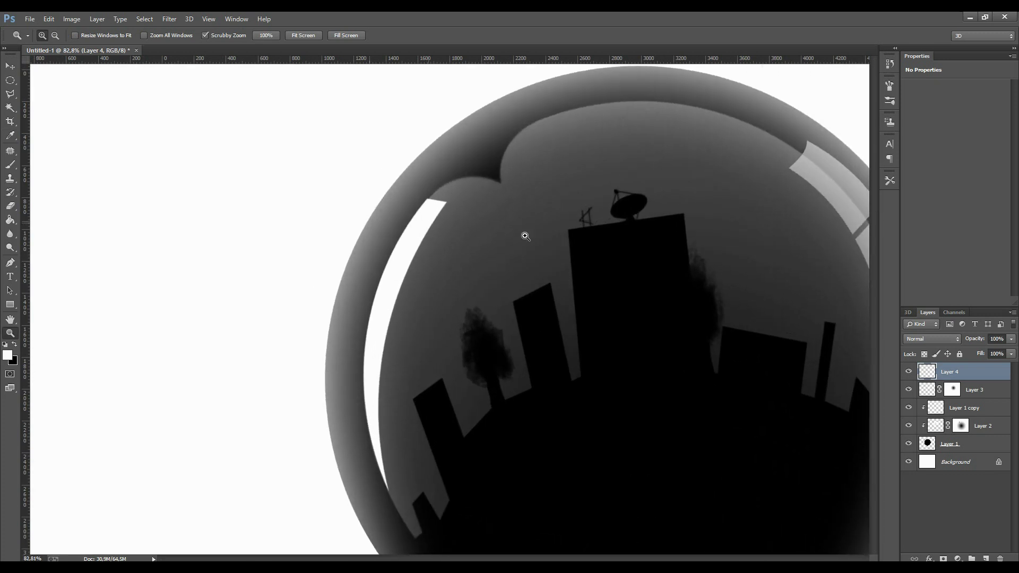
- Set Layer 4 to 74% opacity, shift the stripe about 17 px left, and fit the view to screen
click(1012, 340)
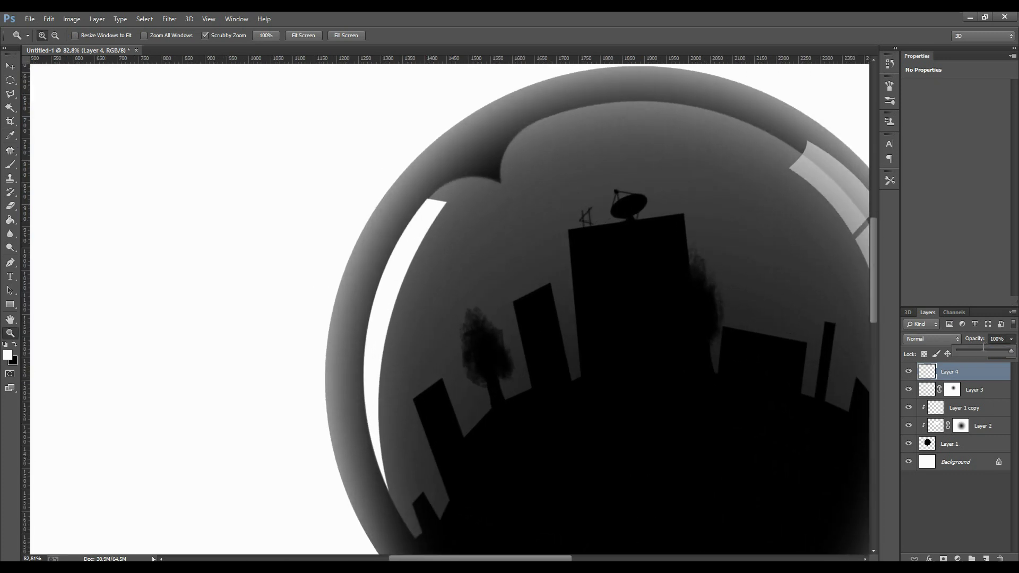
drag(975, 350, 974, 351)
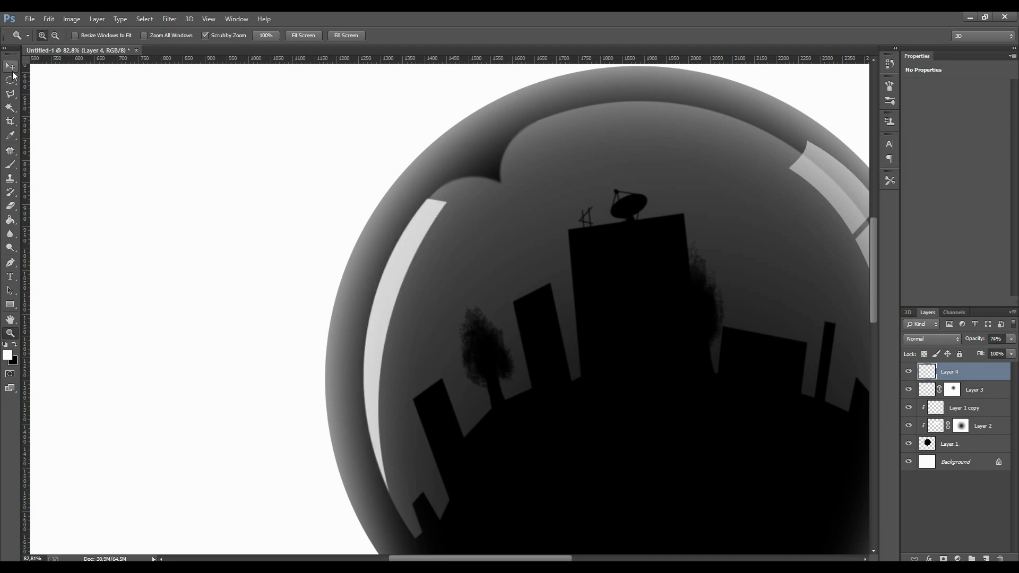
key(v)
drag(433, 243, 424, 242)
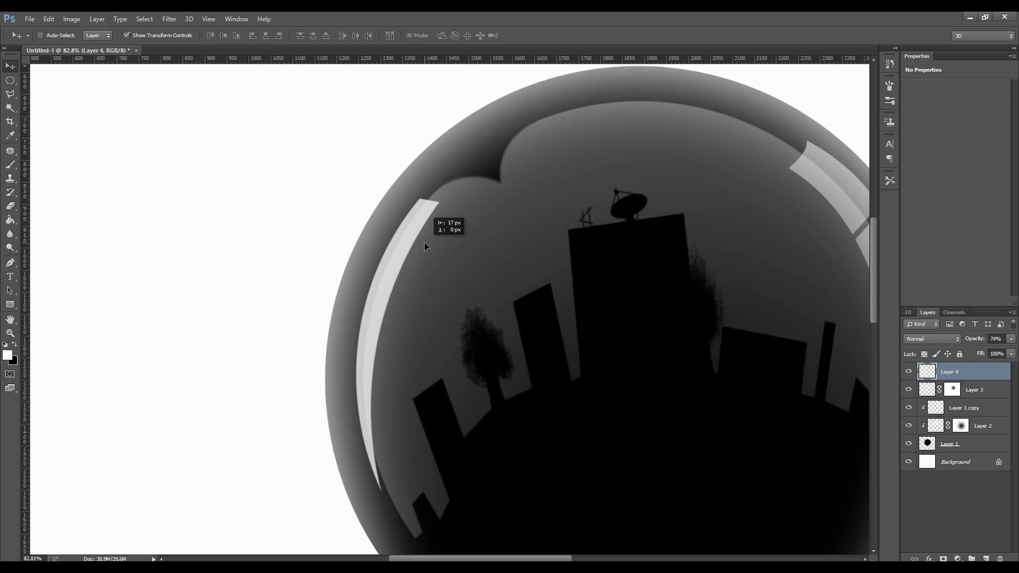
click(10, 332)
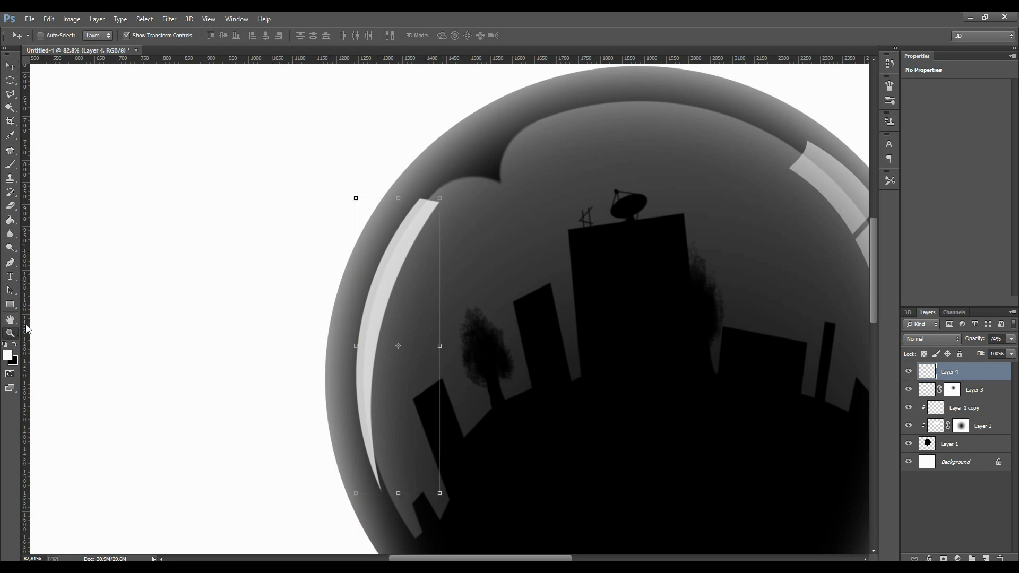
right_click(307, 277)
click(327, 284)
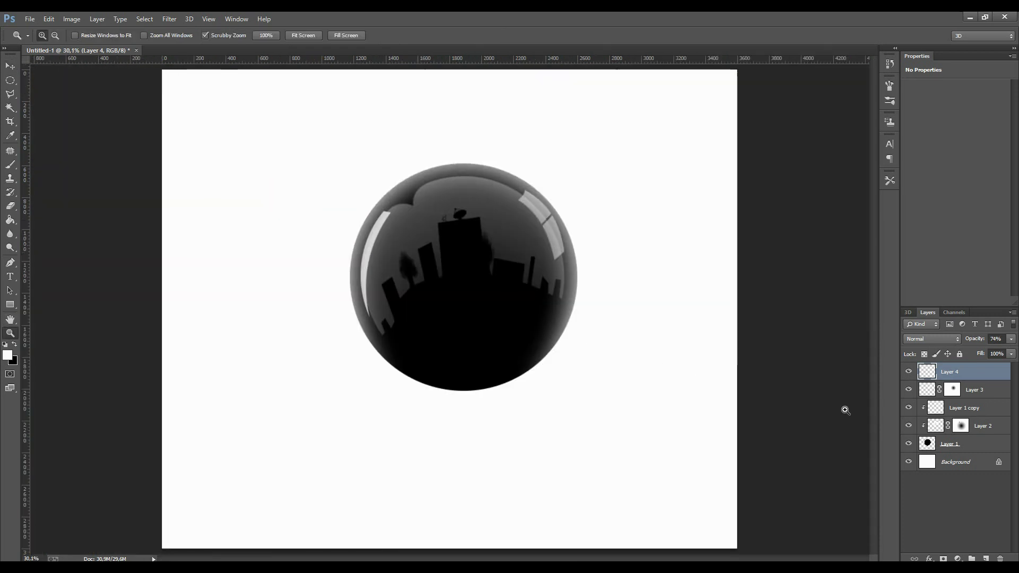
- Fill the Background layer with light grey #d0d0d0 using the Paint Bucket
click(976, 462)
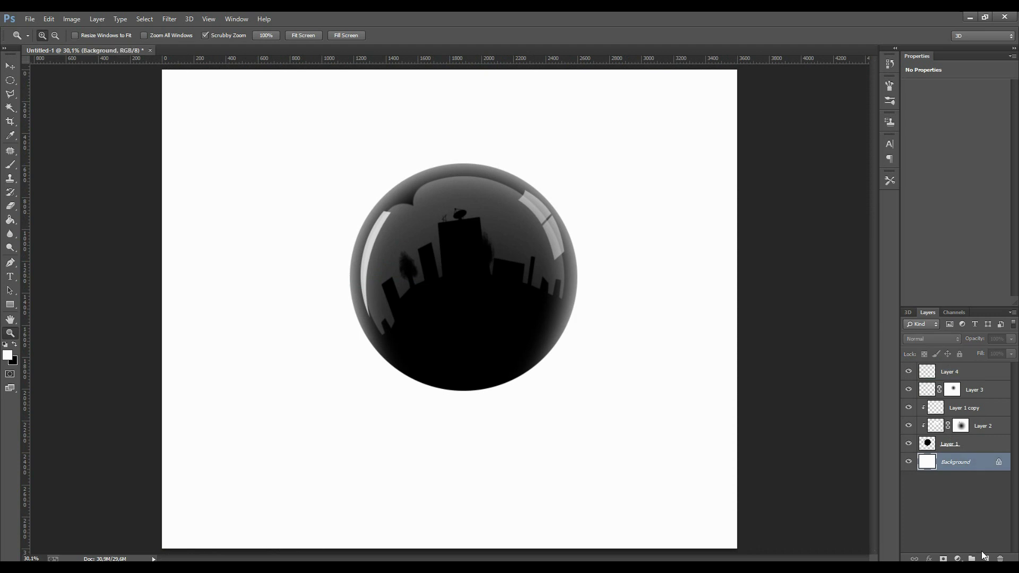
click(10, 219)
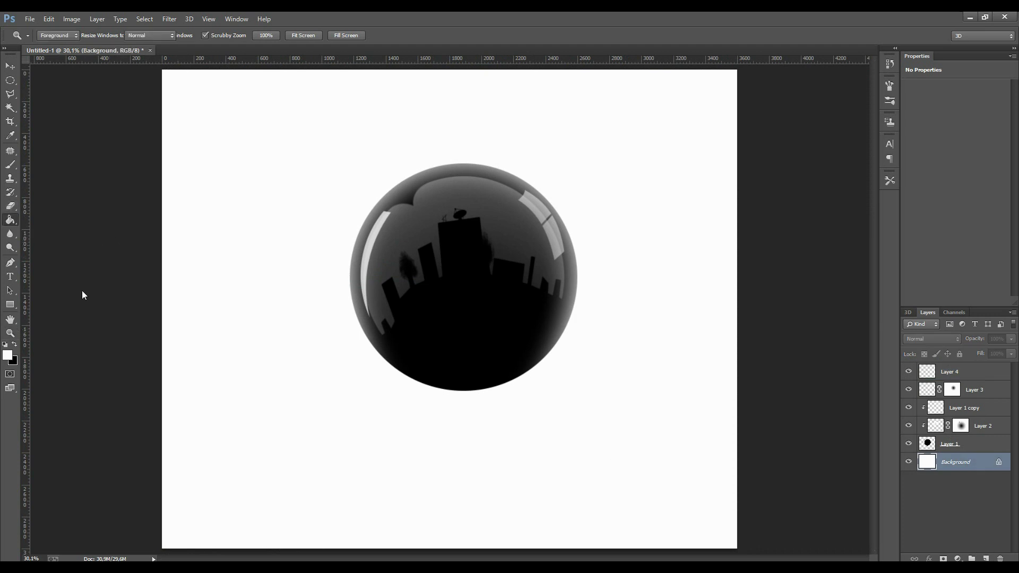
click(9, 359)
click(673, 355)
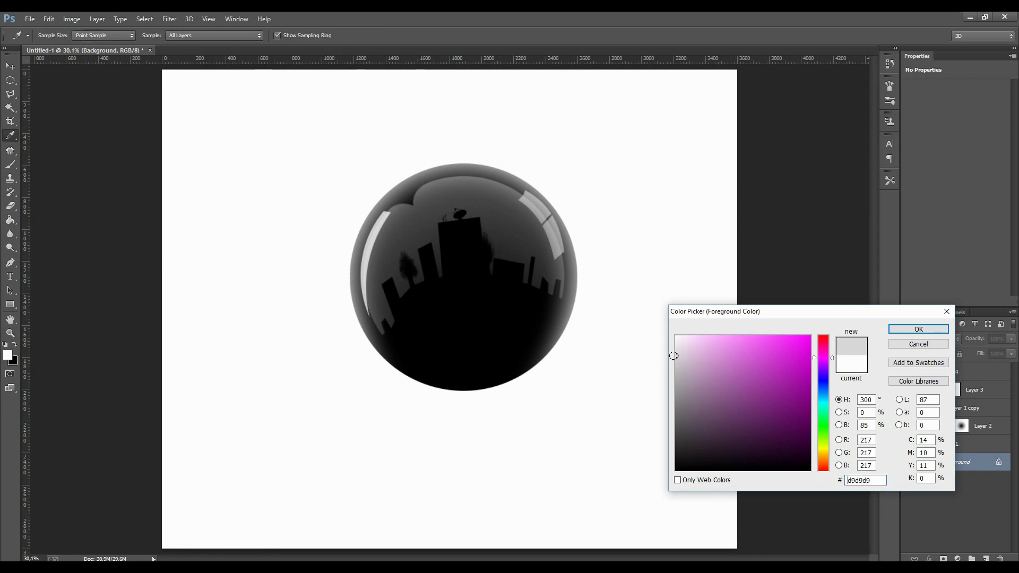
drag(673, 356, 676, 360)
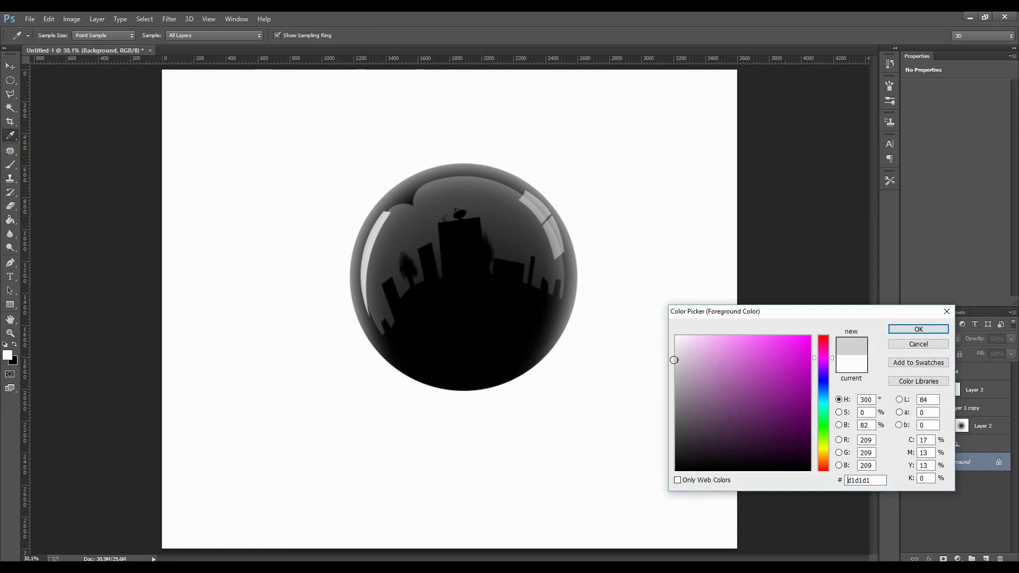
click(907, 330)
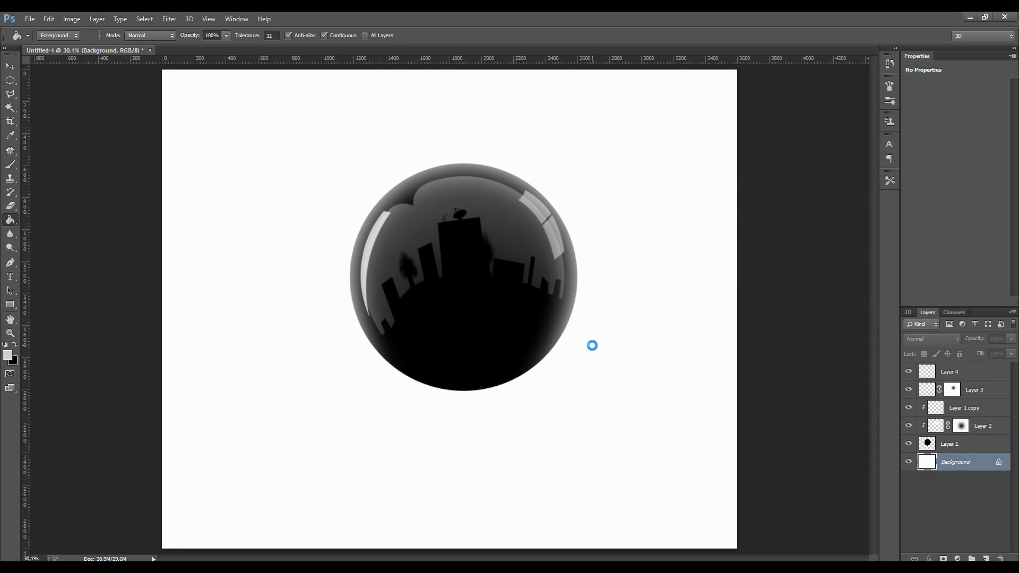
click(592, 345)
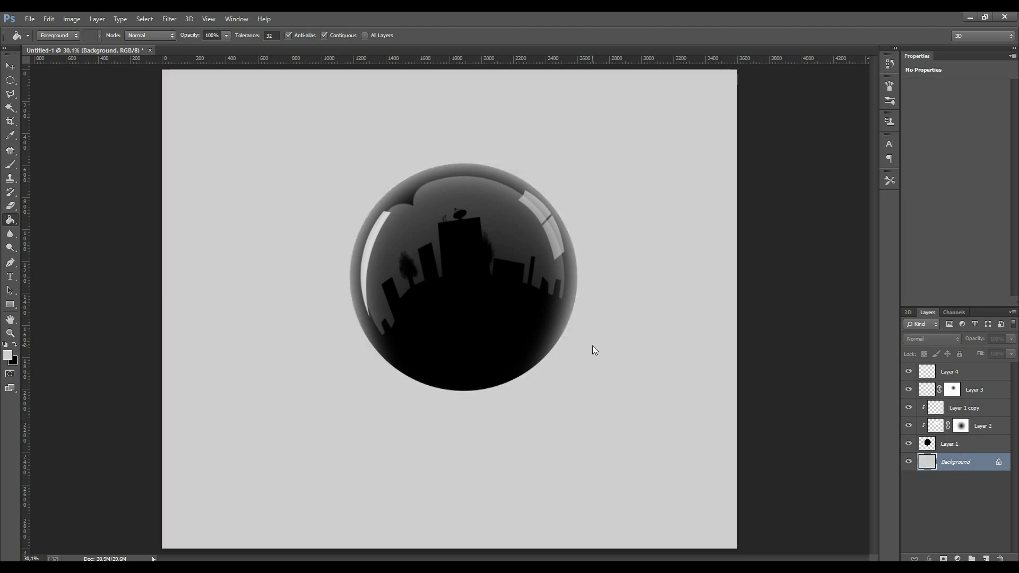
- On a new layer, paint a soft black shadow below the sphere with a ~1053 px brush
click(986, 559)
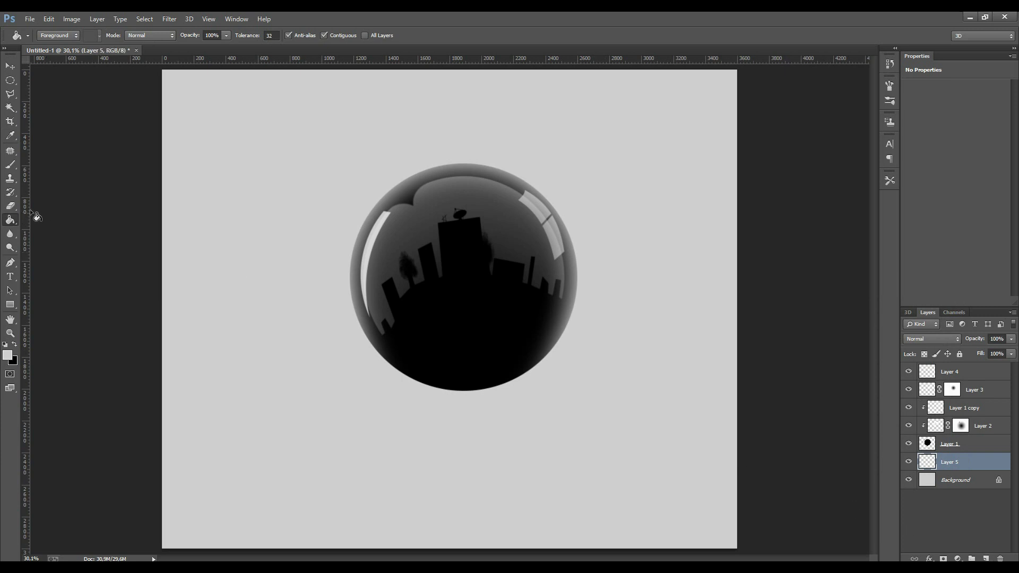
click(9, 168)
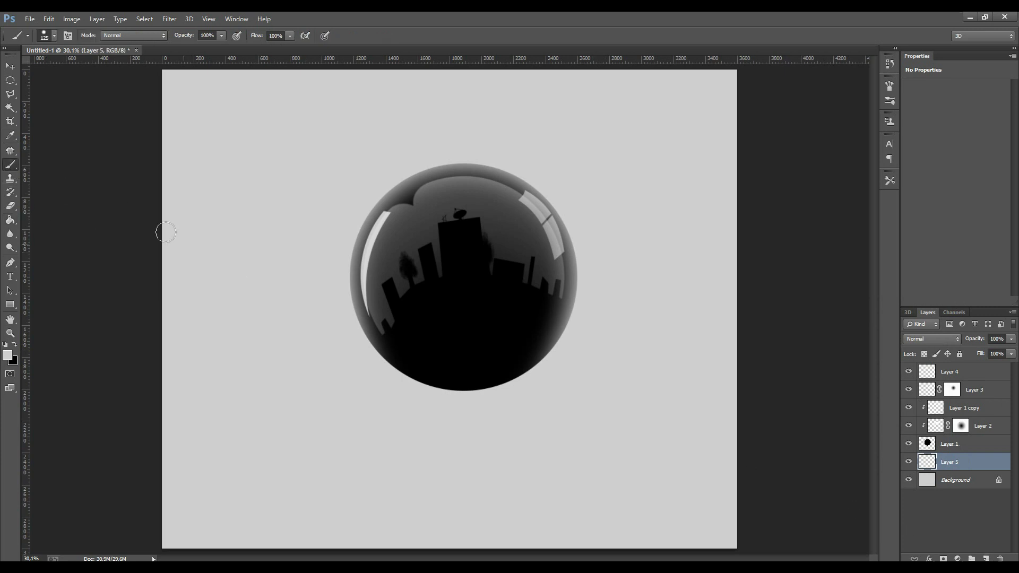
click(15, 345)
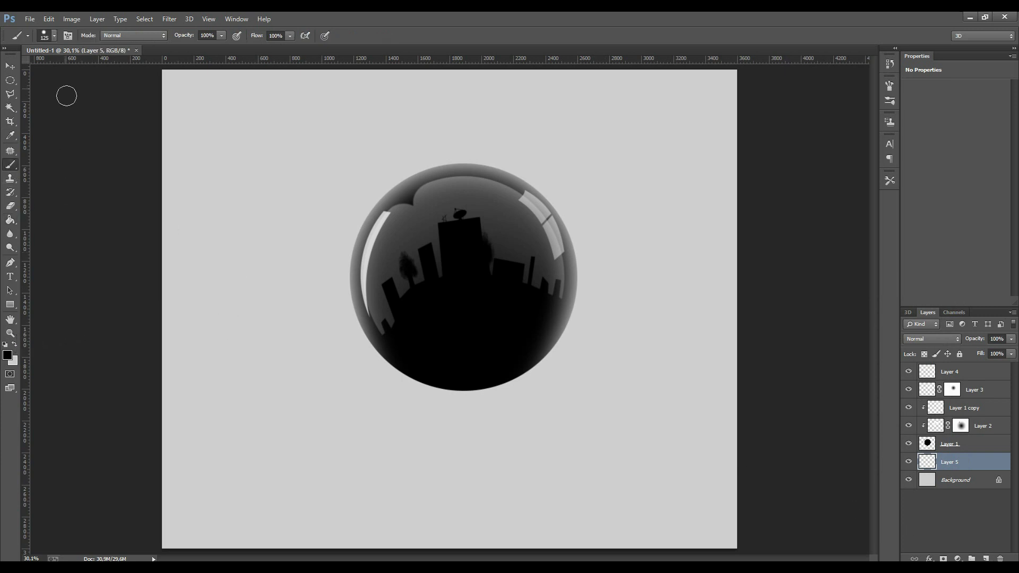
click(54, 36)
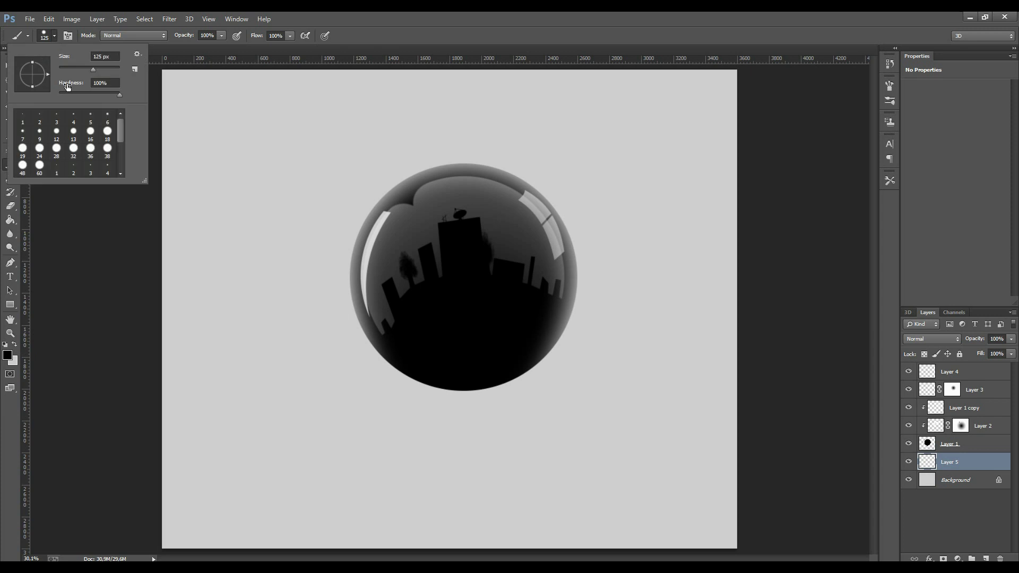
click(114, 69)
click(444, 382)
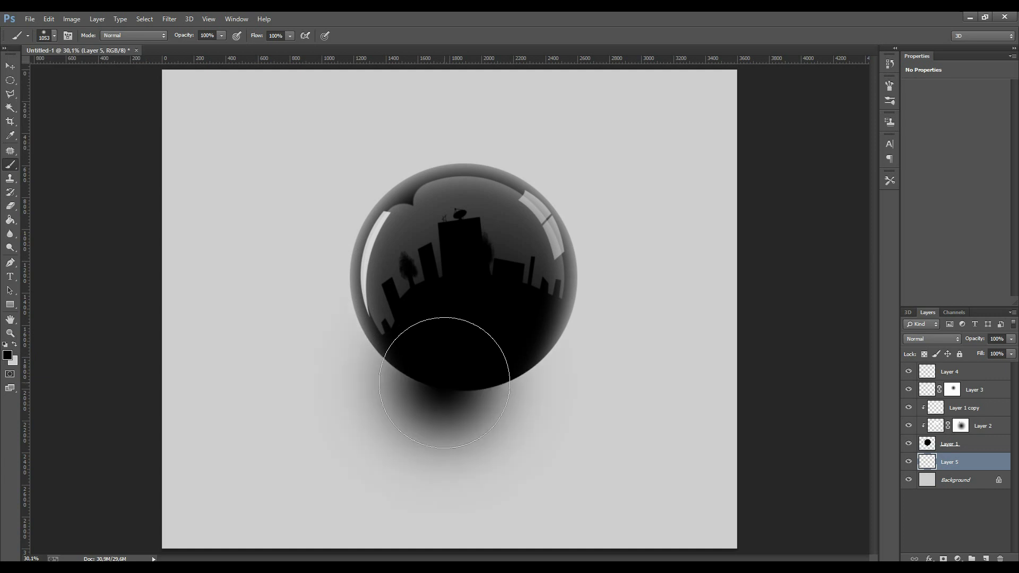
- Flatten the shadow to about 29% height, enlarge it wide beneath the sphere, and duplicate it
key(v)
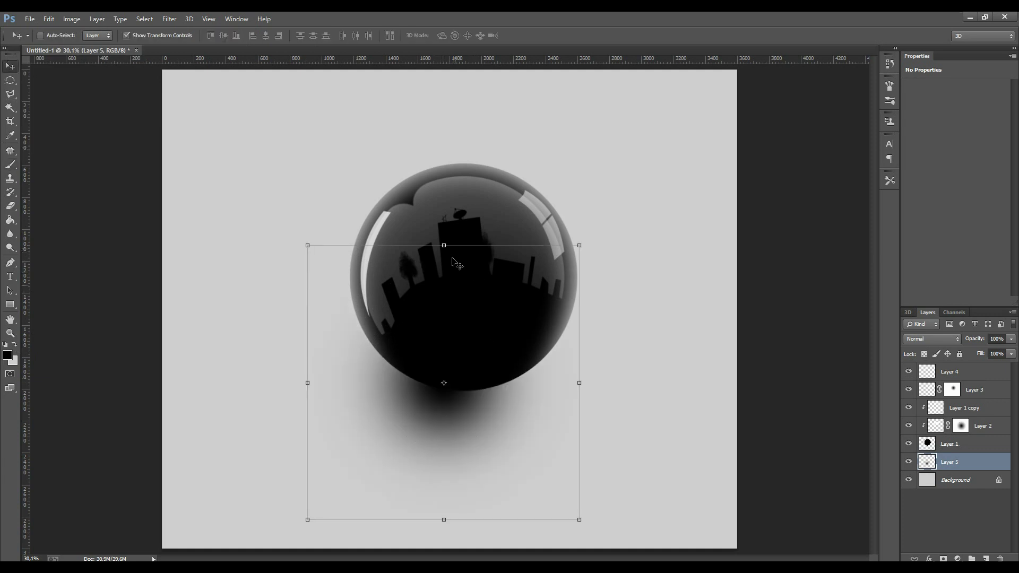
drag(485, 326, 505, 338)
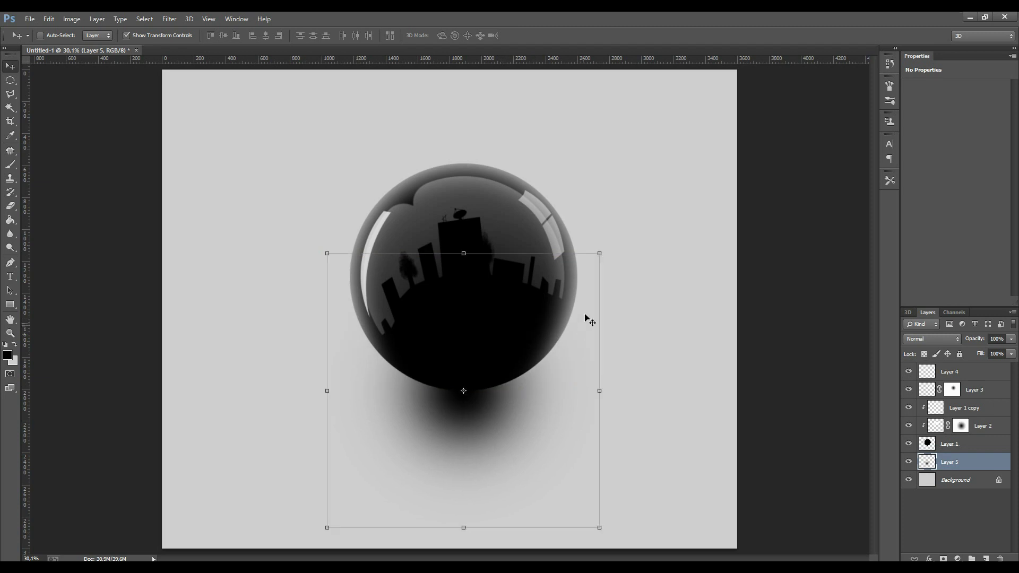
click(465, 253)
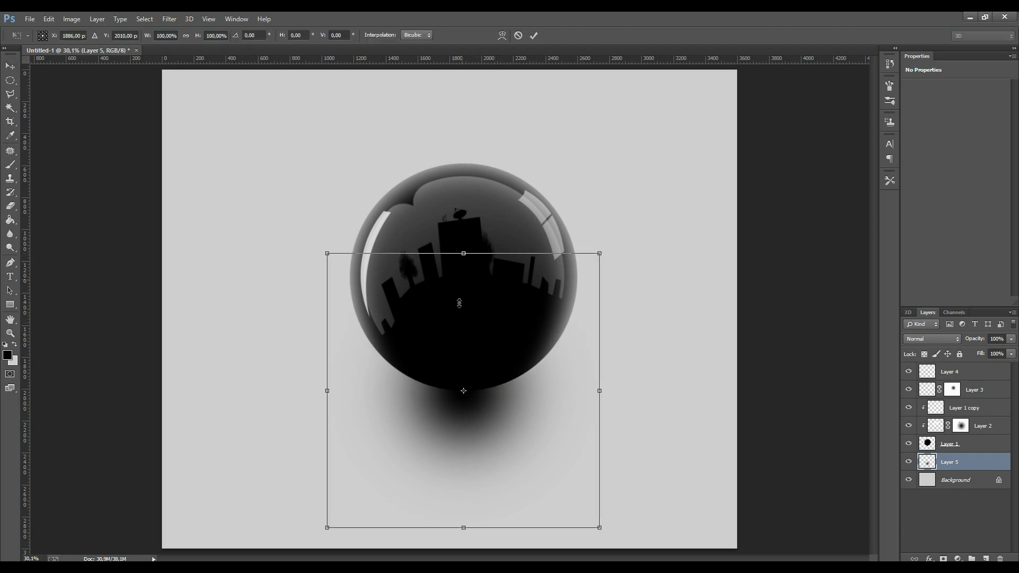
drag(459, 303, 460, 348)
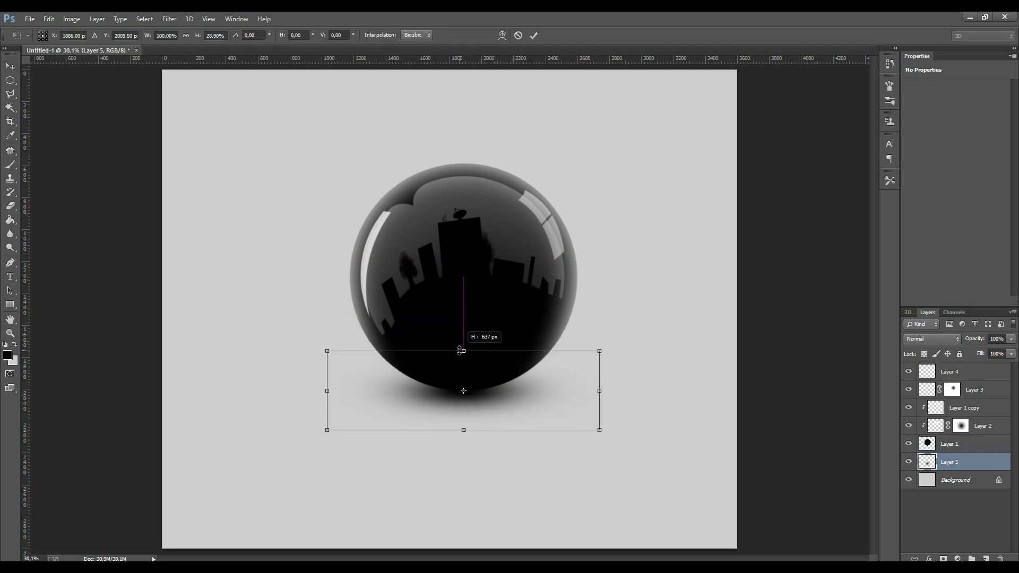
drag(508, 379, 508, 475)
drag(600, 446, 816, 409)
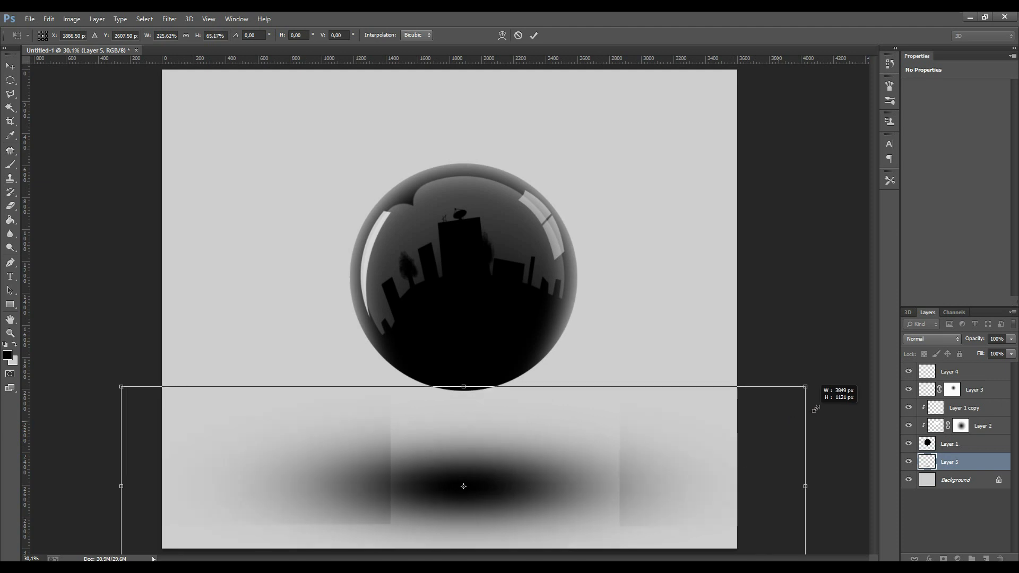
key(Return)
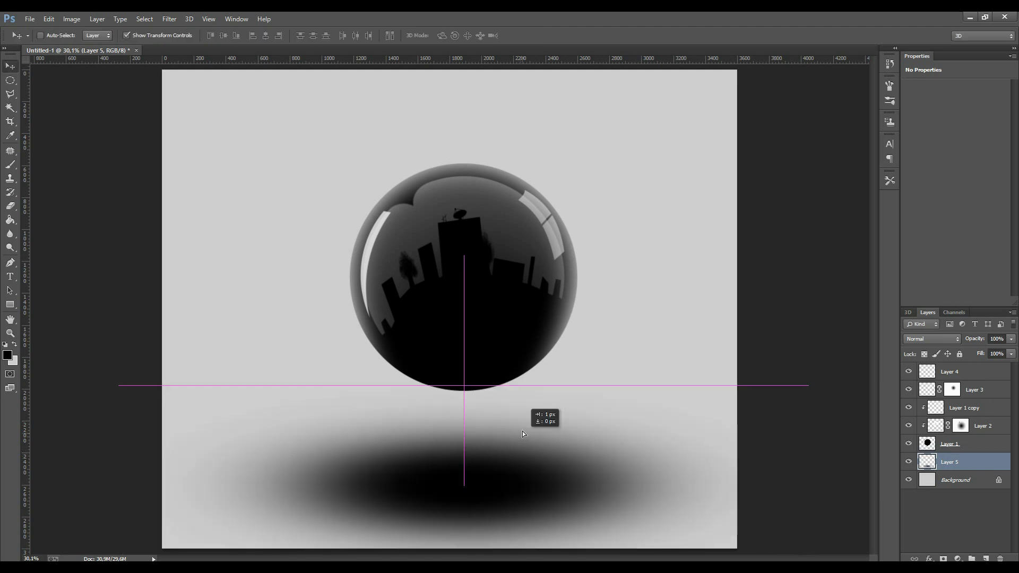
drag(520, 459, 526, 389)
- Scale the shadow copy to about 60% and position it under the sphere
key(ctrl+t)
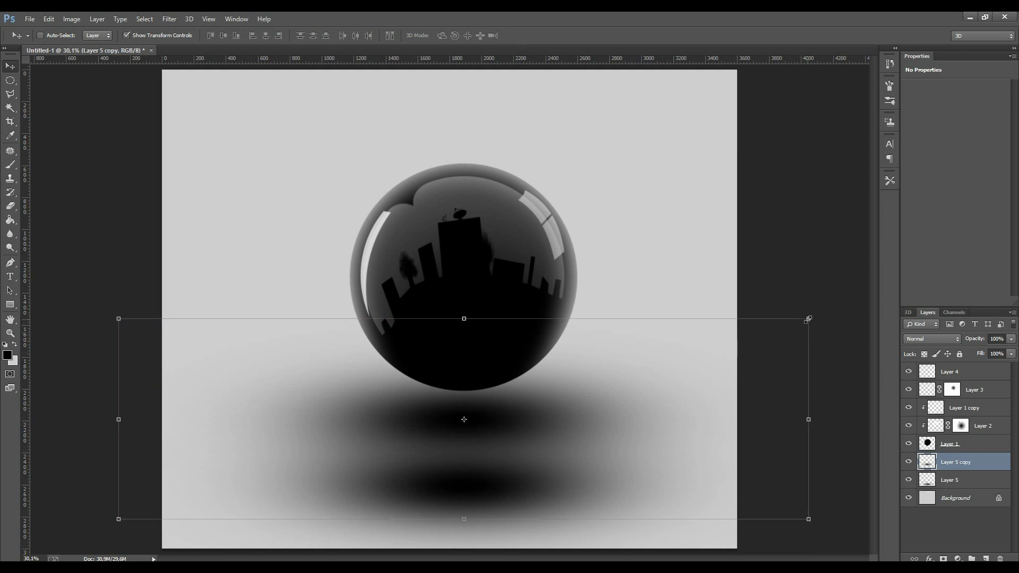
drag(780, 329, 644, 370)
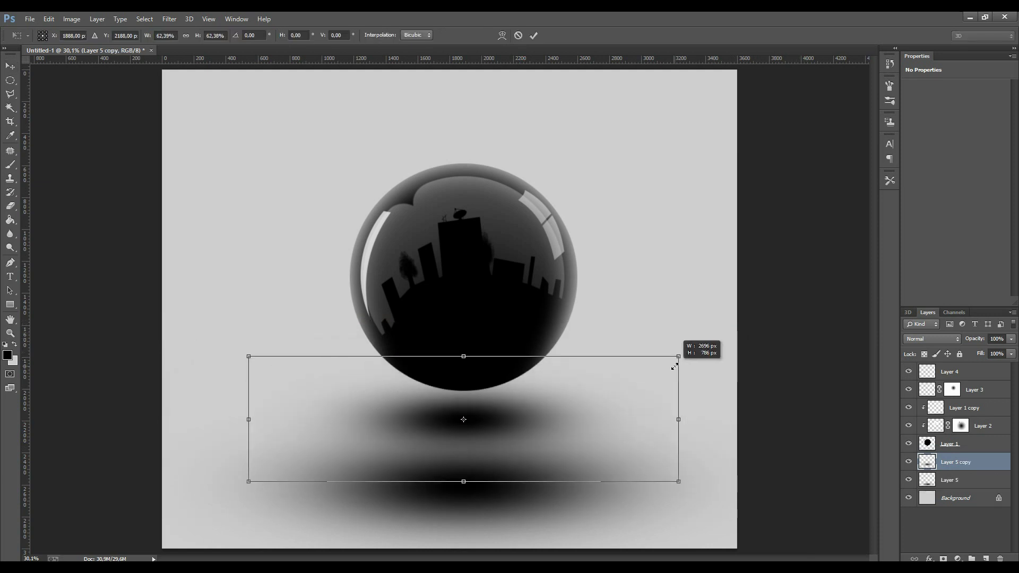
drag(539, 395, 534, 472)
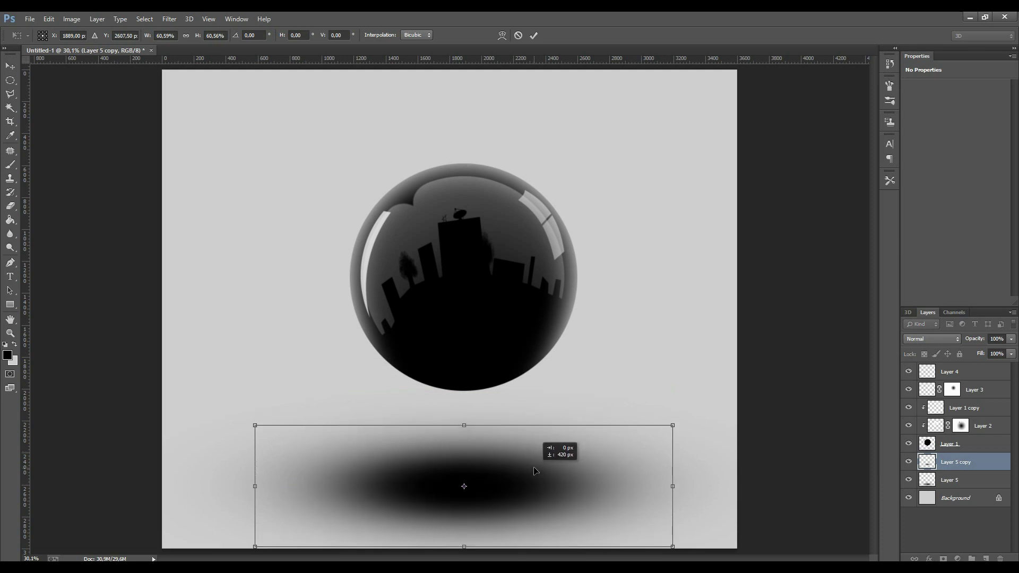
drag(534, 473, 535, 471)
key(Return)
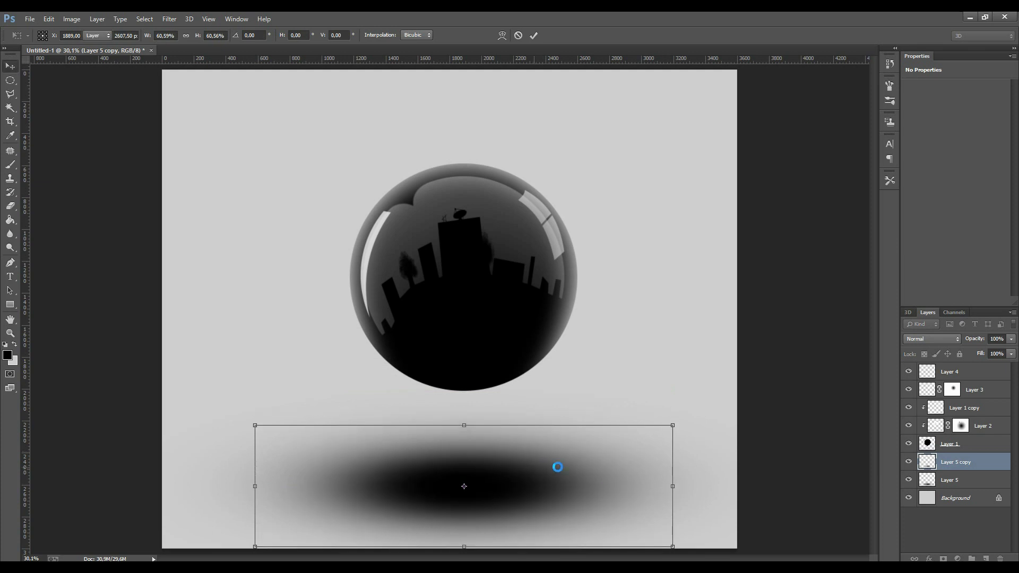
- Fade the wide shadow to about 27% opacity and the smaller copy to 54%
click(963, 480)
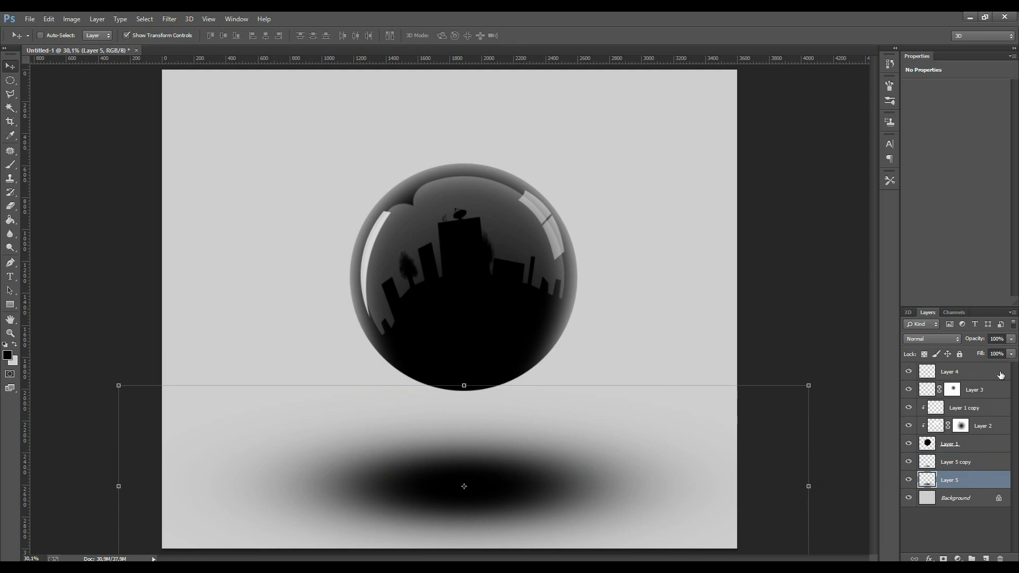
click(1011, 339)
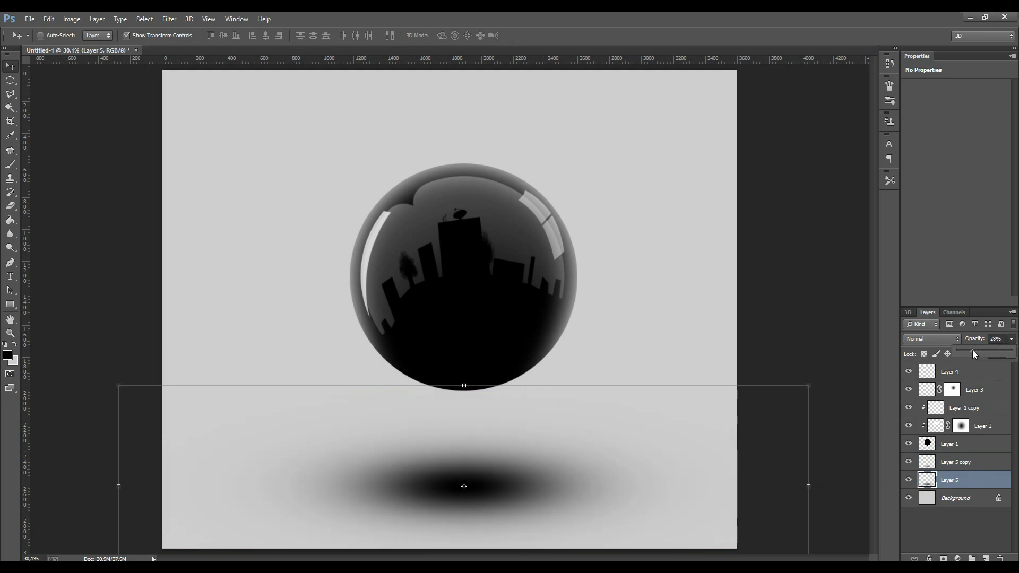
click(987, 468)
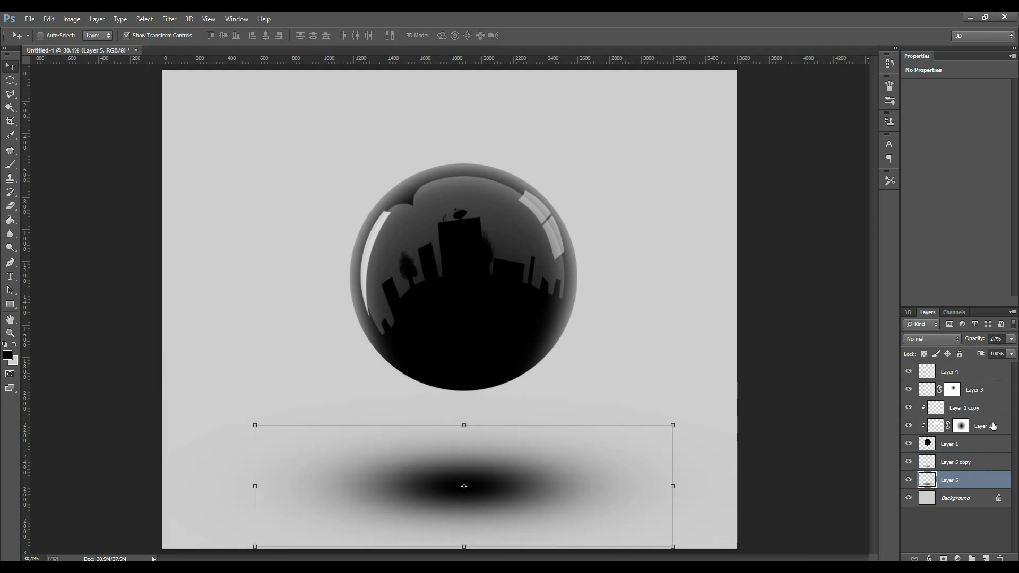
click(1010, 339)
drag(988, 351, 984, 350)
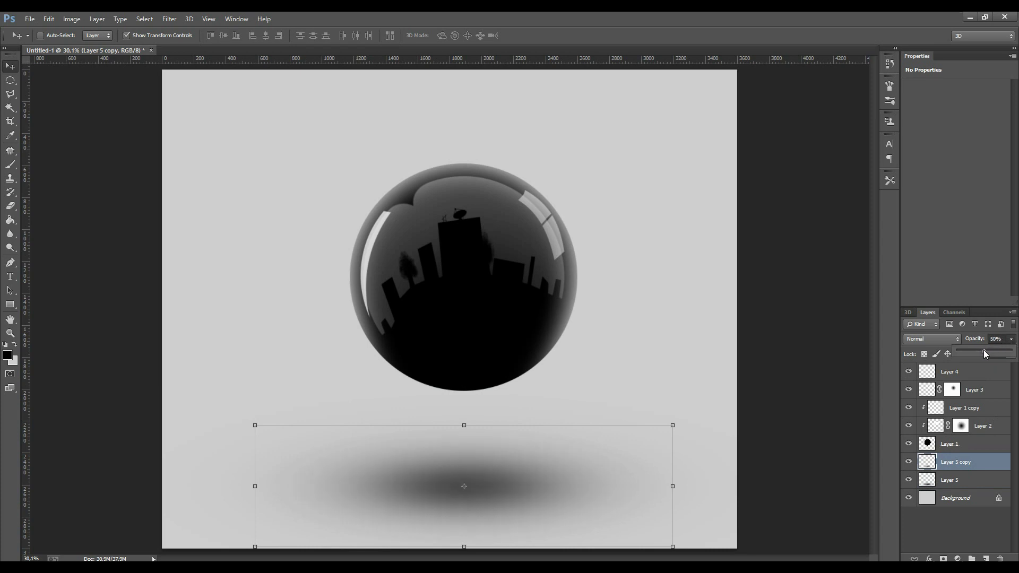
drag(986, 351, 986, 367)
click(960, 444)
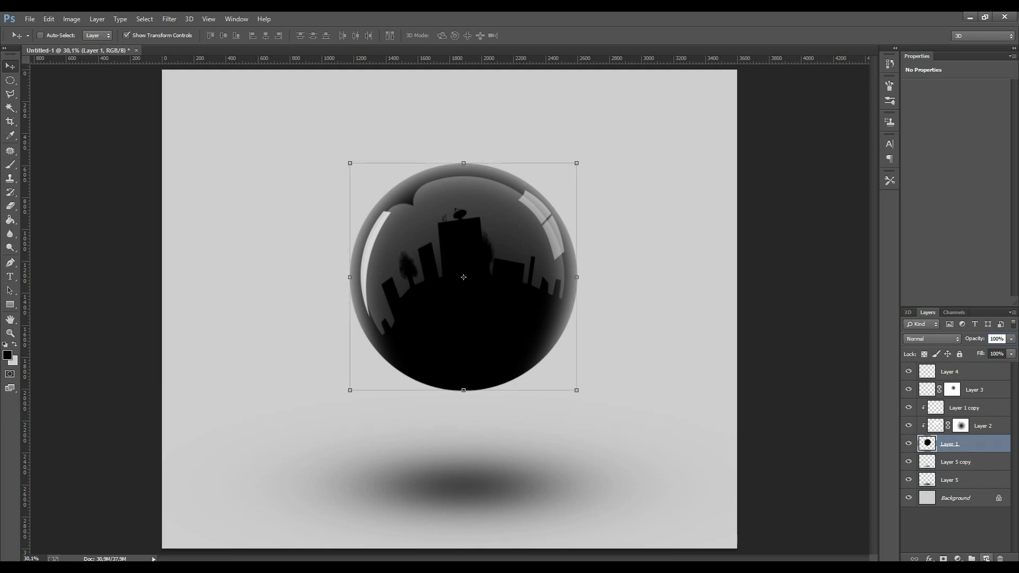
- Add a new layer clipped to the sphere and fill it red to tint the sphere
click(986, 558)
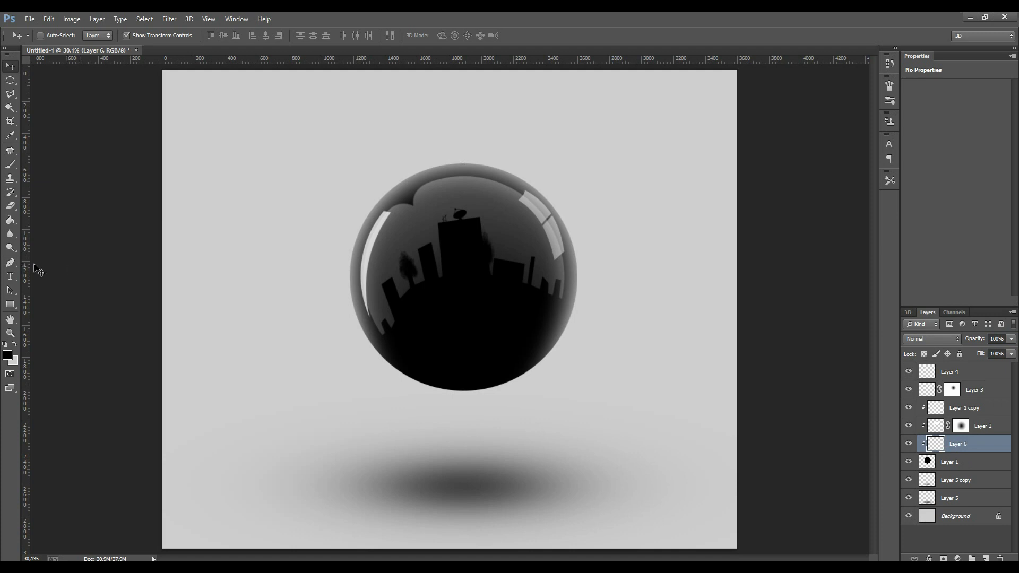
click(9, 221)
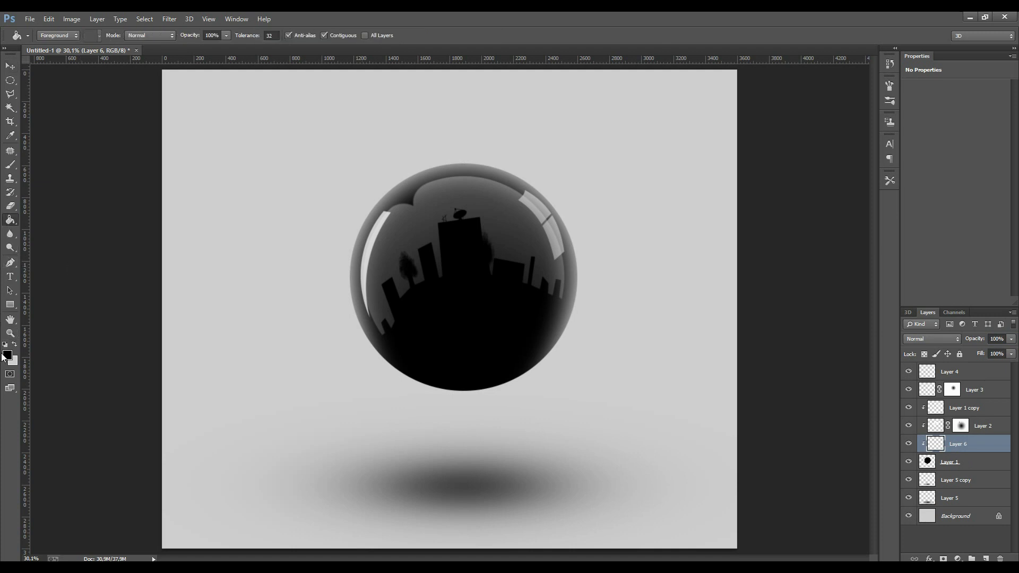
click(8, 355)
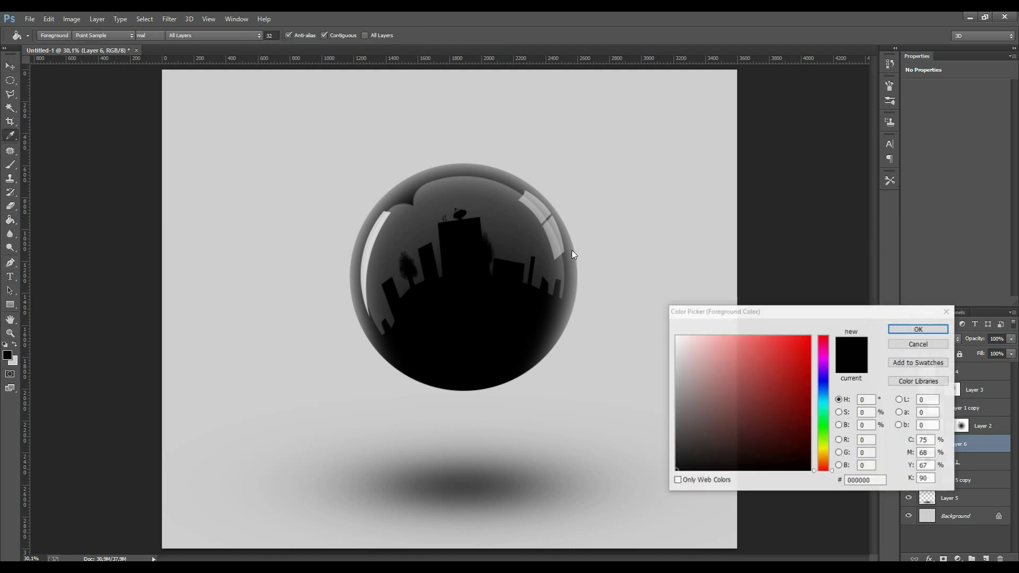
click(797, 355)
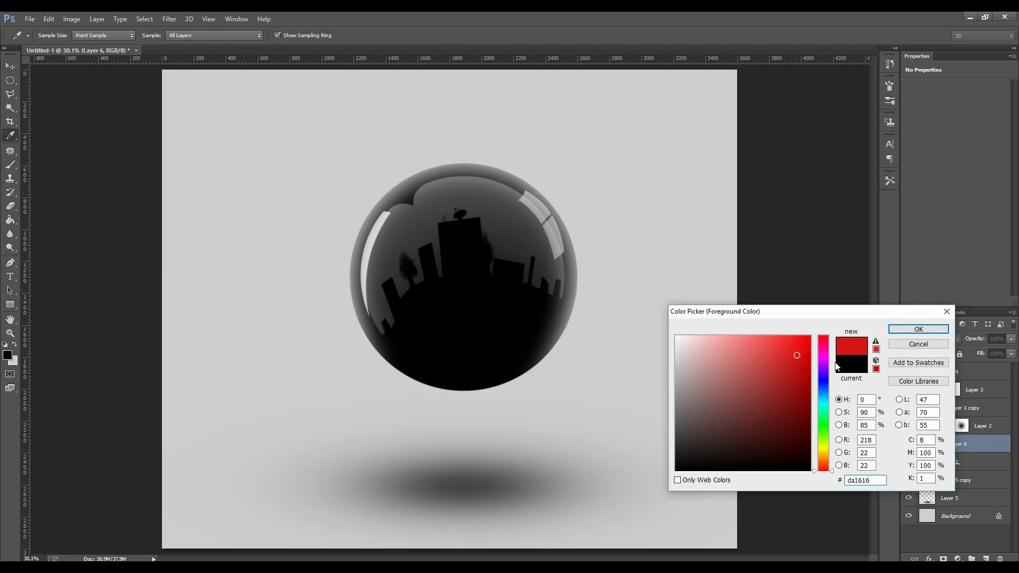
click(896, 333)
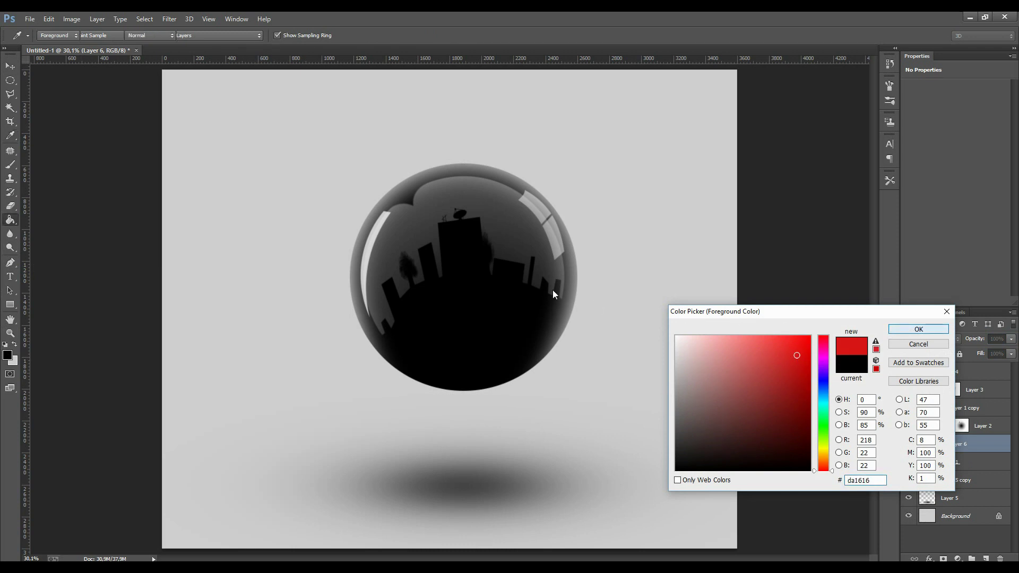
click(494, 299)
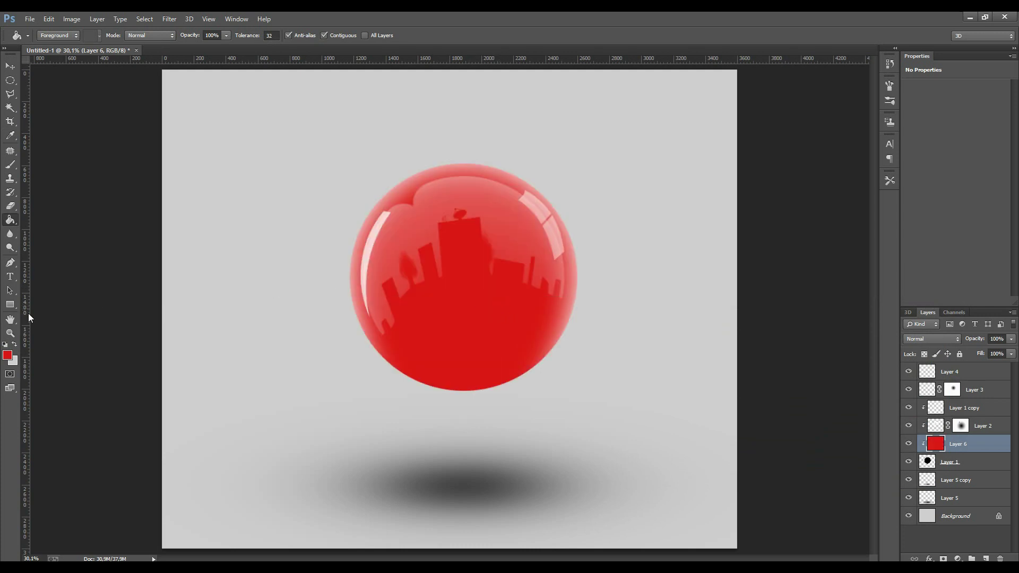
- Change the foreground colour to a bright saturated blue
click(7, 355)
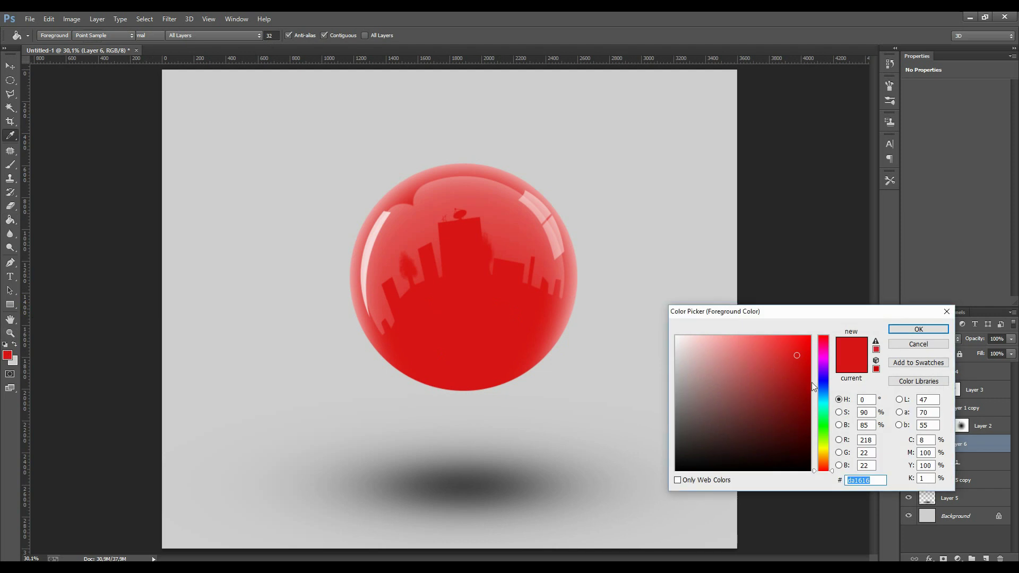
click(825, 383)
click(801, 343)
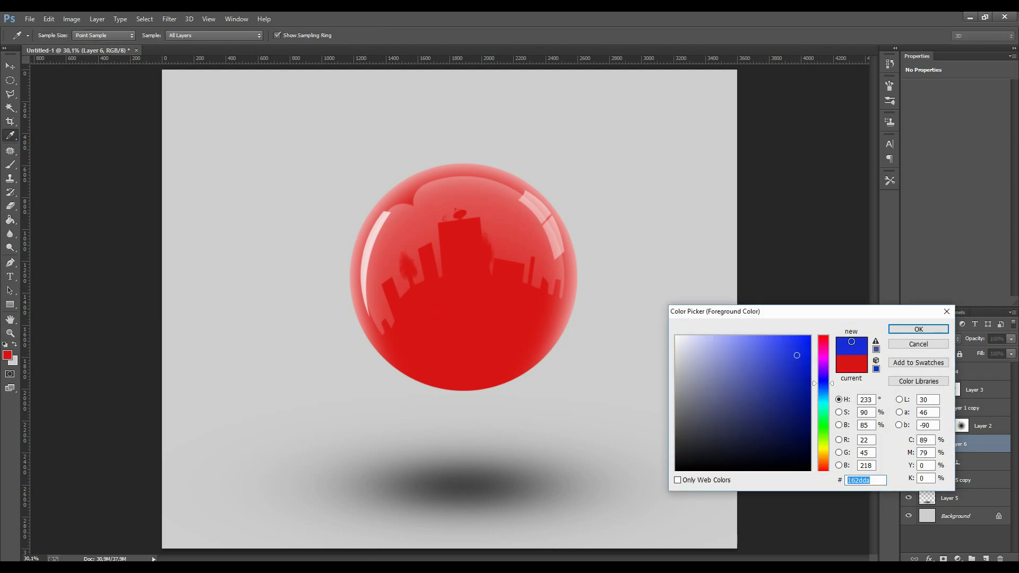
key(Return)
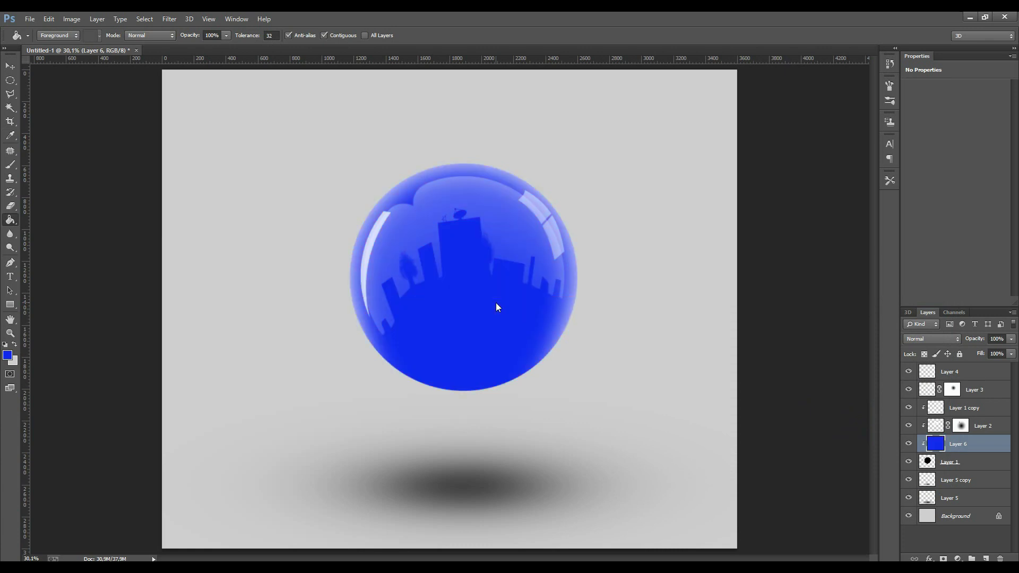
- Refill the sphere's colour layer with a darker purple-magenta
click(7, 355)
click(823, 357)
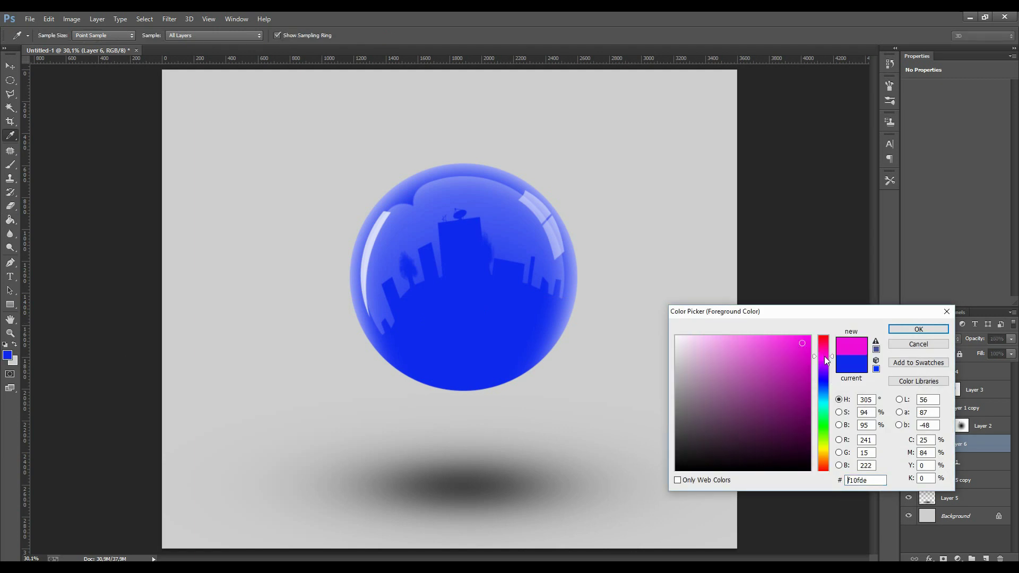
click(797, 386)
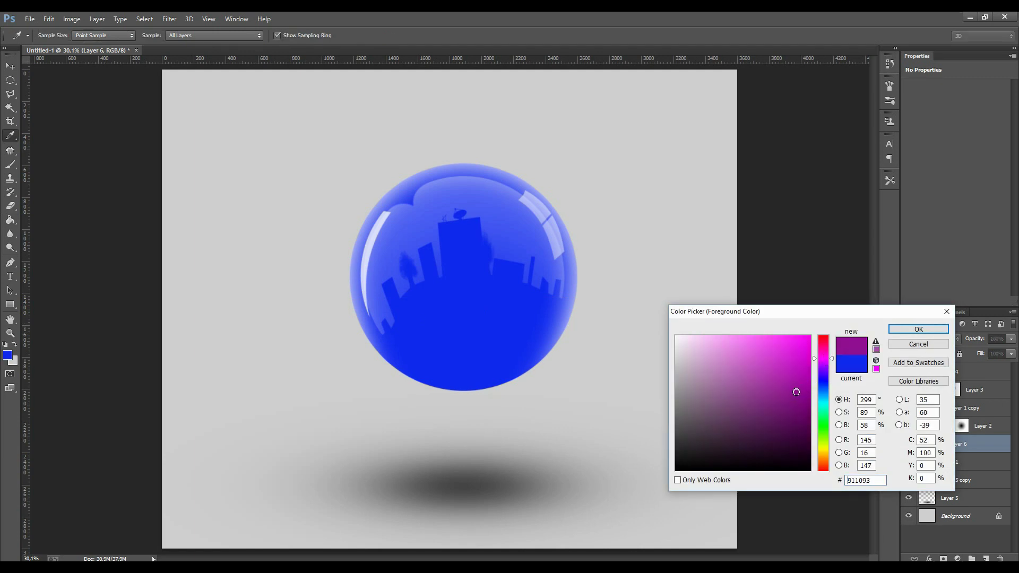
click(908, 332)
key(g)
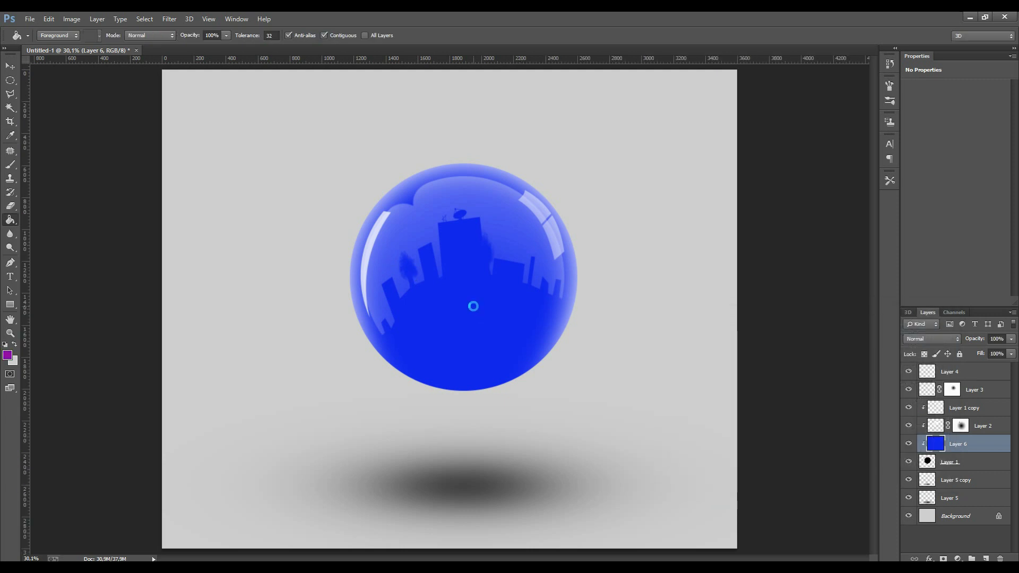
click(473, 306)
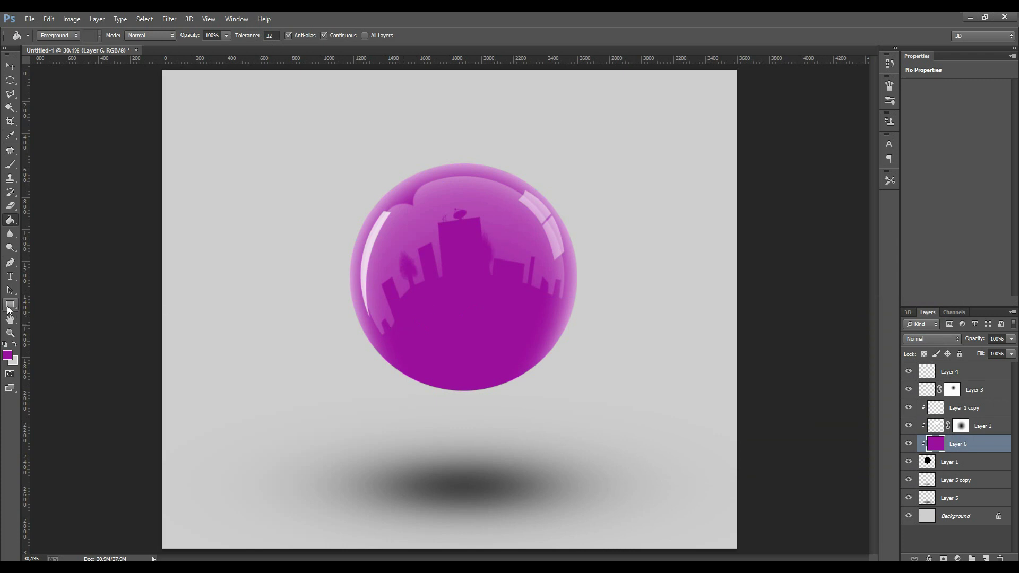
click(15, 212)
- Switch to the Gradient tool and drag a pink-red radial gradient out from the sphere centre
right_click(11, 227)
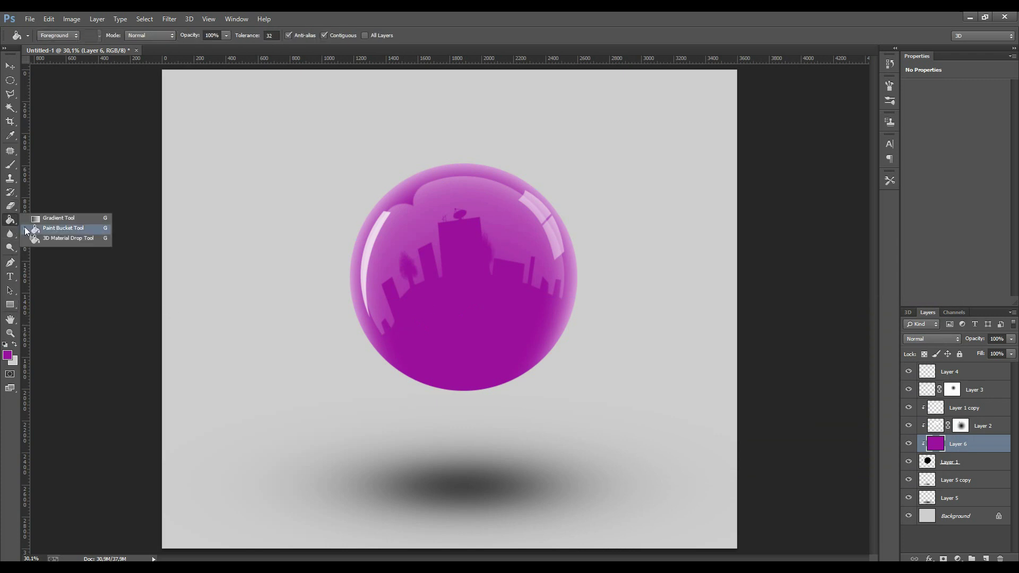
click(48, 218)
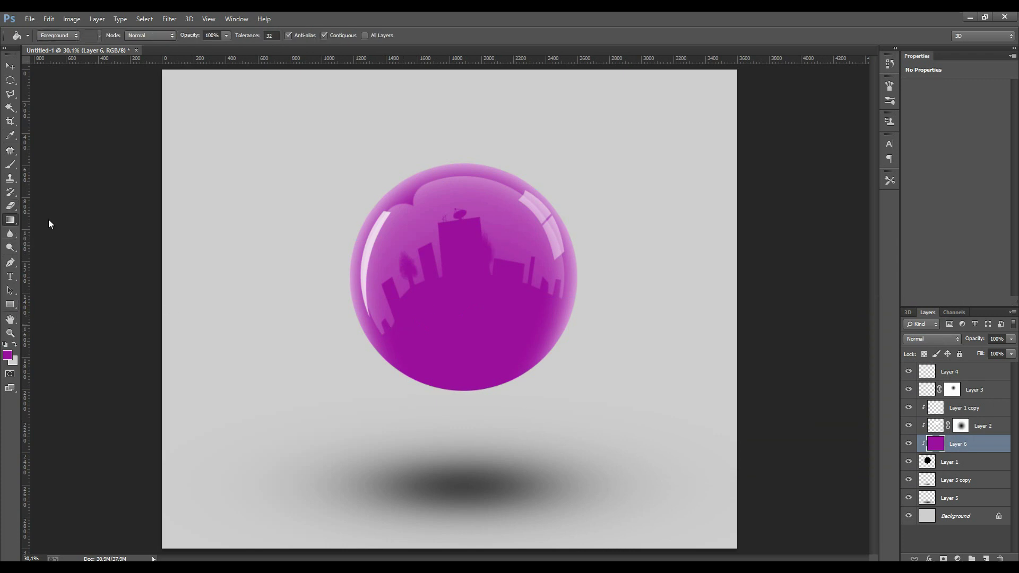
click(8, 354)
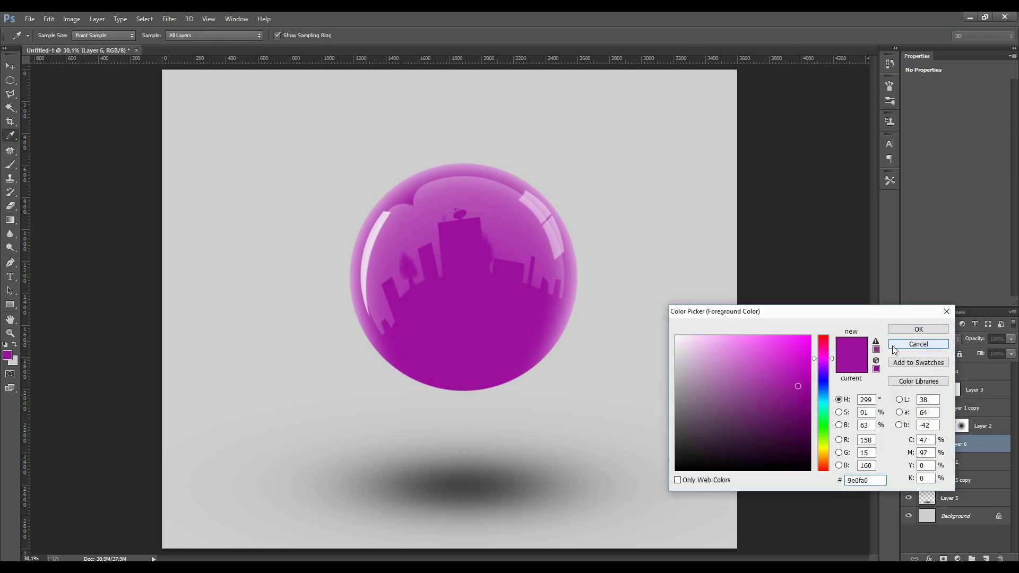
click(918, 344)
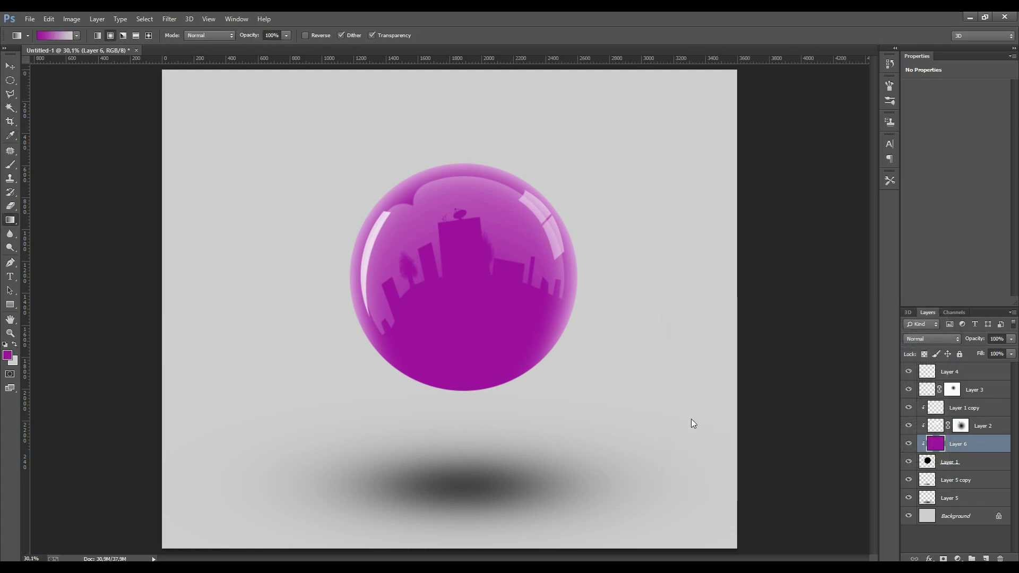
click(15, 344)
click(8, 354)
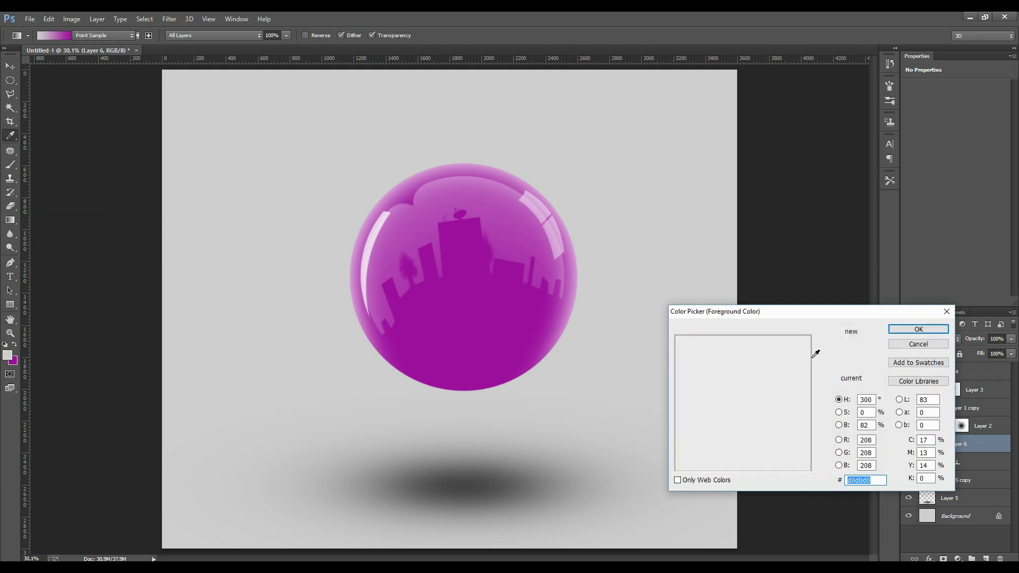
mouse_move(821, 349)
mouse_down()
mouse_move(825, 337)
mouse_move(801, 345)
mouse_up()
key(Return)
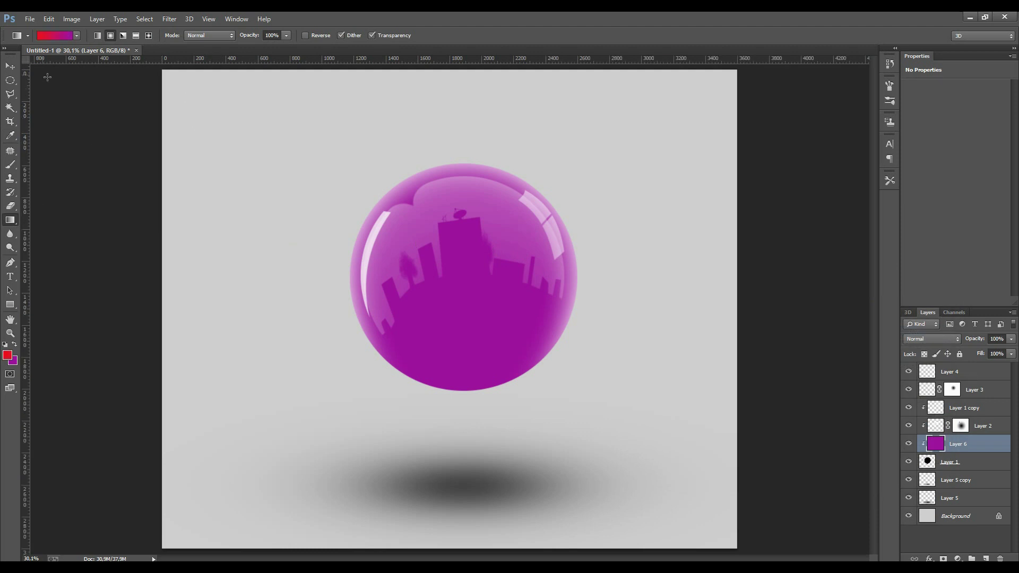
drag(464, 281, 608, 306)
- Redraw the radial gradient from the sphere centre with a blue foreground colour
click(8, 354)
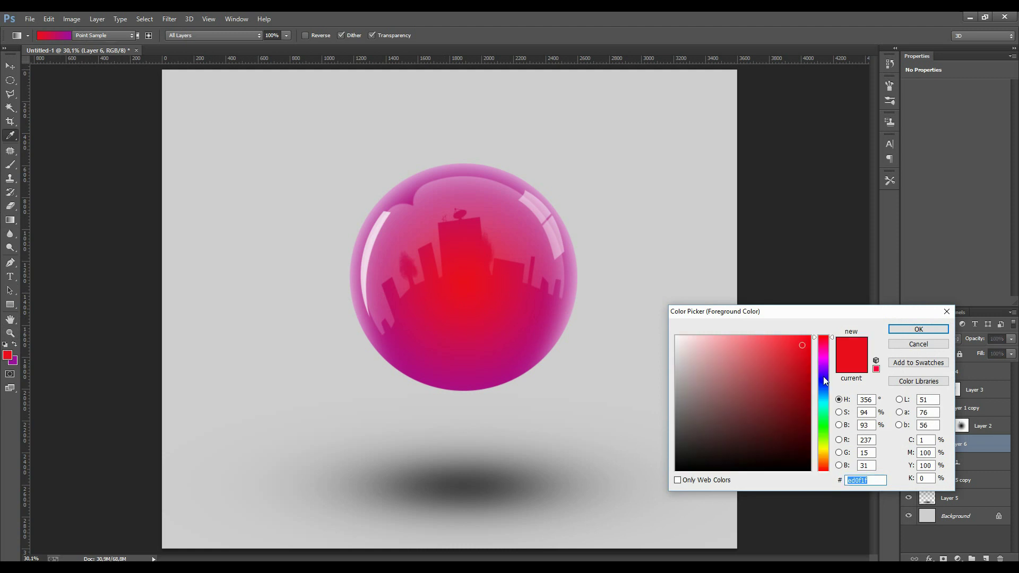
click(823, 377)
click(918, 329)
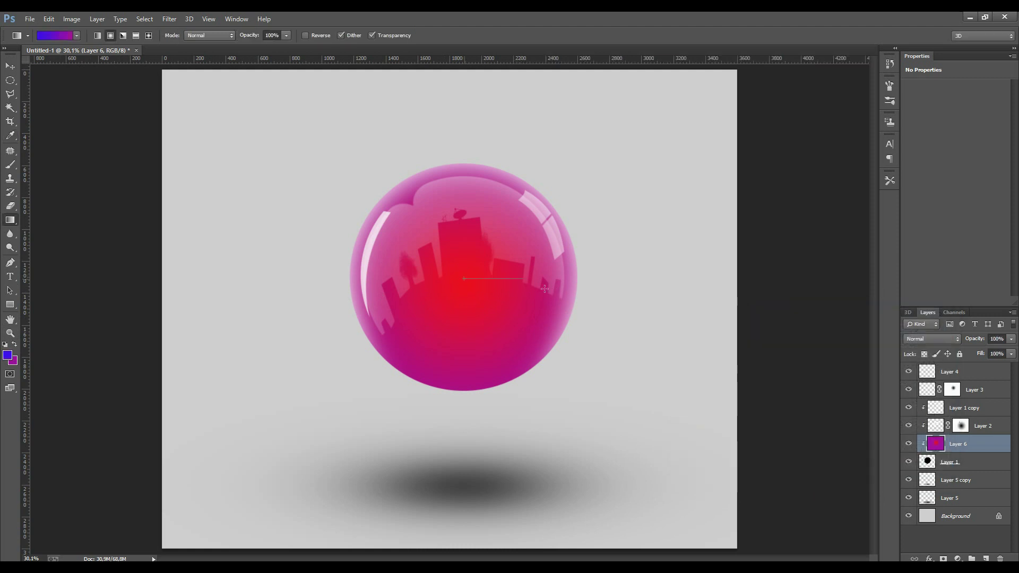
drag(545, 288, 659, 308)
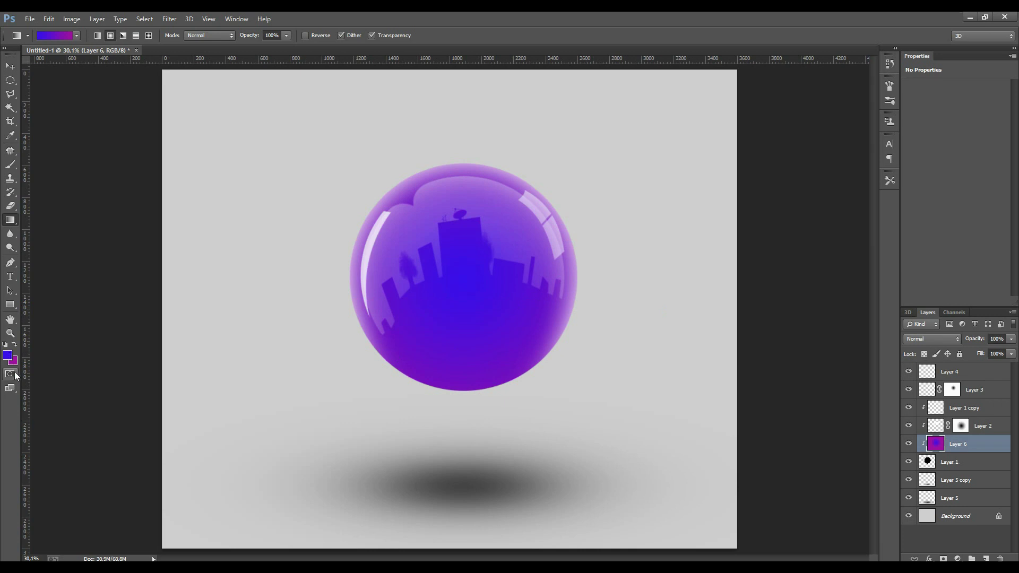
- Change the other gradient colour to a fully bright, saturated orange
click(15, 345)
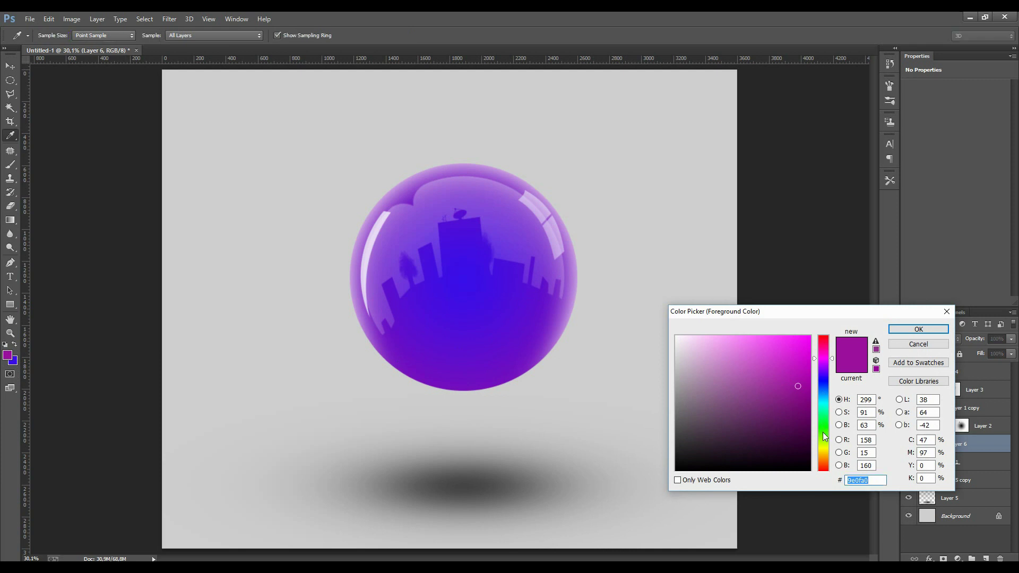
click(824, 450)
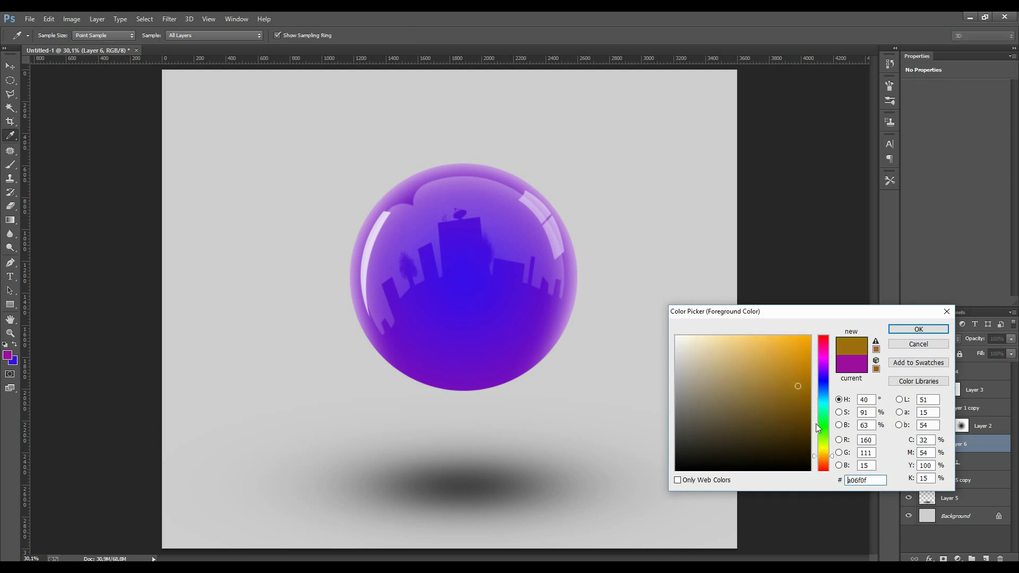
drag(823, 453, 823, 461)
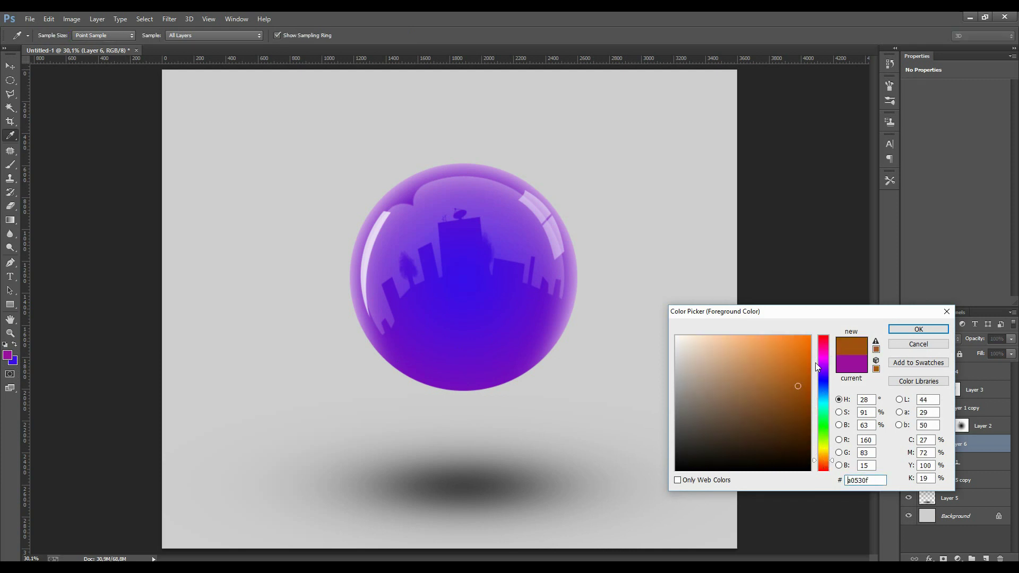
click(803, 337)
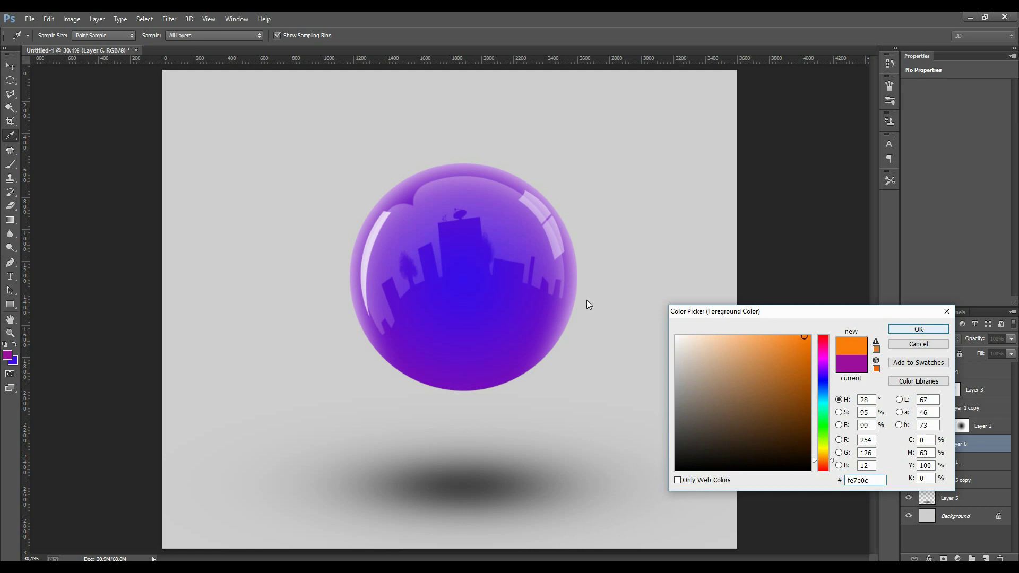
key(Return)
- Redraw the radial gradient so orange glows at the sphere's centre, fading outward
click(15, 345)
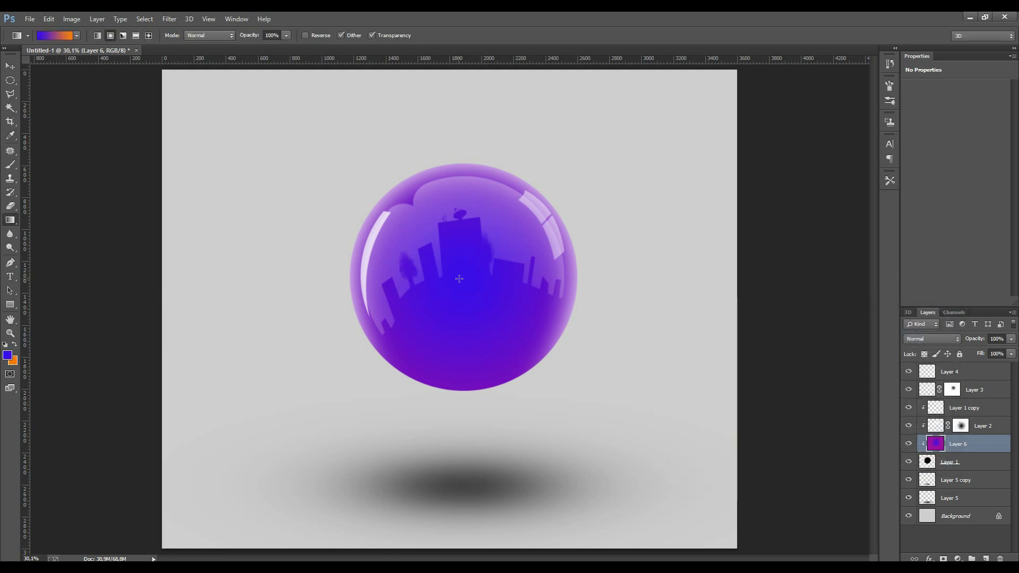
drag(458, 278, 617, 278)
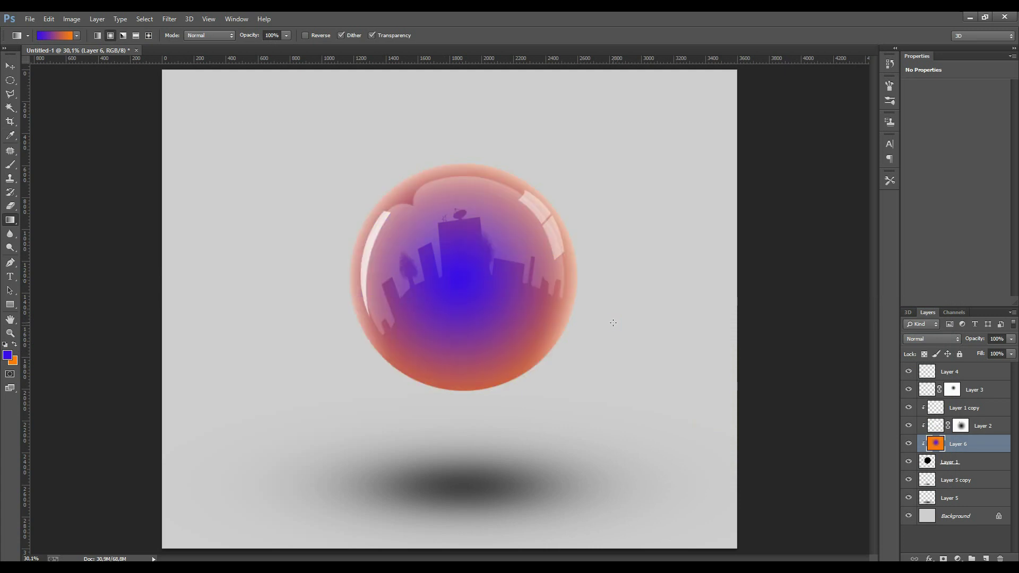
click(14, 346)
drag(462, 279, 641, 278)
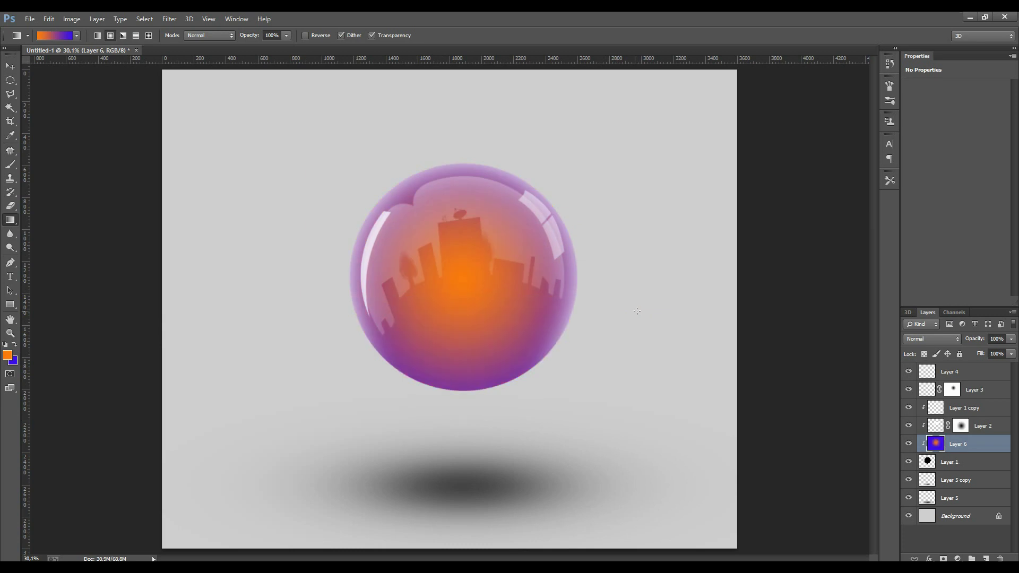
click(10, 333)
mouse_move(450, 307)
mouse_down()
mouse_move(442, 274)
mouse_move(461, 275)
mouse_up()
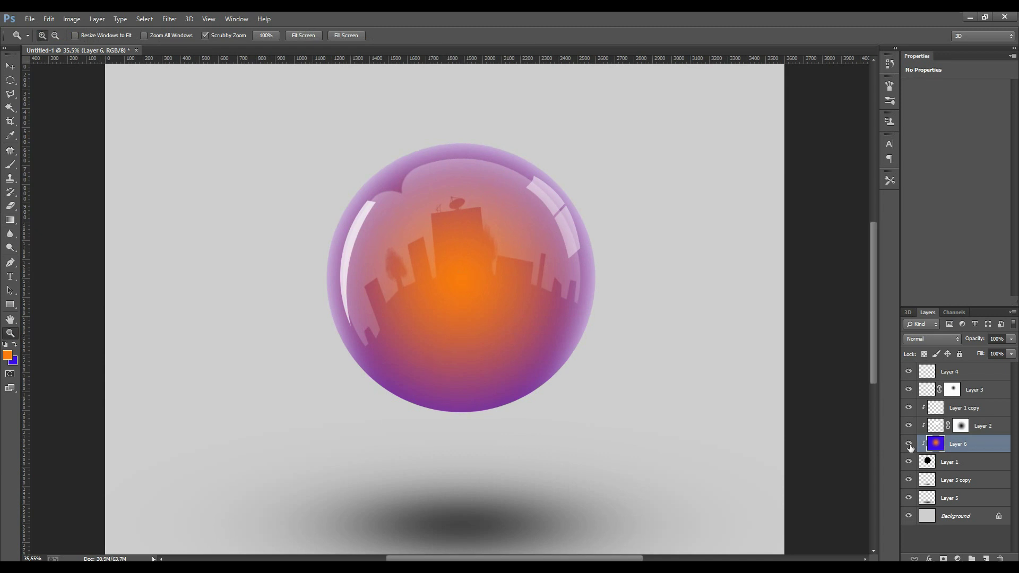
click(909, 445)
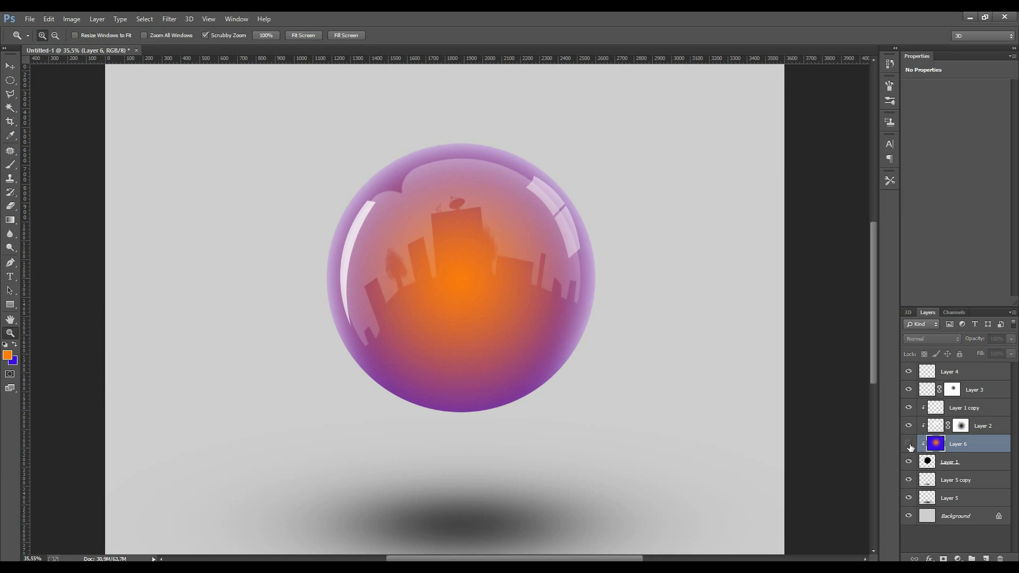
click(909, 444)
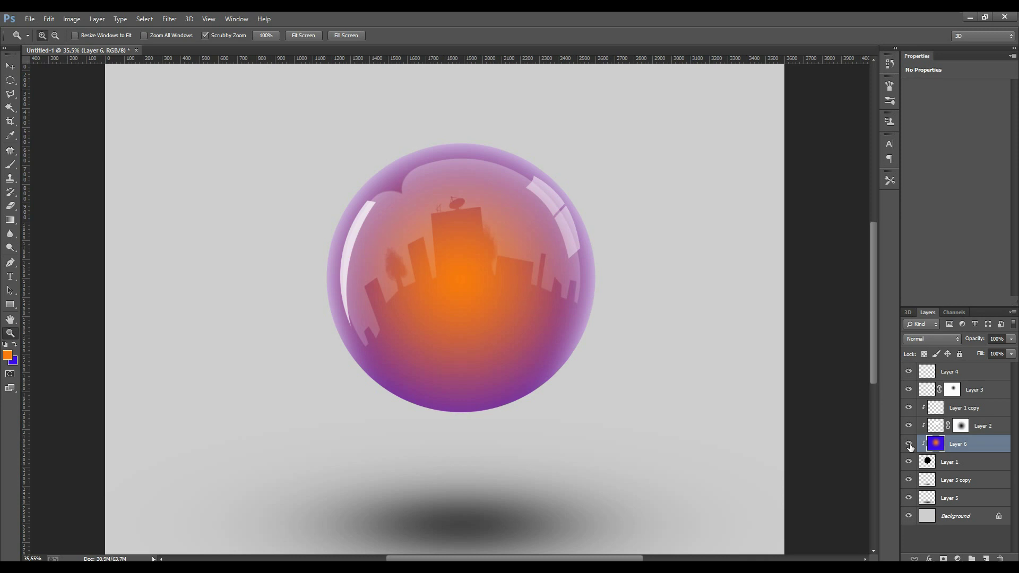